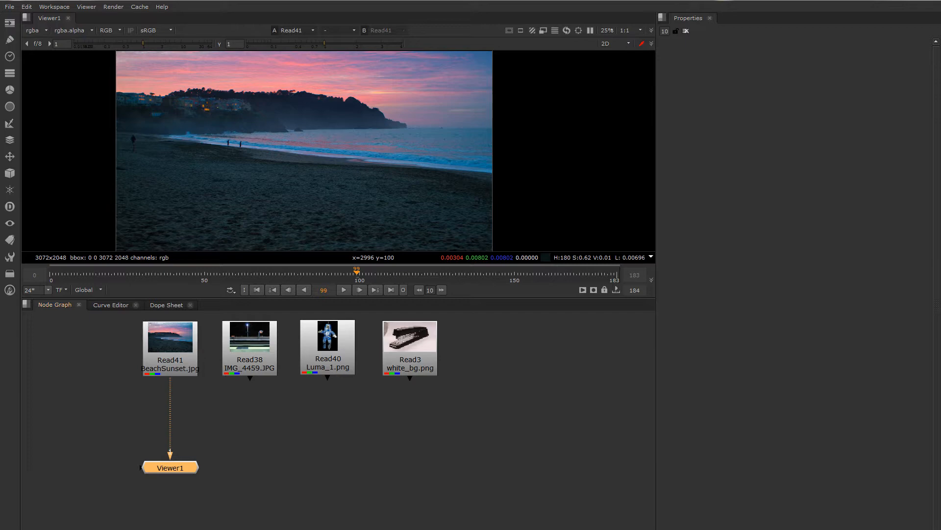
Show the Luma_1.png image in the viewer and move the white_bg.png node farther away from the other Read nodes.
{"action": "left_click", "coordinate": [332, 347]}
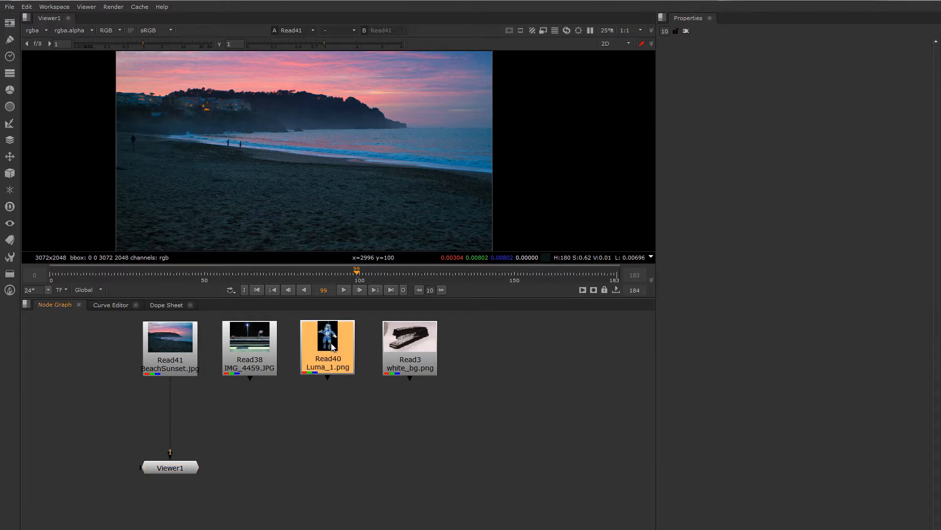
{"action": "key", "text": "1"}
{"action": "left_click_drag", "start_coordinate": [403, 344], "coordinate": [503, 354]}
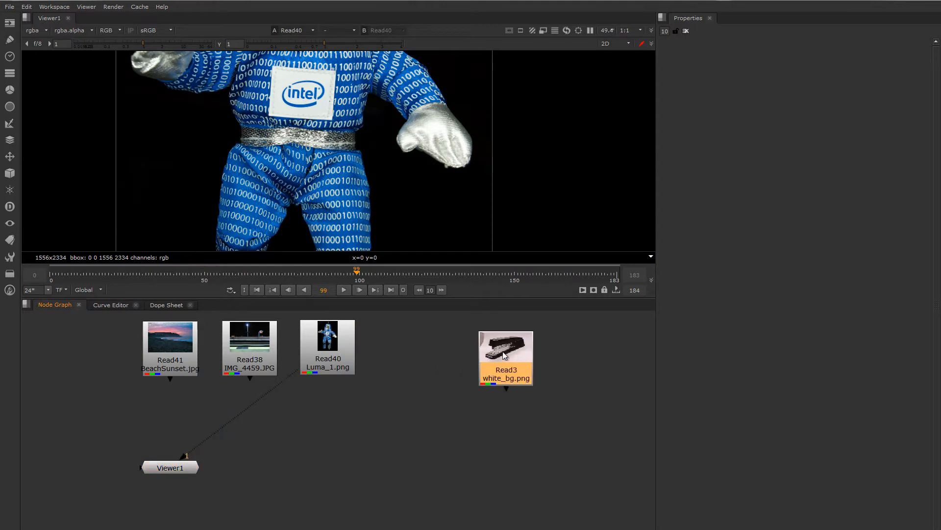
{"action": "scroll", "coordinate": [420, 191], "scroll_direction": "down", "scroll_amount": 4}
{"action": "scroll", "coordinate": [414, 195], "scroll_direction": "down", "scroll_amount": 5}
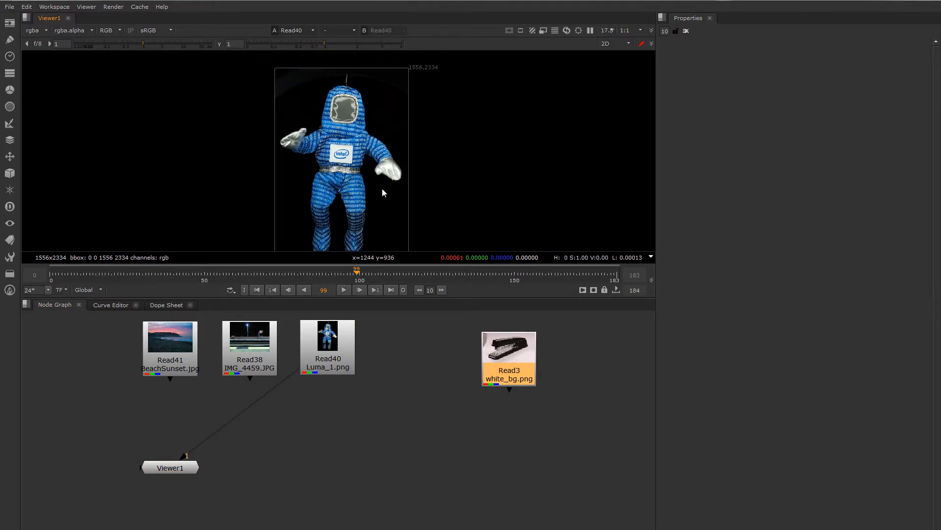
{"action": "middle_click_drag", "start_coordinate": [348, 175], "coordinate": [347, 175]}
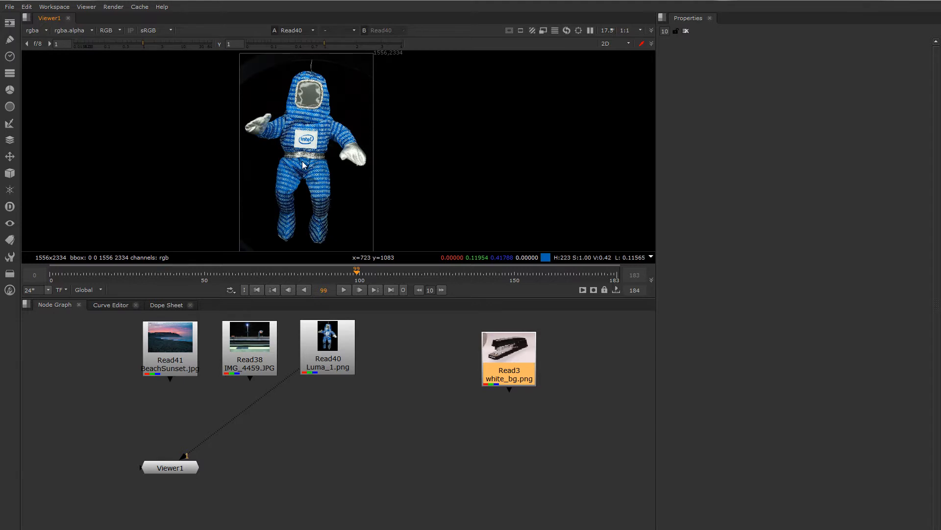
{"action": "scroll", "coordinate": [302, 166], "scroll_direction": "up", "scroll_amount": 5}
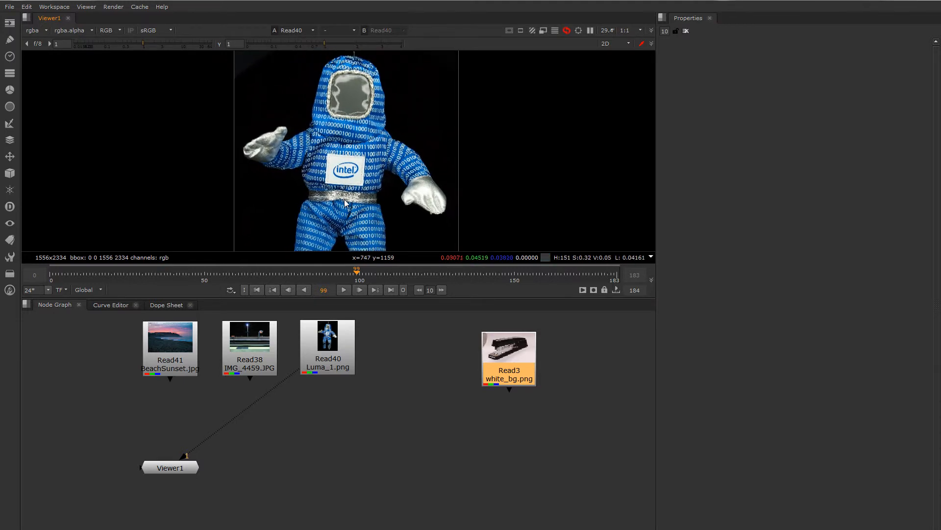
{"action": "middle_click_drag", "start_coordinate": [347, 183], "coordinate": [330, 182]}
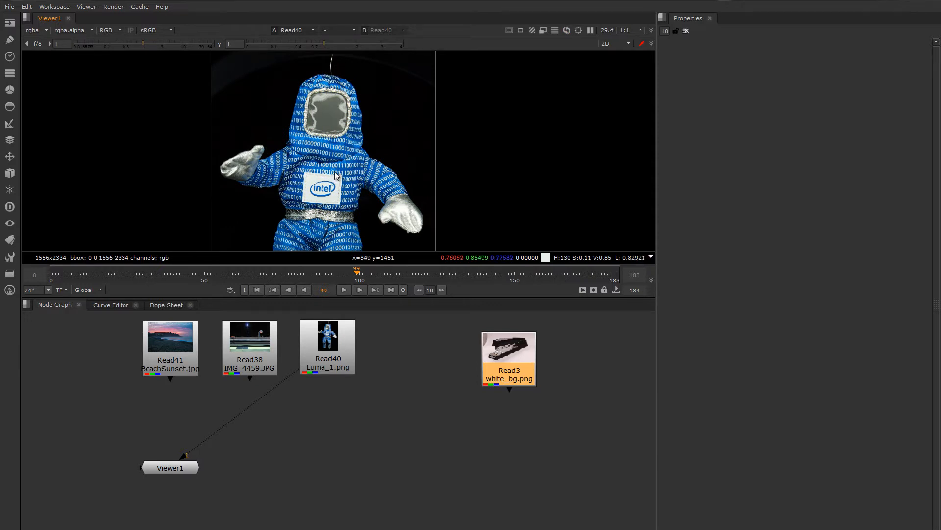
{"action": "scroll", "coordinate": [336, 174], "scroll_direction": "up", "scroll_amount": 2}
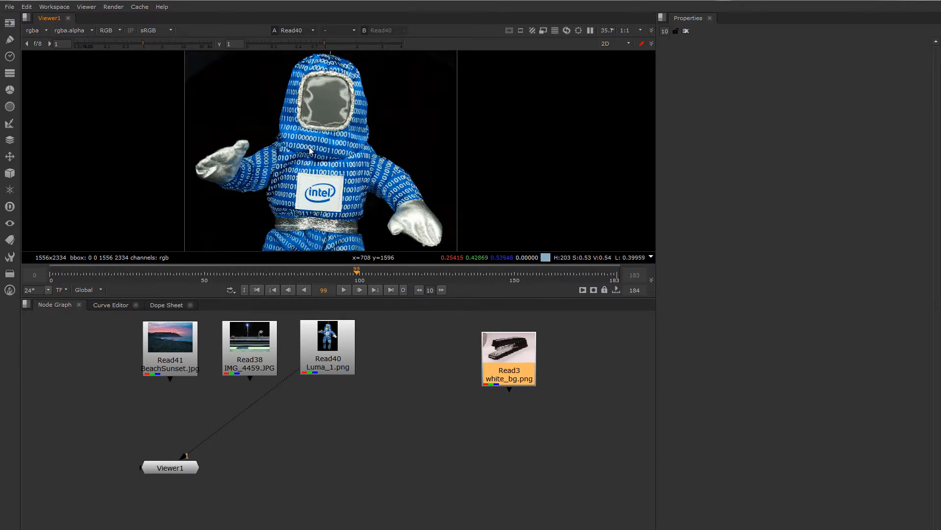
Examine the red, green and blue channels of the astronaut image one by one, and return to the full-colour display.
{"action": "key", "text": "r"}
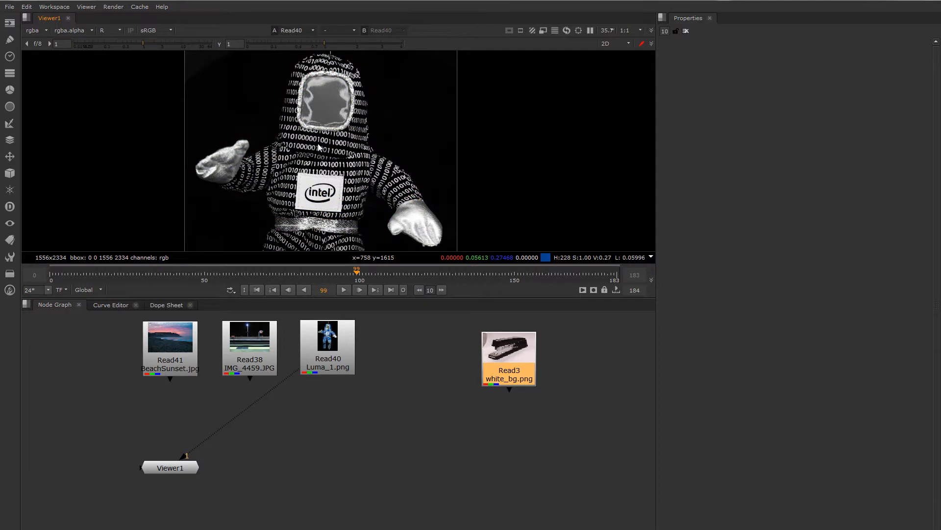
{"action": "key", "text": "g"}
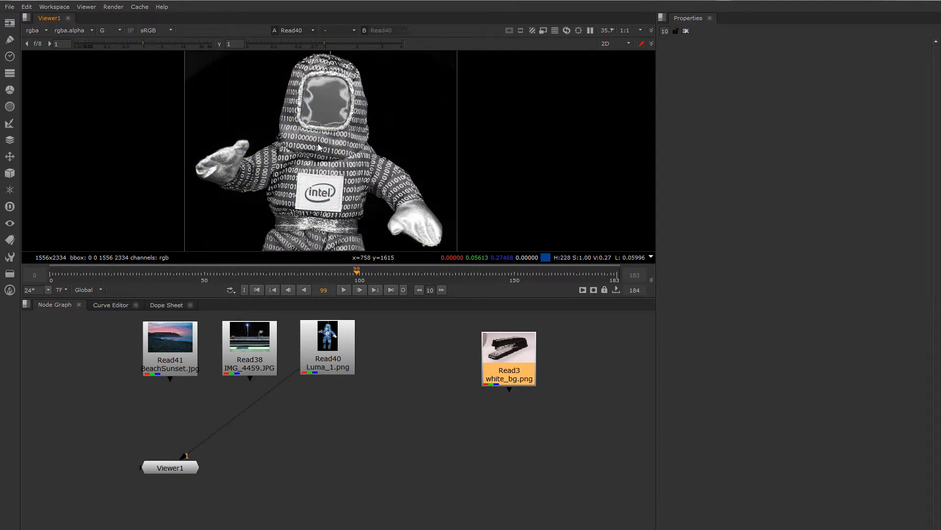
{"action": "key", "text": "b"}
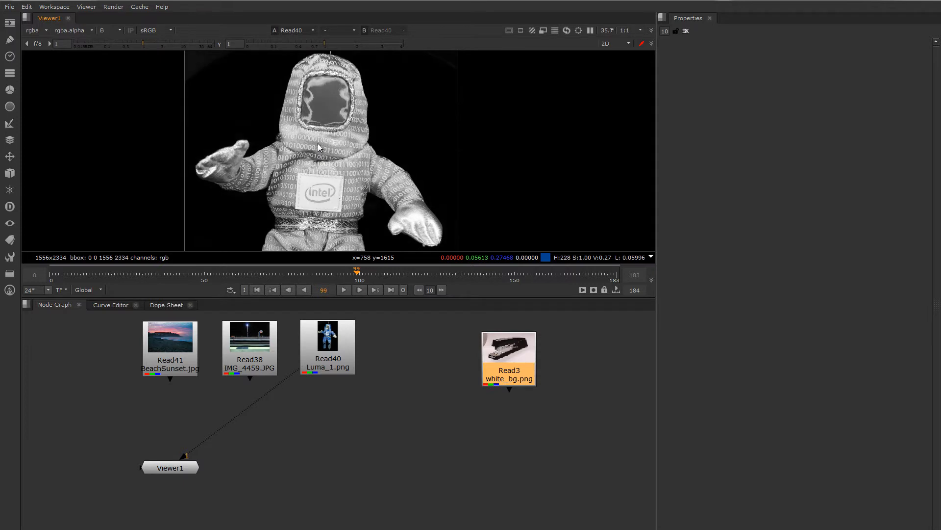
{"action": "scroll", "coordinate": [344, 168], "scroll_direction": "down", "scroll_amount": 3}
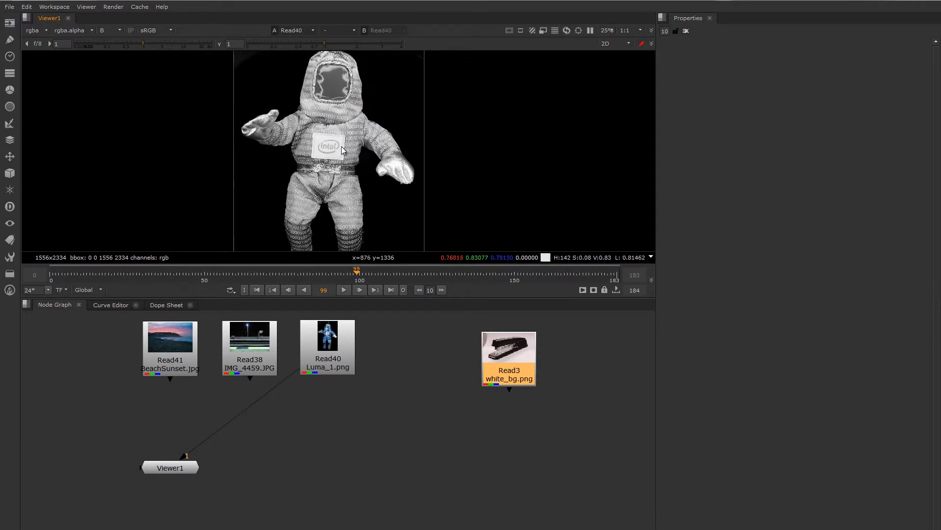
{"action": "middle_click_drag", "start_coordinate": [341, 146], "coordinate": [345, 163]}
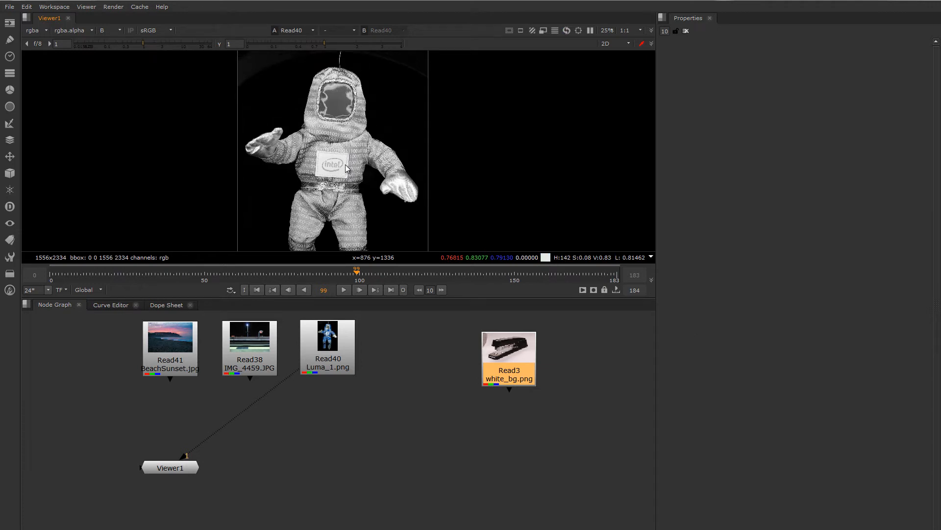
{"action": "scroll", "coordinate": [345, 164], "scroll_direction": "up", "scroll_amount": 2}
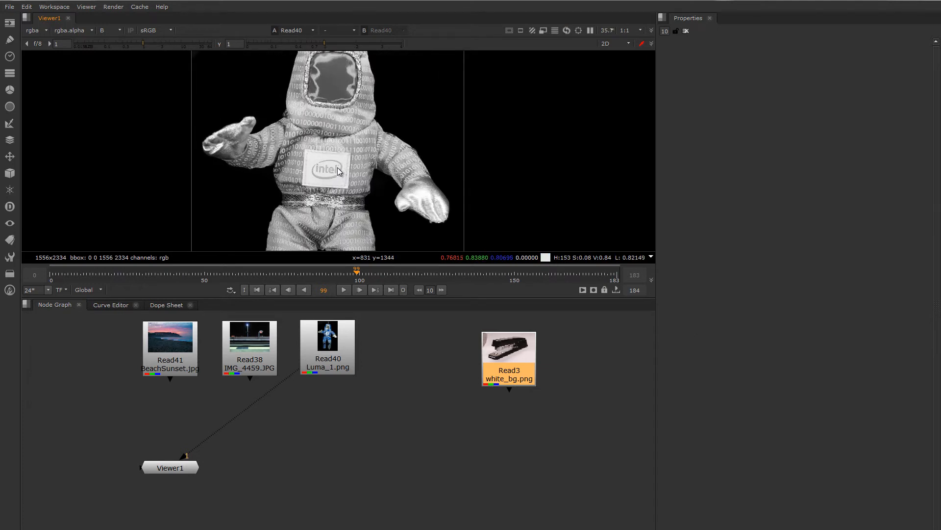
{"action": "key", "text": "b"}
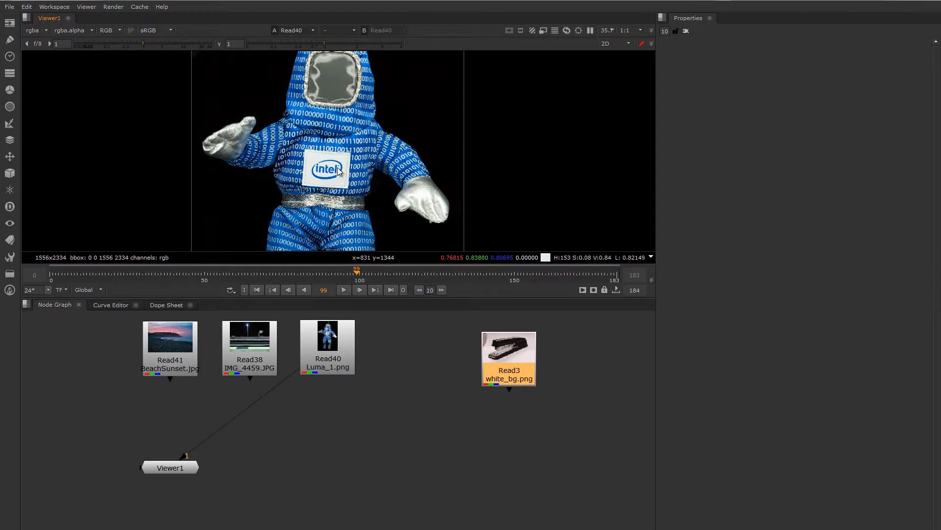
Compare the luminance view of the astronaut image with its blue channel repeatedly, ending on the blue channel.
{"action": "key", "text": "y"}
{"action": "middle_click_drag", "start_coordinate": [338, 167], "coordinate": [336, 174]}
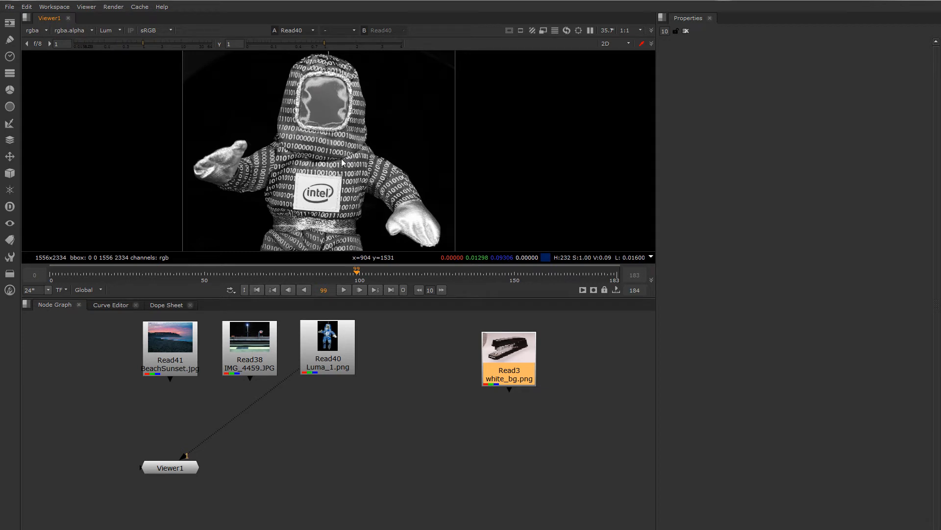
{"action": "key", "text": "b"}
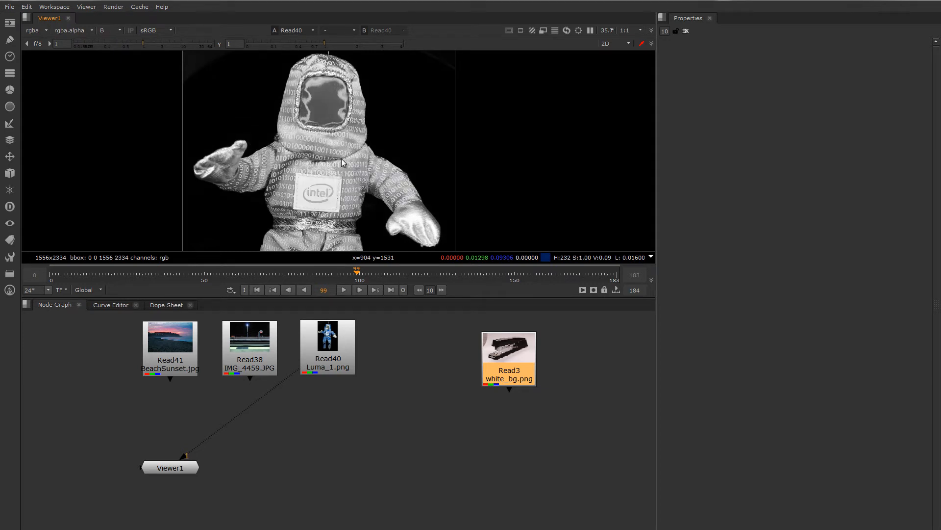
{"action": "key", "text": "y"}
{"action": "key", "text": "b"}
{"action": "key", "text": "y"}
{"action": "key", "text": "b"}
{"action": "key", "text": "y"}
{"action": "key", "text": "b"}
{"action": "scroll", "coordinate": [341, 158], "scroll_direction": "down", "scroll_amount": 4}
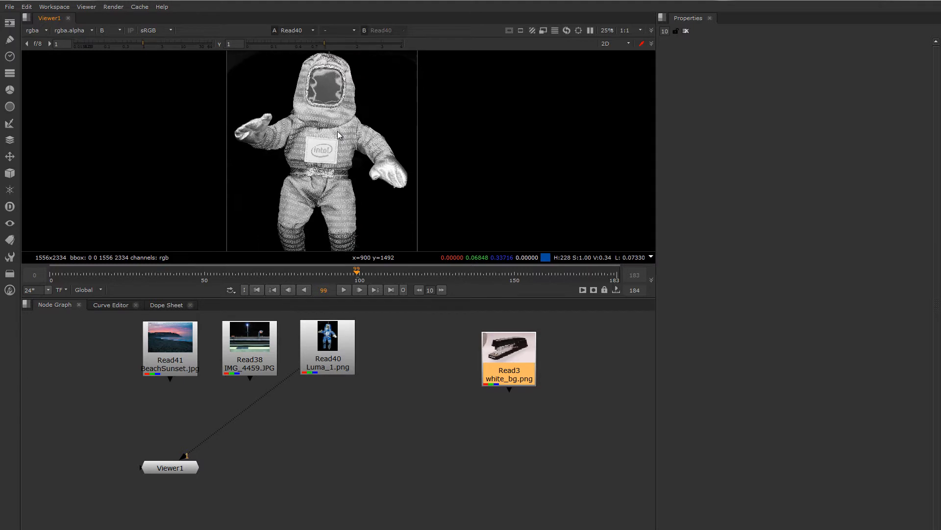
Move the white_bg.png node slightly farther away and attach a ColorLookup node to the Luma_1.png Read node.
{"action": "left_click_drag", "start_coordinate": [507, 357], "coordinate": [528, 343]}
{"action": "left_click", "coordinate": [405, 346]}
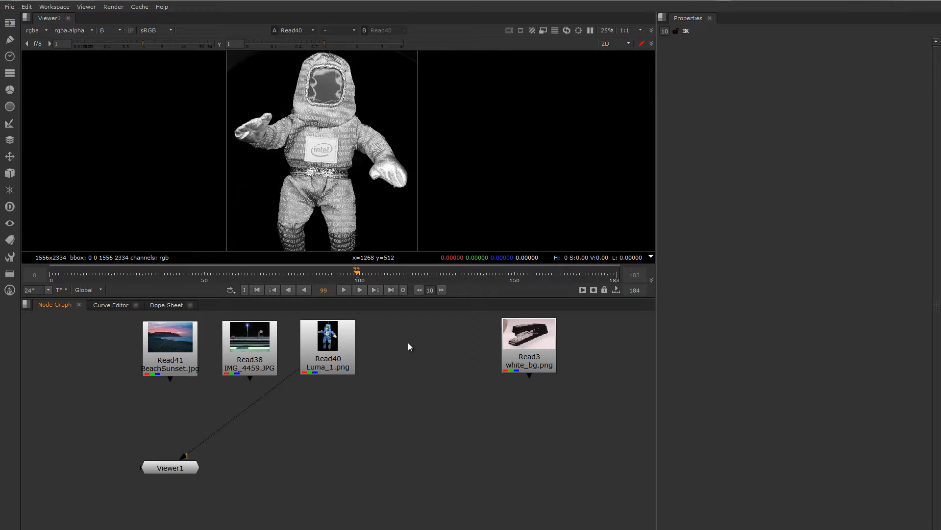
{"action": "left_click", "coordinate": [323, 363]}
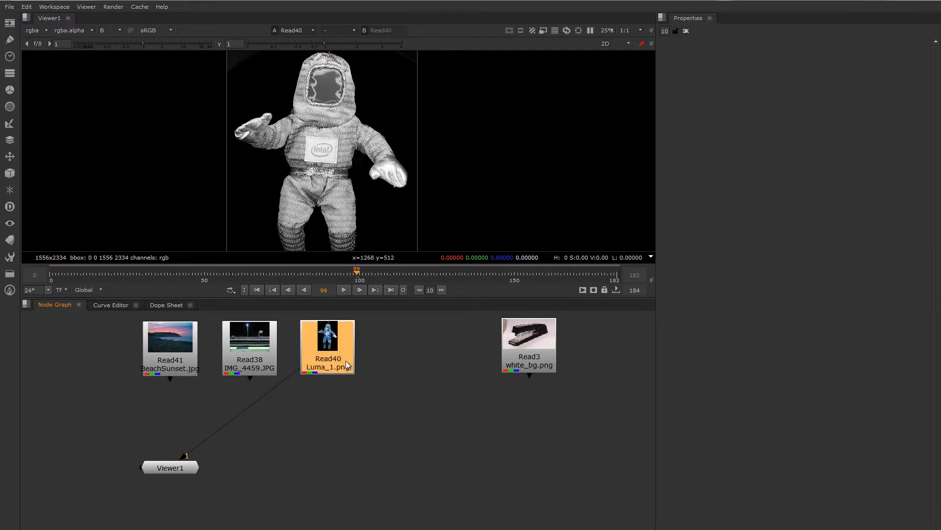
{"action": "key", "text": "Tab"}
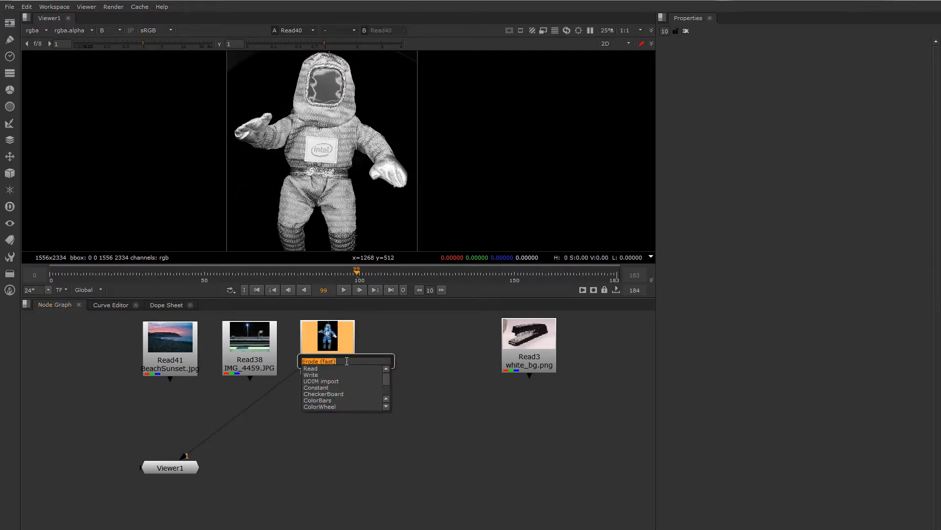
{"action": "type", "text": "colo"}
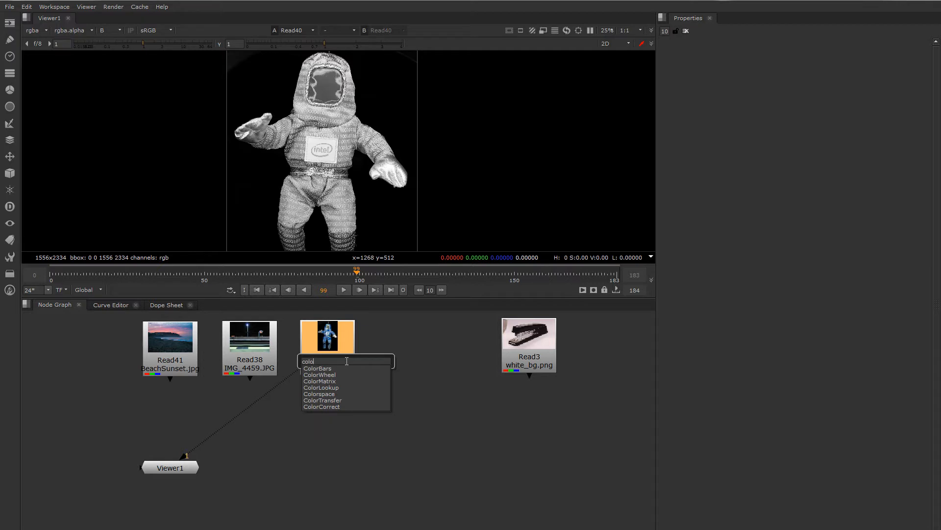
{"action": "key", "text": "Down"}
{"action": "key", "text": "Down"}
{"action": "key", "text": "Down"}
{"action": "key", "text": "Down"}
{"action": "key", "text": "Return"}
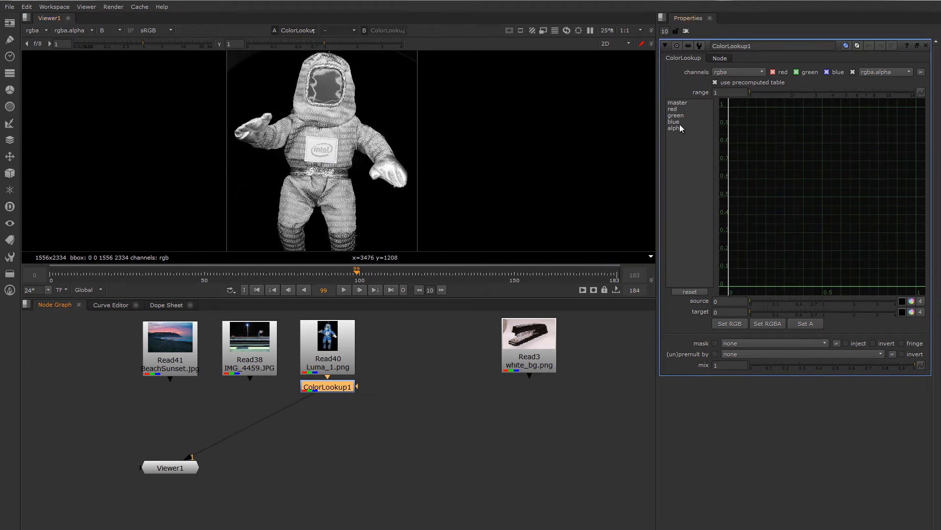
Check the blue curve of the ColorLookup node and select the master curve for editing.
{"action": "left_click", "coordinate": [676, 104]}
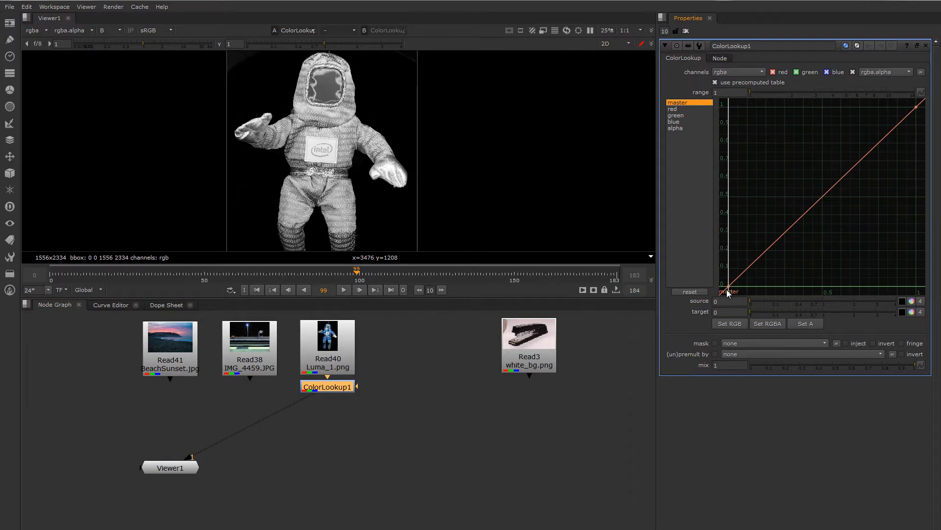
{"action": "left_click", "coordinate": [674, 122]}
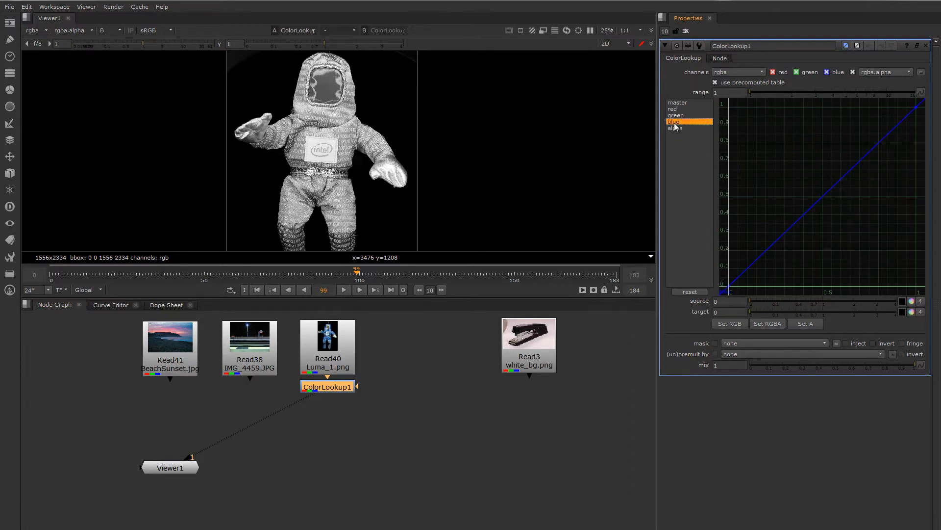
{"action": "left_click", "coordinate": [677, 102]}
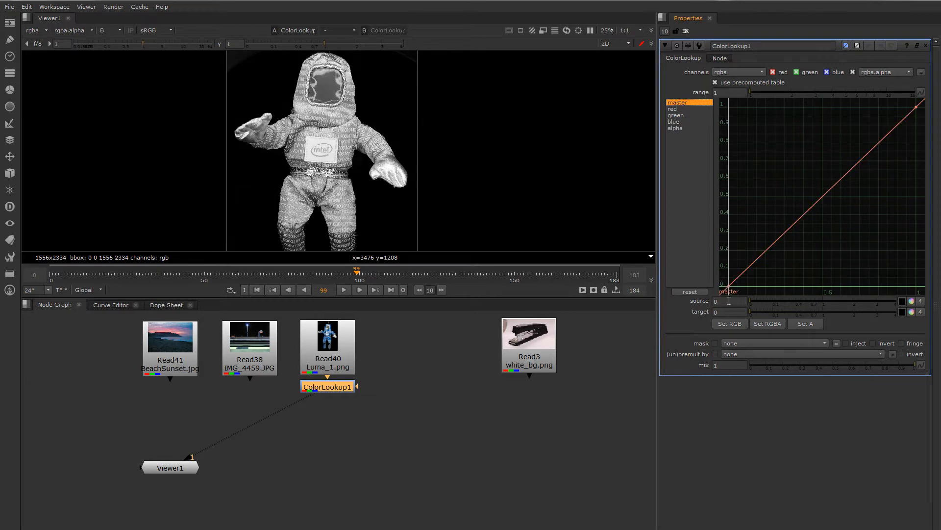
{"action": "left_click", "coordinate": [729, 285]}
{"action": "mouse_move", "coordinate": [748, 266]}
{"action": "left_mouse_down"}
{"action": "mouse_move", "coordinate": [755, 278]}
{"action": "mouse_move", "coordinate": [747, 258]}
{"action": "mouse_move", "coordinate": [754, 273]}
{"action": "left_mouse_up"}
{"action": "key", "text": "ctrl+z"}
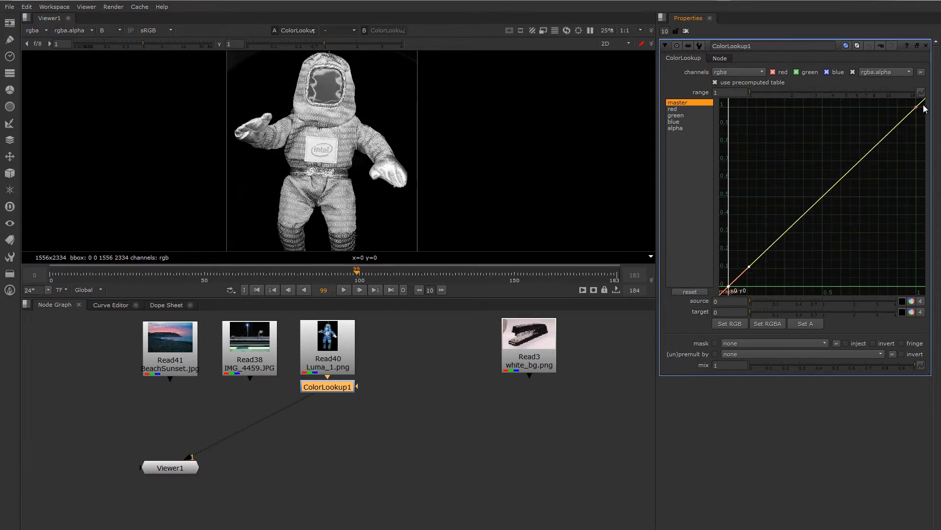
Squeeze both master curve points horizontally so the curve reaches 1 at about x 0.07, and enlarge the curve editor with the curve framed.
{"action": "left_click_drag", "start_coordinate": [923, 104], "coordinate": [726, 294]}
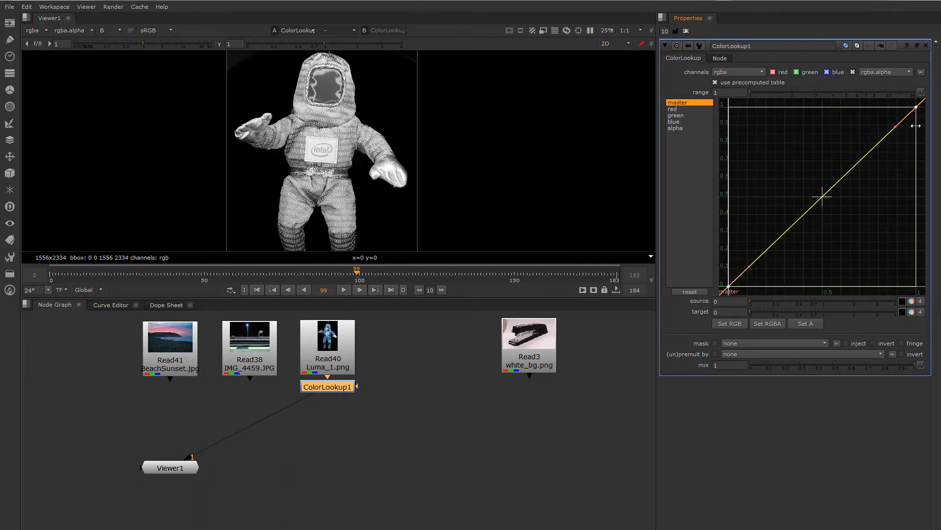
{"action": "left_click_drag", "start_coordinate": [916, 126], "coordinate": [742, 161]}
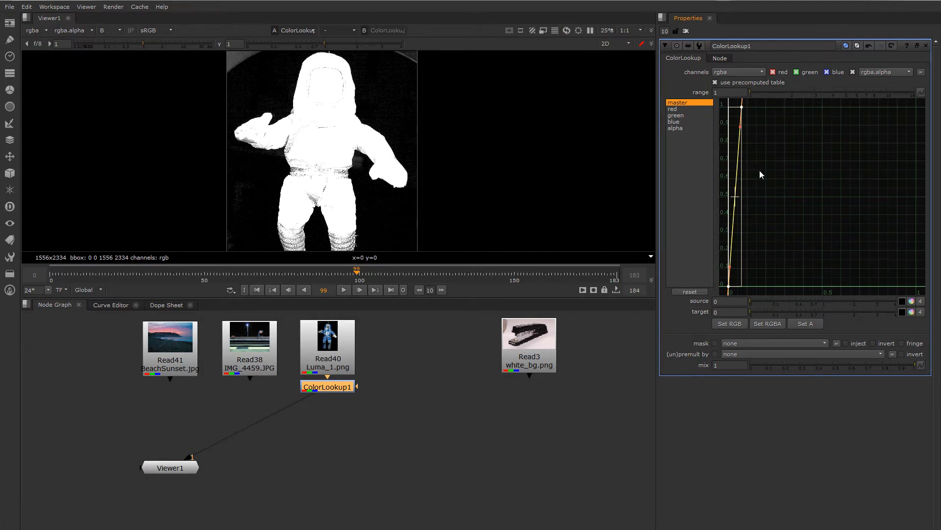
{"action": "left_click_drag", "start_coordinate": [657, 373], "coordinate": [608, 374]}
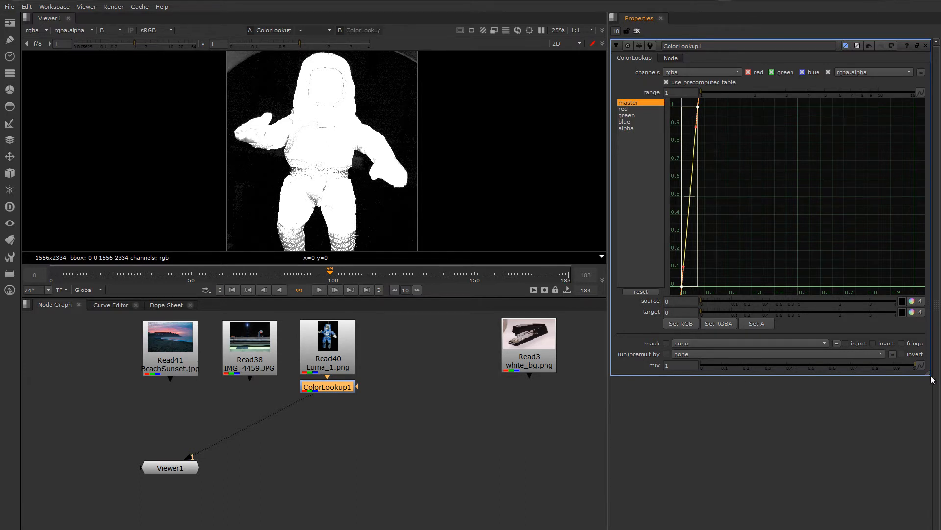
{"action": "left_click_drag", "start_coordinate": [933, 379], "coordinate": [932, 426]}
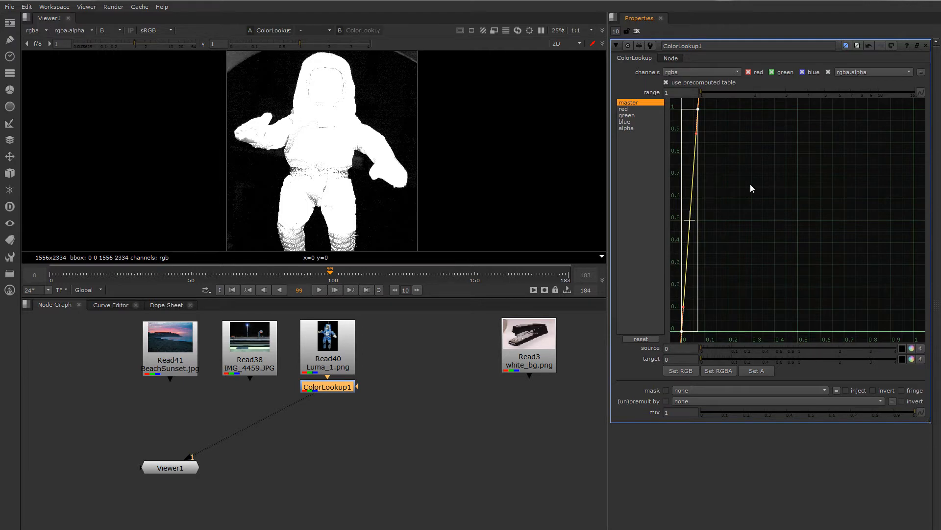
{"action": "key", "text": "f"}
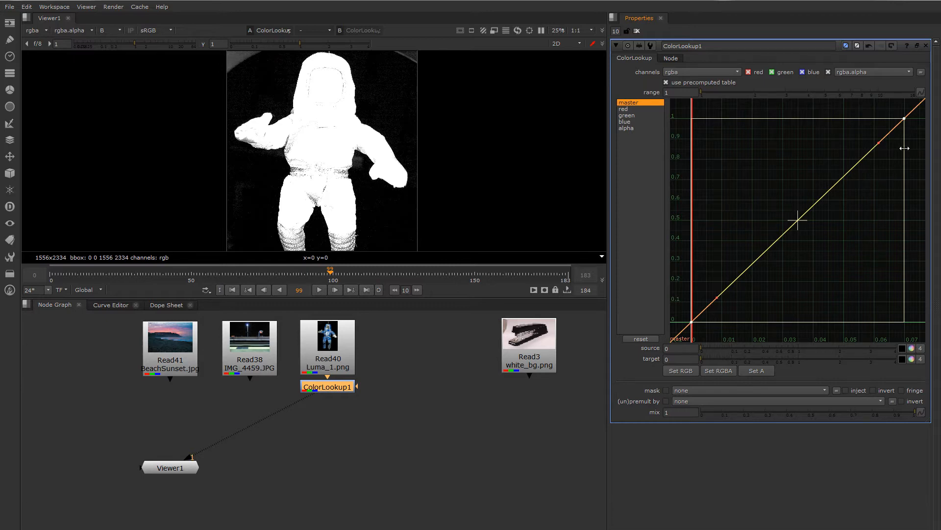
Pull the master curve's upper point in to about x 0.027 at y 1 and flatten its tangent horizontally.
{"action": "left_click_drag", "start_coordinate": [904, 148], "coordinate": [772, 182]}
{"action": "left_click", "coordinate": [778, 144]}
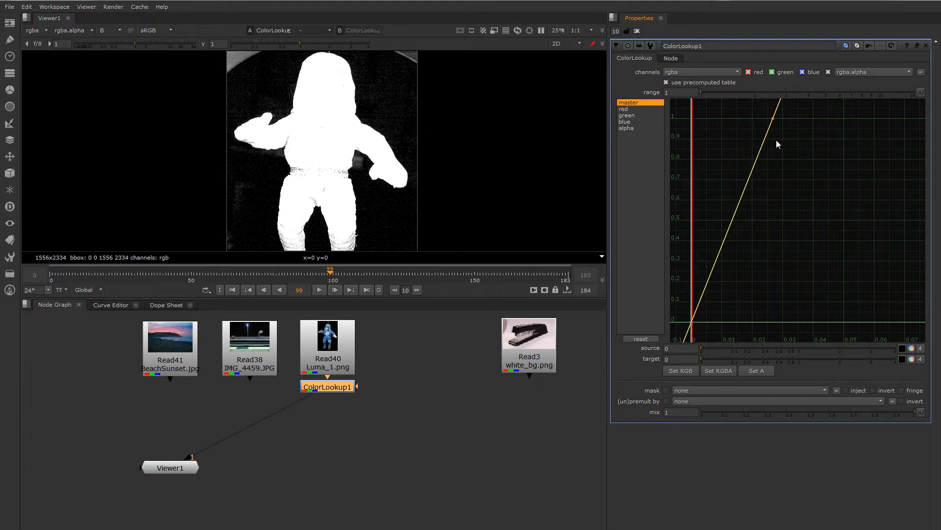
{"action": "left_click", "coordinate": [773, 118]}
{"action": "left_click_drag", "start_coordinate": [765, 141], "coordinate": [747, 119]}
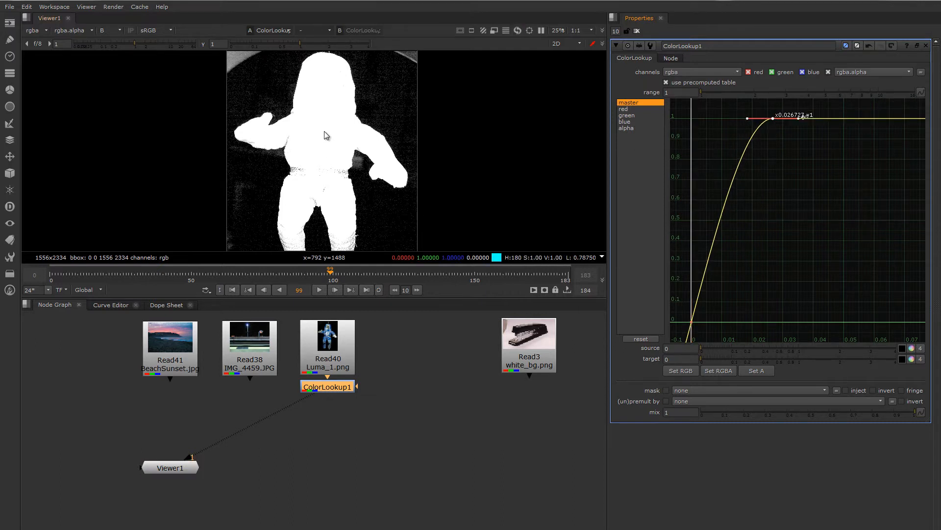
Flatten the tangent of the master curve's lower point at x 0, y 0 horizontally to darken the matte's background.
{"action": "scroll", "coordinate": [364, 159], "scroll_direction": "up", "scroll_amount": 5}
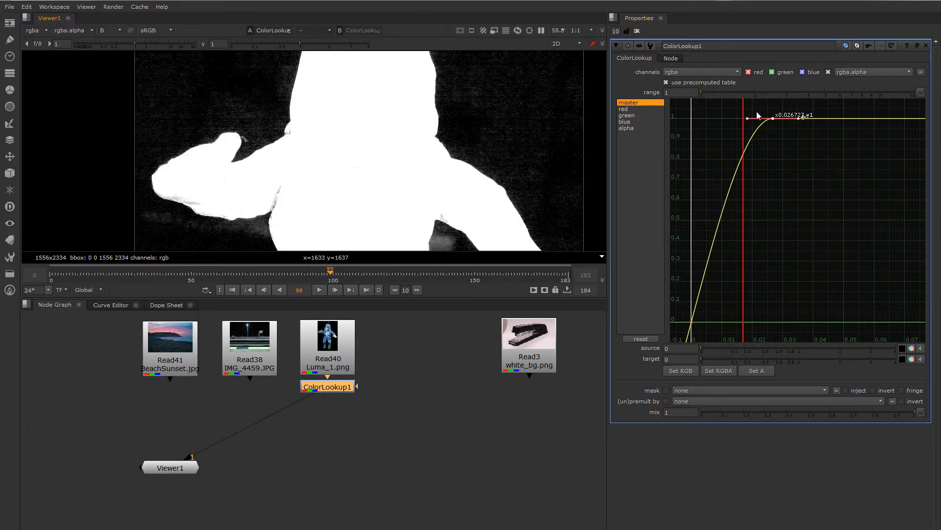
{"action": "left_click", "coordinate": [692, 321]}
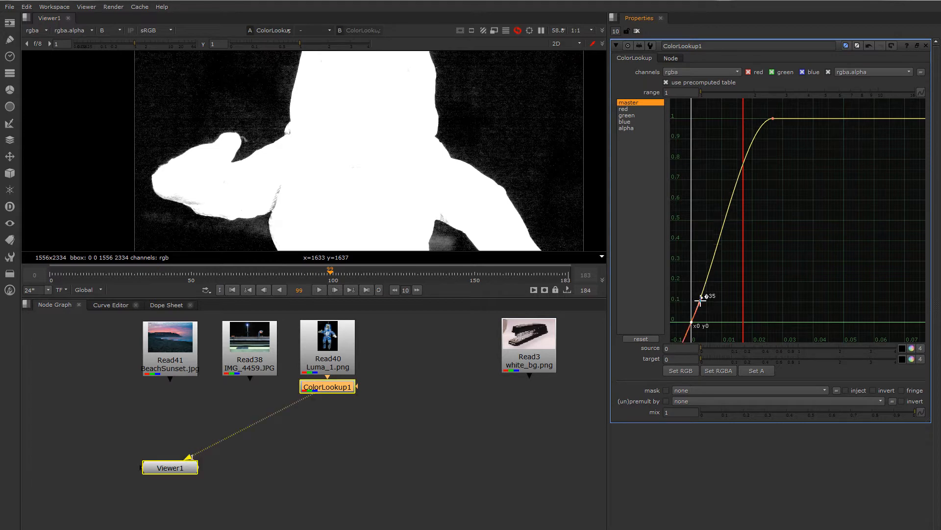
{"action": "left_click_drag", "start_coordinate": [700, 300], "coordinate": [706, 296]}
{"action": "scroll", "coordinate": [519, 136], "scroll_direction": "up", "scroll_amount": 4}
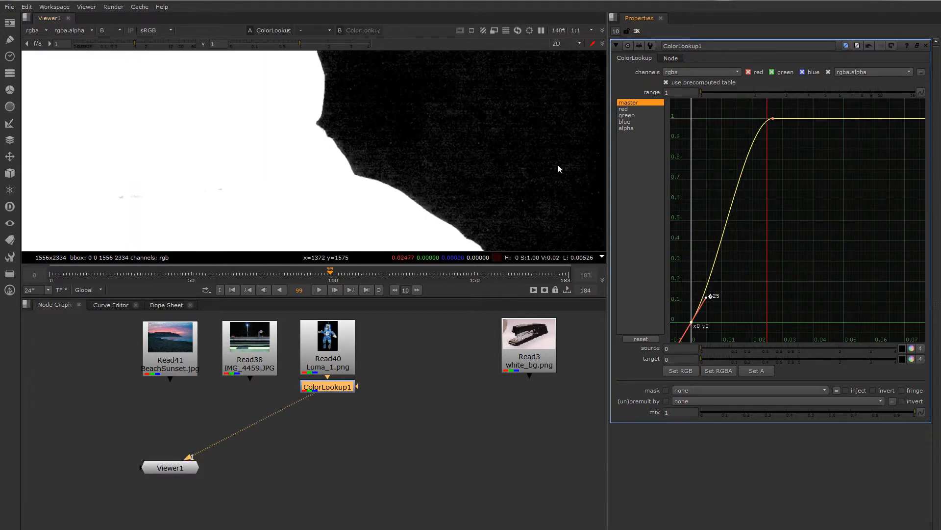
{"action": "left_click_drag", "start_coordinate": [706, 297], "coordinate": [717, 321]}
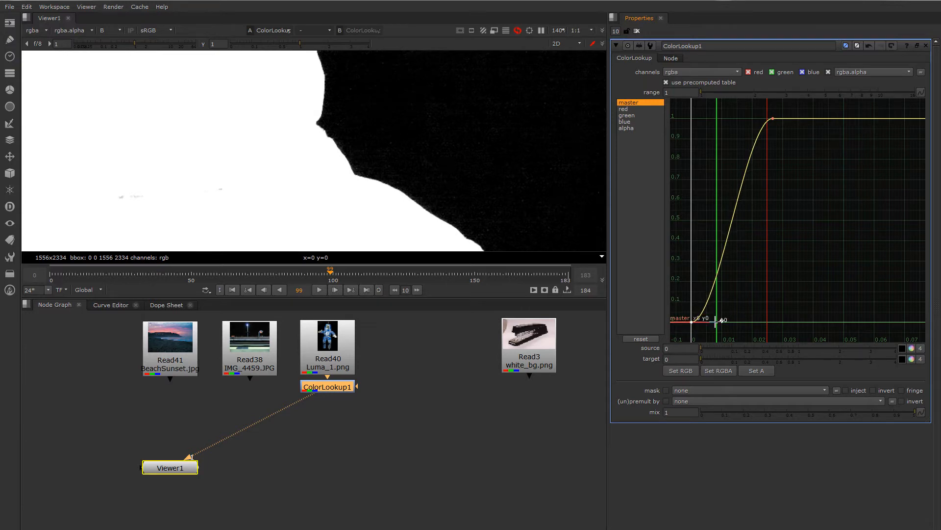
Select both master curve points and squeeze the curve so its lower point sits at about x 0.004, y 0.
{"action": "scroll", "coordinate": [360, 182], "scroll_direction": "down", "scroll_amount": 2}
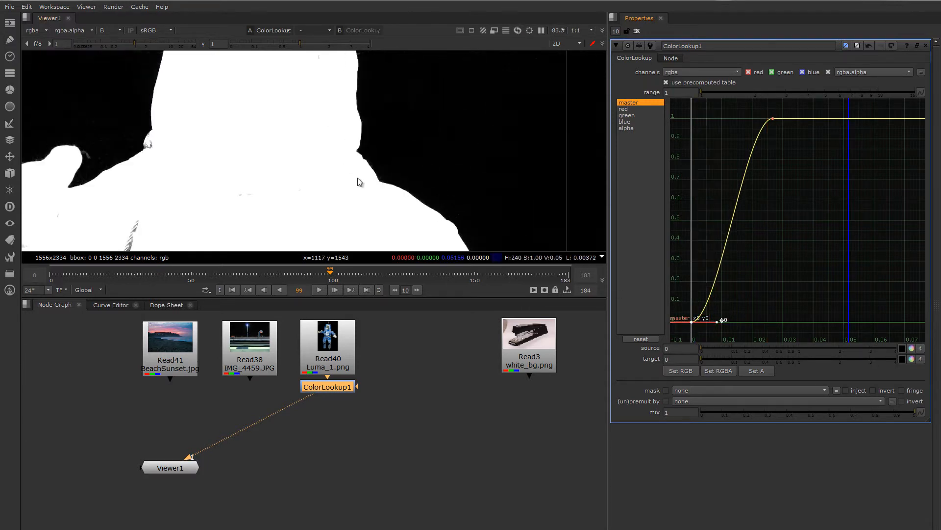
{"action": "scroll", "coordinate": [487, 158], "scroll_direction": "down", "scroll_amount": 2}
{"action": "scroll", "coordinate": [422, 158], "scroll_direction": "up", "scroll_amount": 2}
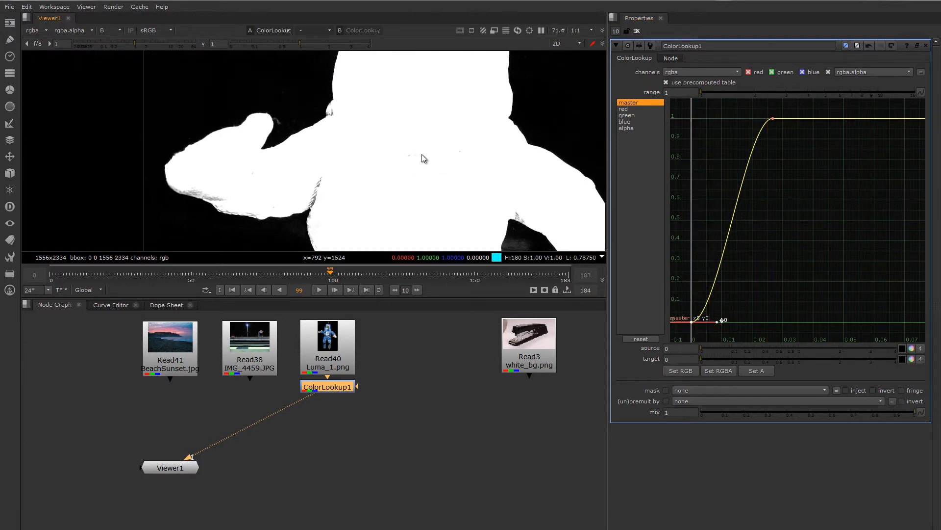
{"action": "scroll", "coordinate": [425, 158], "scroll_direction": "down", "scroll_amount": 2}
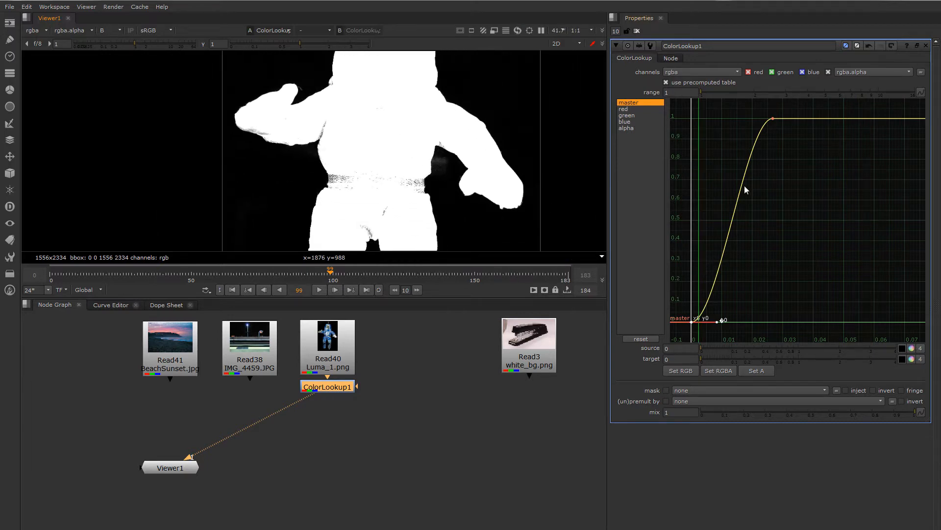
{"action": "left_click_drag", "start_coordinate": [797, 110], "coordinate": [672, 338]}
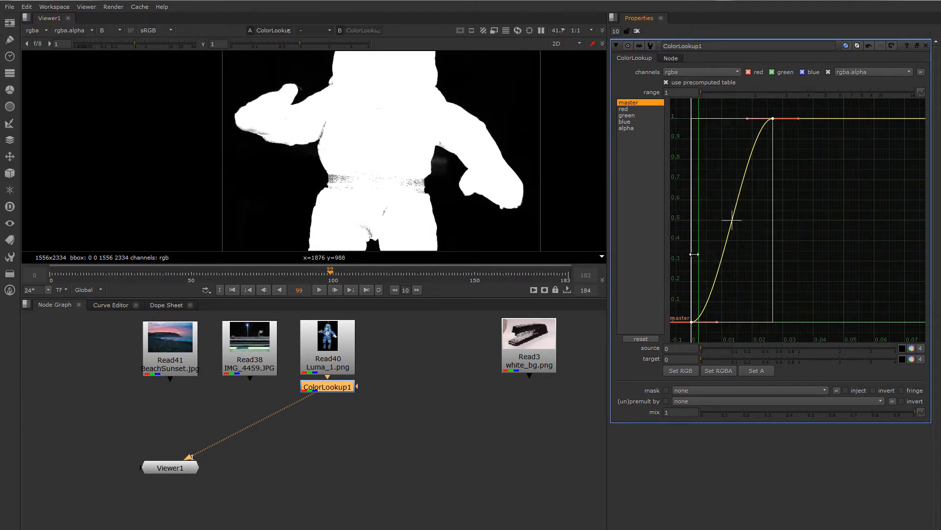
{"action": "left_click_drag", "start_coordinate": [691, 248], "coordinate": [694, 273]}
{"action": "scroll", "coordinate": [449, 162], "scroll_direction": "up", "scroll_amount": 5}
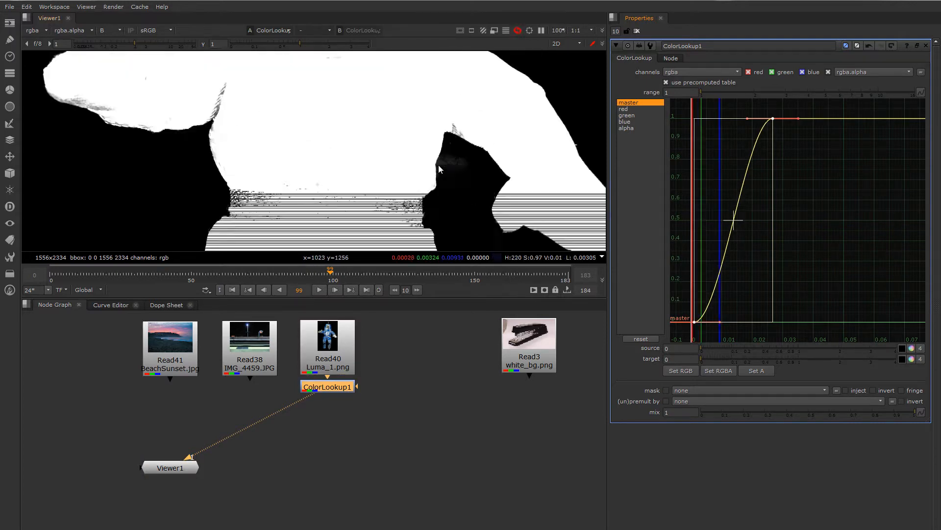
{"action": "left_click_drag", "start_coordinate": [694, 271], "coordinate": [700, 270]}
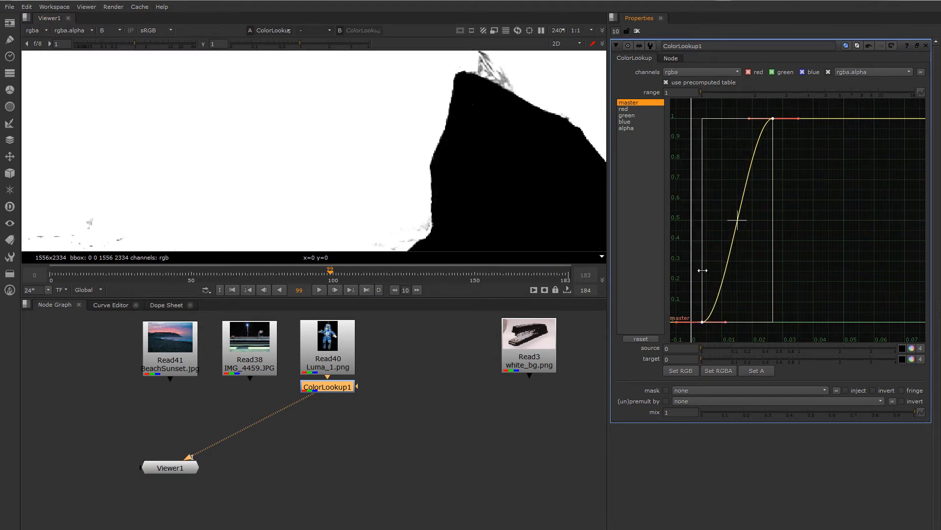
{"action": "scroll", "coordinate": [484, 154], "scroll_direction": "down", "scroll_amount": 4}
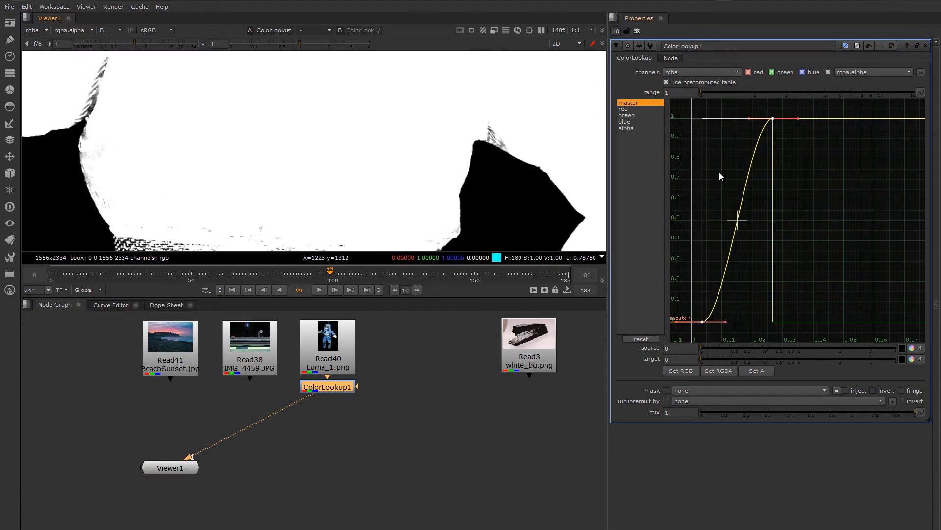
Try pulling the master curve's upper point in to about x 0.007 for a nearly vertical curve, and inspect the matte's leg edges.
{"action": "left_click_drag", "start_coordinate": [775, 200], "coordinate": [712, 204]}
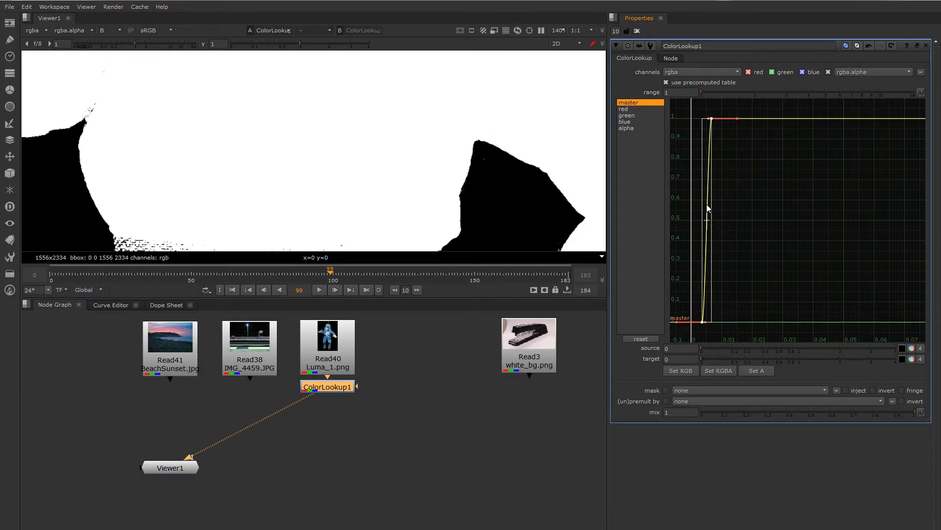
{"action": "scroll", "coordinate": [434, 199], "scroll_direction": "down", "scroll_amount": 3}
{"action": "middle_click_drag", "start_coordinate": [426, 179], "coordinate": [443, 106]}
{"action": "middle_click_drag", "start_coordinate": [420, 195], "coordinate": [445, 92]}
{"action": "mouse_move", "coordinate": [432, 157]}
{"action": "middle_mouse_down"}
{"action": "mouse_move", "coordinate": [442, 107]}
{"action": "mouse_move", "coordinate": [435, 152]}
{"action": "mouse_move", "coordinate": [423, 152]}
{"action": "middle_mouse_up"}
{"action": "scroll", "coordinate": [458, 153], "scroll_direction": "up", "scroll_amount": 5}
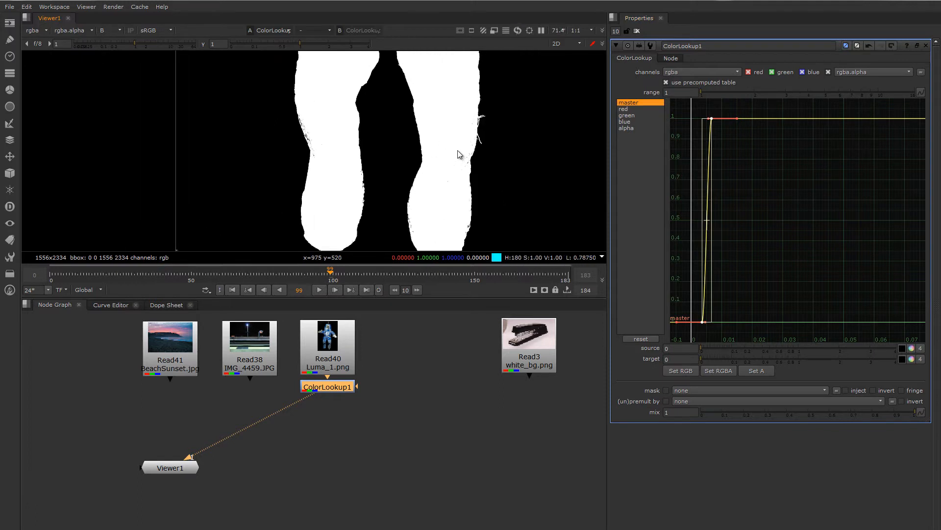
{"action": "scroll", "coordinate": [470, 163], "scroll_direction": "down", "scroll_amount": 4}
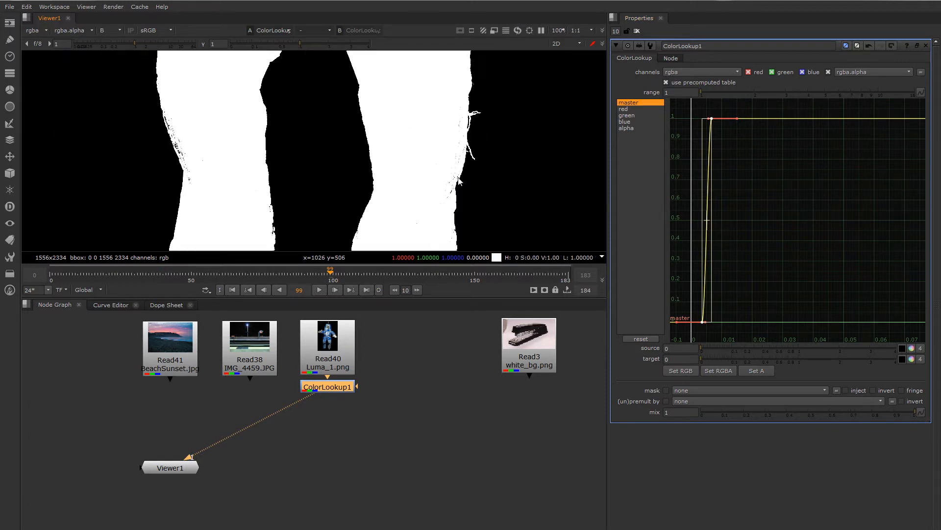
{"action": "scroll", "coordinate": [458, 184], "scroll_direction": "up", "scroll_amount": 4}
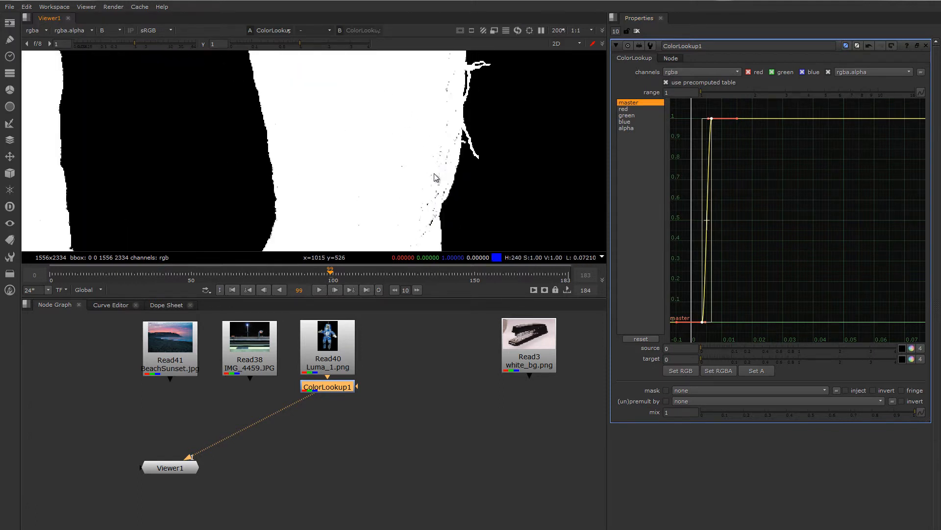
Try widening the master curve so its upper point sits at about x 0.02, and inspect the edges around the legs and waist.
{"action": "left_click_drag", "start_coordinate": [713, 213], "coordinate": [754, 216]}
{"action": "scroll", "coordinate": [435, 158], "scroll_direction": "down", "scroll_amount": 3}
{"action": "middle_click_drag", "start_coordinate": [414, 138], "coordinate": [451, 229]}
{"action": "middle_click_drag", "start_coordinate": [410, 105], "coordinate": [435, 216]}
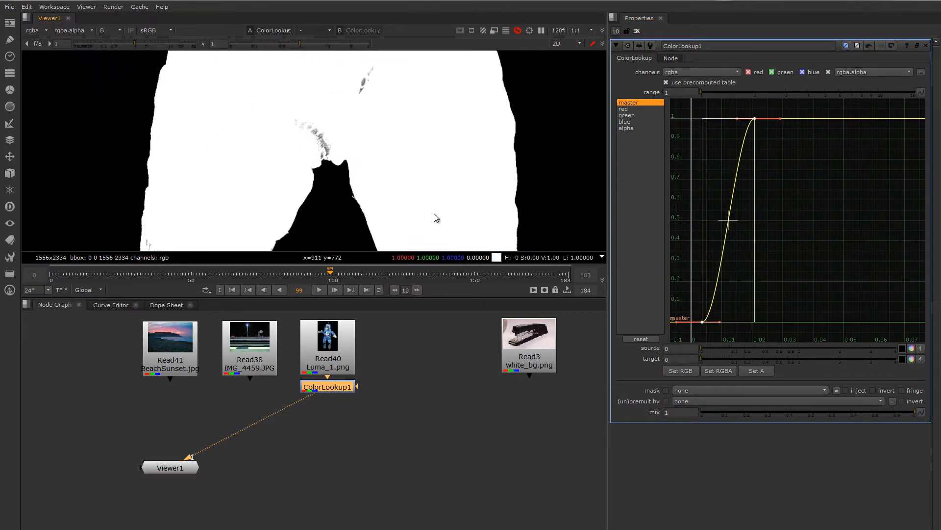
{"action": "mouse_move", "coordinate": [446, 109]}
{"action": "middle_mouse_down"}
{"action": "mouse_move", "coordinate": [431, 209]}
{"action": "mouse_move", "coordinate": [473, 203]}
{"action": "middle_mouse_up"}
{"action": "middle_click_drag", "start_coordinate": [481, 141], "coordinate": [459, 189]}
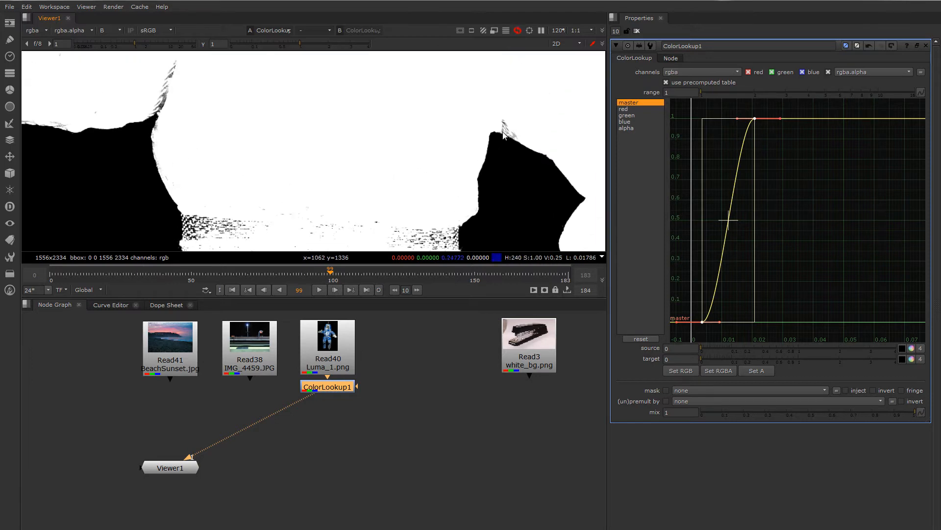
{"action": "scroll", "coordinate": [460, 190], "scroll_direction": "up", "scroll_amount": 3}
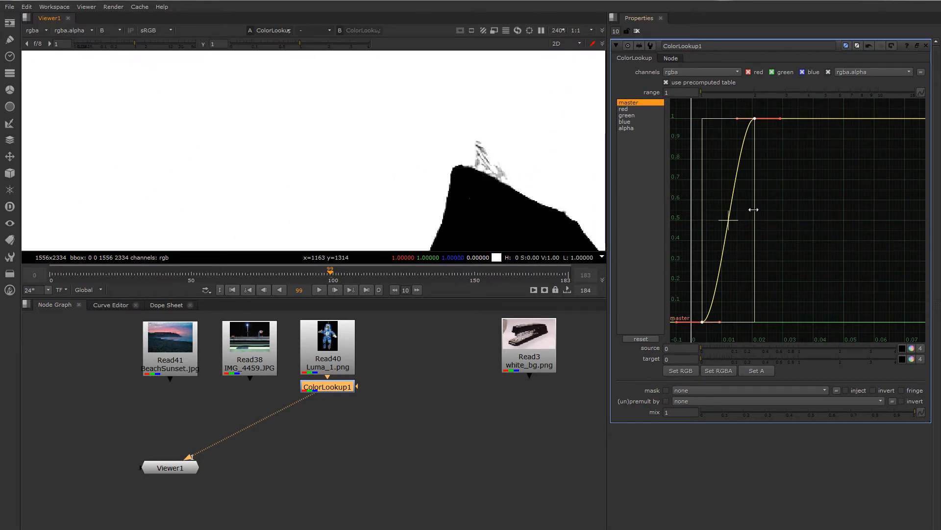
Try softening the master curve by moving its upper point out to about x 0.042, and inspect the head and arm edges.
{"action": "left_click_drag", "start_coordinate": [754, 209], "coordinate": [818, 217]}
{"action": "scroll", "coordinate": [485, 197], "scroll_direction": "down", "scroll_amount": 3}
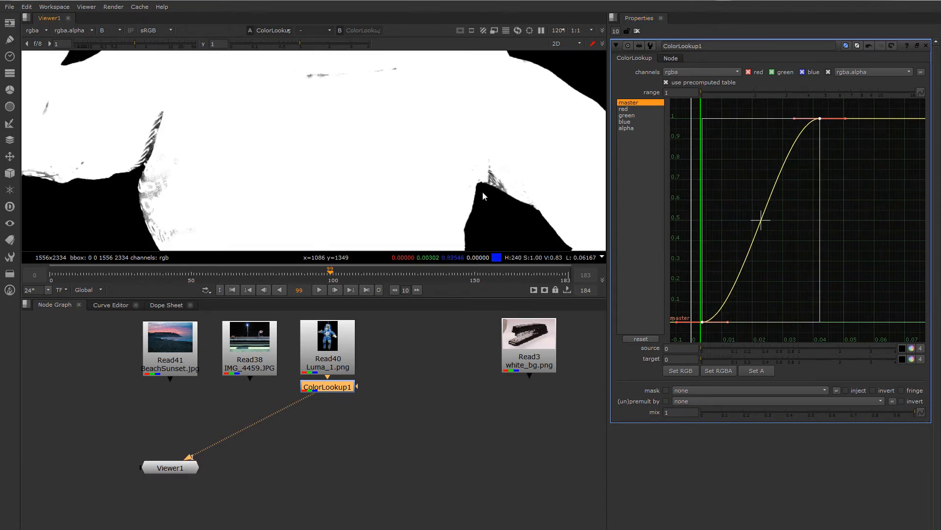
{"action": "middle_click_drag", "start_coordinate": [483, 192], "coordinate": [425, 252]}
{"action": "middle_click_drag", "start_coordinate": [438, 128], "coordinate": [447, 203]}
{"action": "middle_click_drag", "start_coordinate": [404, 94], "coordinate": [451, 192]}
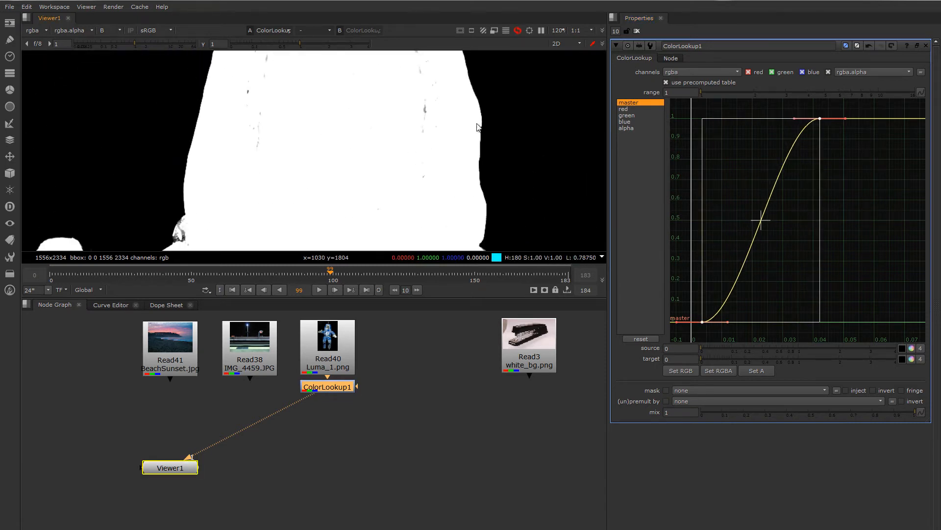
{"action": "middle_click_drag", "start_coordinate": [464, 148], "coordinate": [471, 245]}
{"action": "middle_click_drag", "start_coordinate": [412, 138], "coordinate": [525, 61]}
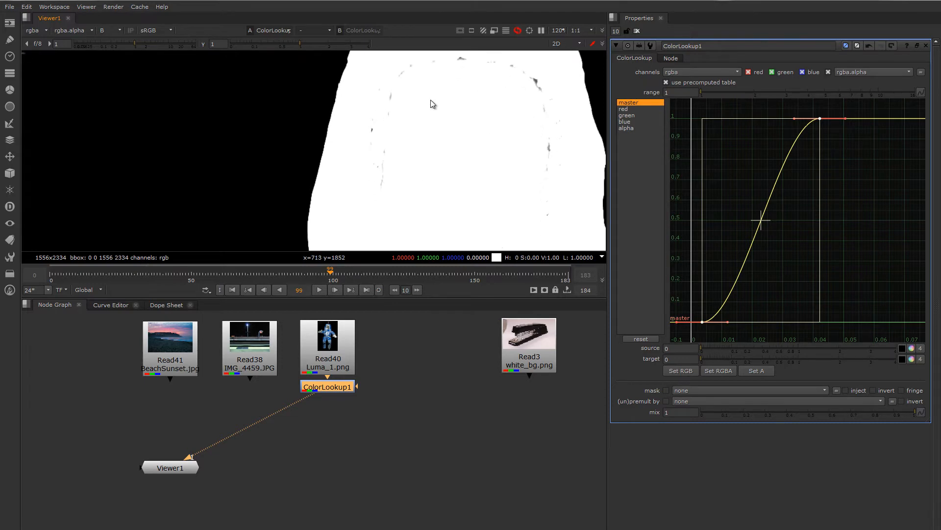
{"action": "middle_click_drag", "start_coordinate": [433, 104], "coordinate": [401, 141]}
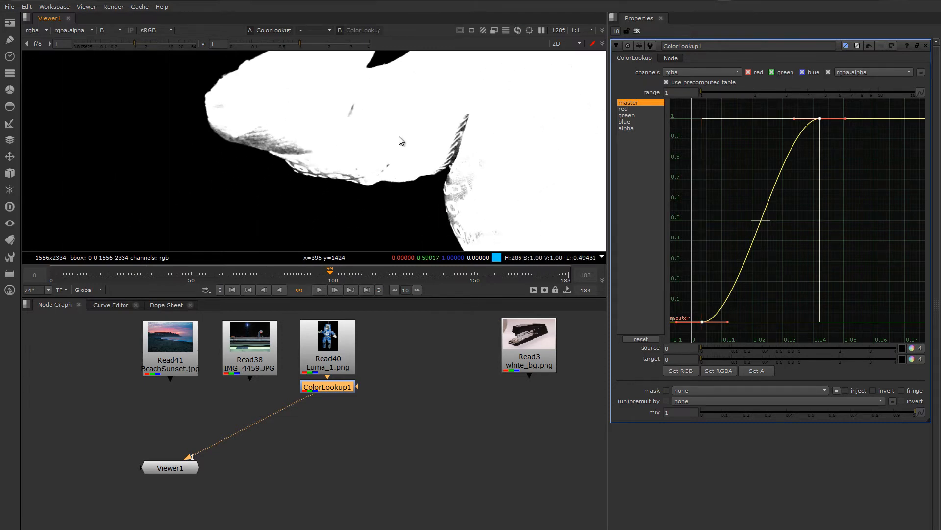
Move the master curve's upper point out to about x 0.063 at y 1 and check the matte around the arm and belt.
{"action": "left_click_drag", "start_coordinate": [820, 210], "coordinate": [885, 207]}
{"action": "scroll", "coordinate": [435, 170], "scroll_direction": "down", "scroll_amount": 2}
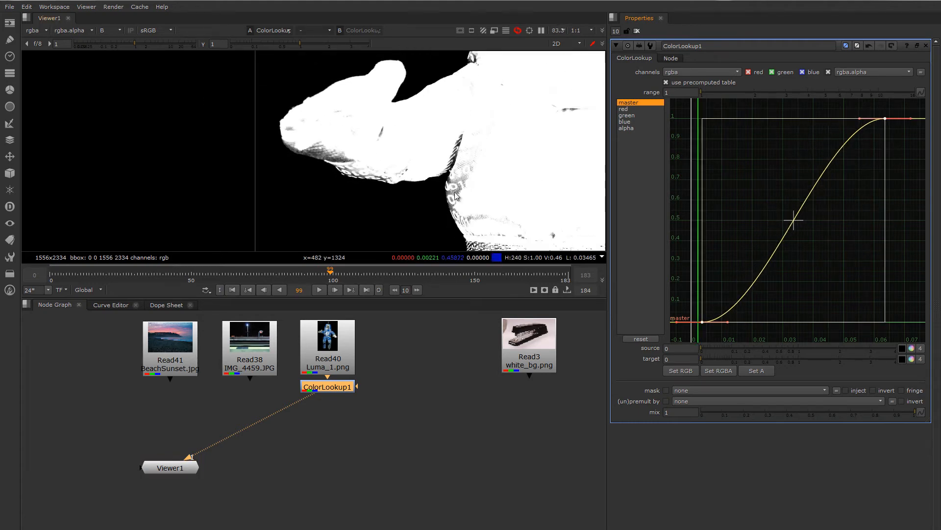
{"action": "middle_click_drag", "start_coordinate": [476, 241], "coordinate": [389, 150]}
{"action": "scroll", "coordinate": [489, 177], "scroll_direction": "up", "scroll_amount": 3}
{"action": "middle_click_drag", "start_coordinate": [492, 175], "coordinate": [351, 148]}
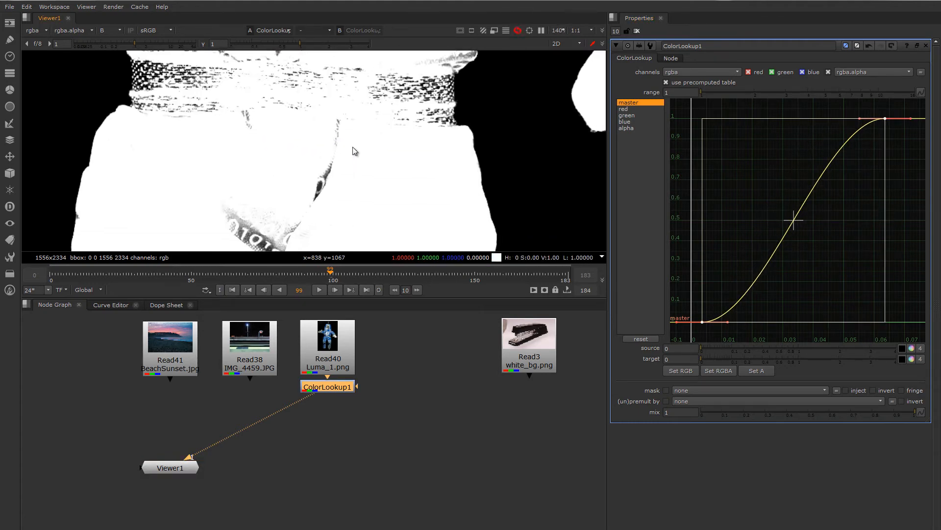
Place ColorLookup1 beside the Luma_1.png Read node, duplicate it, and connect the copy to the same Read node.
{"action": "left_click_drag", "start_coordinate": [330, 387], "coordinate": [409, 349]}
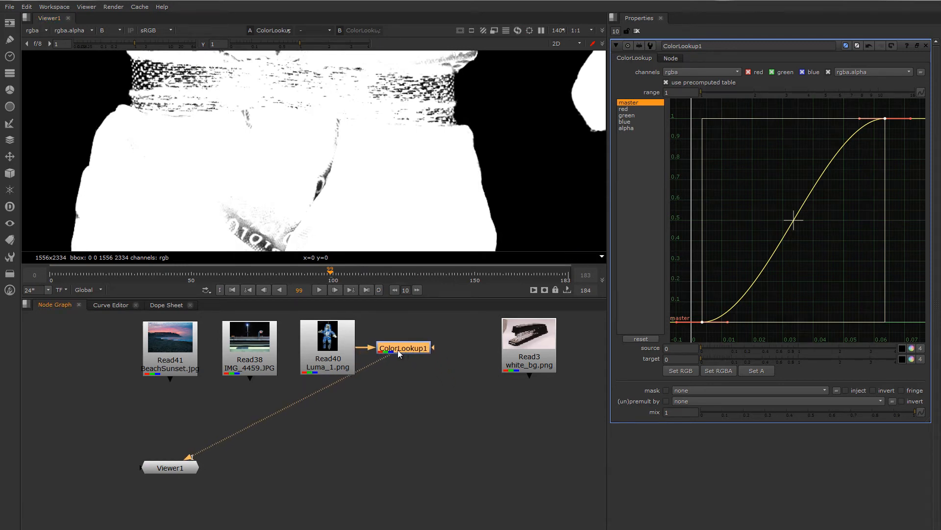
{"action": "key", "text": "ctrl+c"}
{"action": "key", "text": "ctrl+v"}
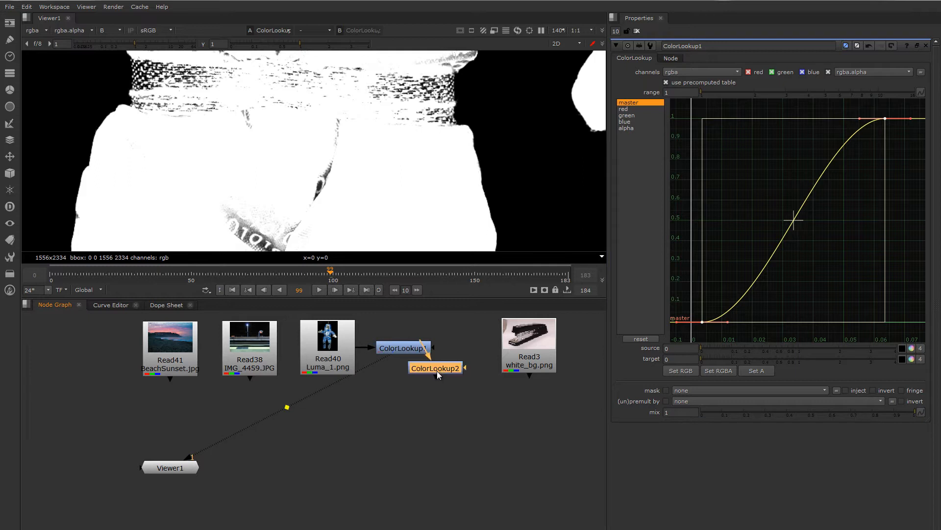
{"action": "left_click_drag", "start_coordinate": [436, 377], "coordinate": [340, 359]}
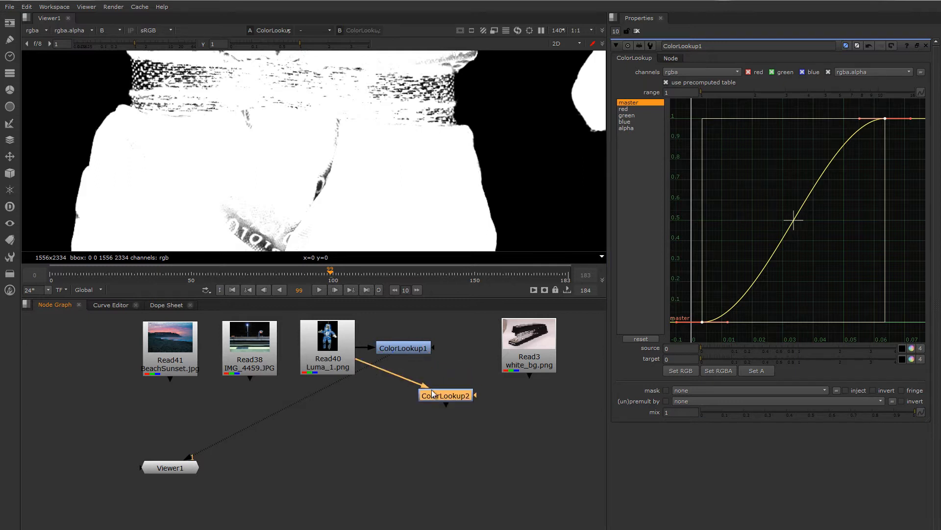
{"action": "left_click_drag", "start_coordinate": [440, 394], "coordinate": [446, 387]}
{"action": "left_click_drag", "start_coordinate": [404, 346], "coordinate": [392, 345]}
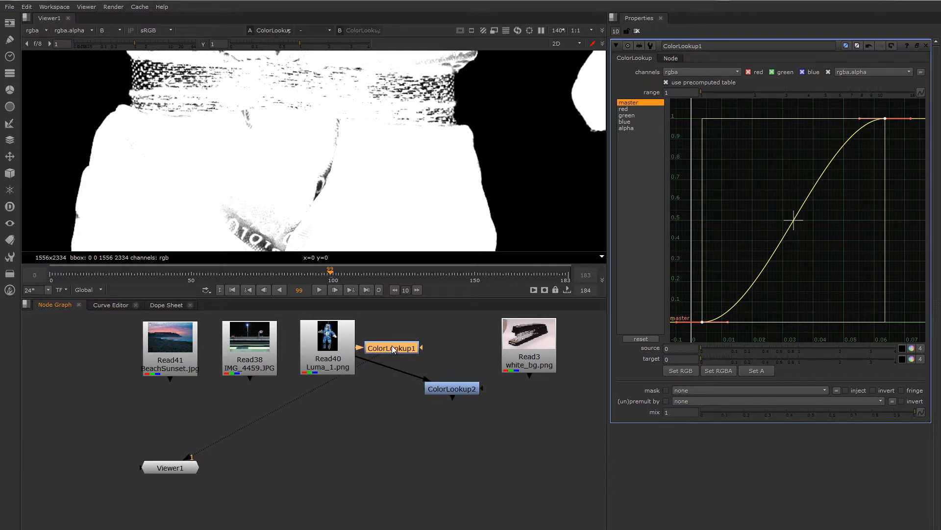
Rename the ColorLookup1 node as ColorLookup_BTY.
{"action": "left_click_drag", "start_coordinate": [700, 48], "coordinate": [706, 46]}
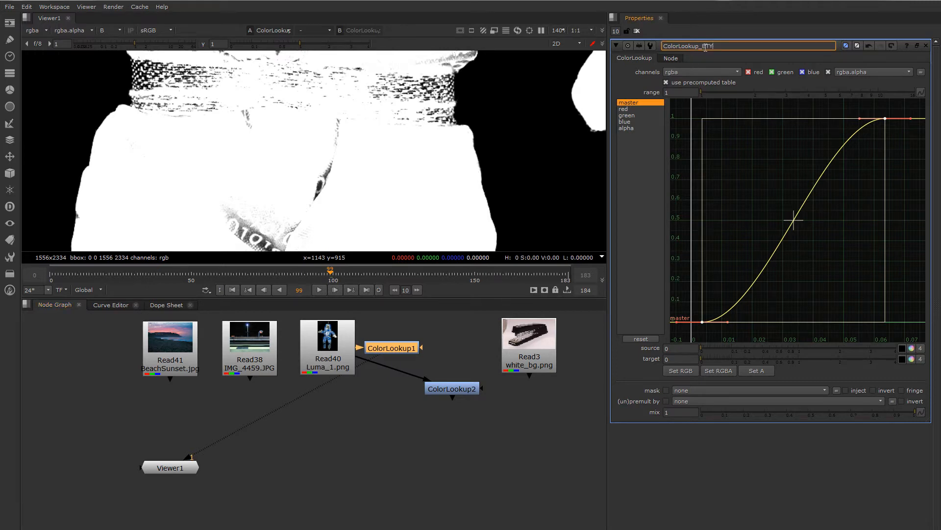
{"action": "left_click", "coordinate": [386, 400]}
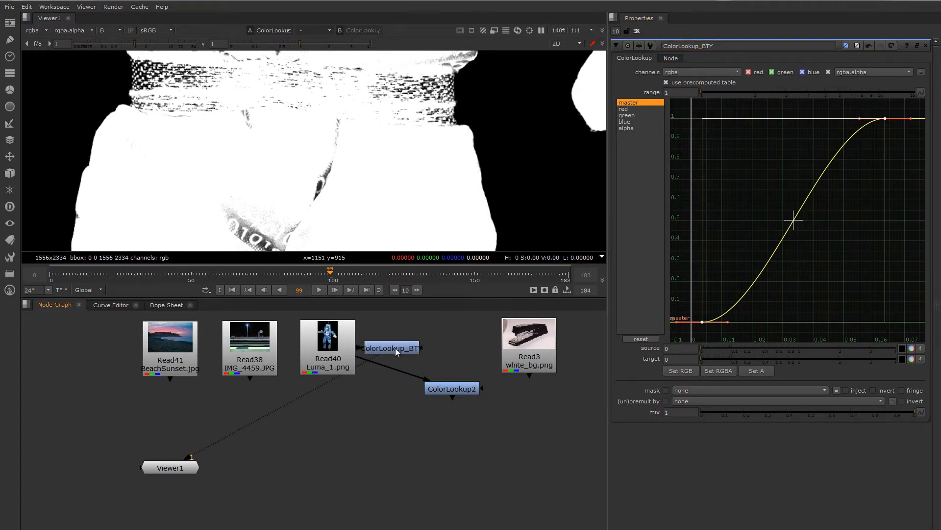
{"action": "left_click_drag", "start_coordinate": [397, 350], "coordinate": [399, 347]}
Rename the copied ColorLookup node as ColorLookup_CORE and show its output in the viewer.
{"action": "left_click_drag", "start_coordinate": [450, 387], "coordinate": [453, 393]}
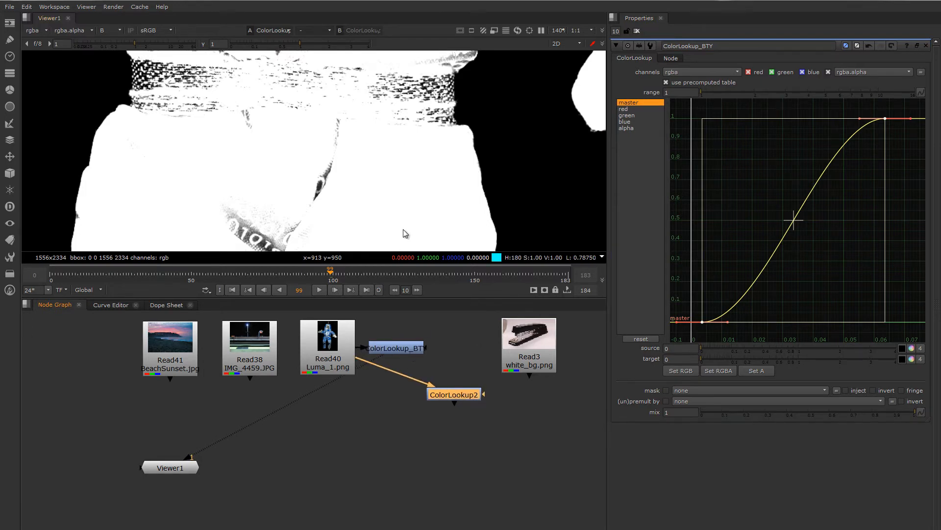
{"action": "double_click", "coordinate": [456, 393]}
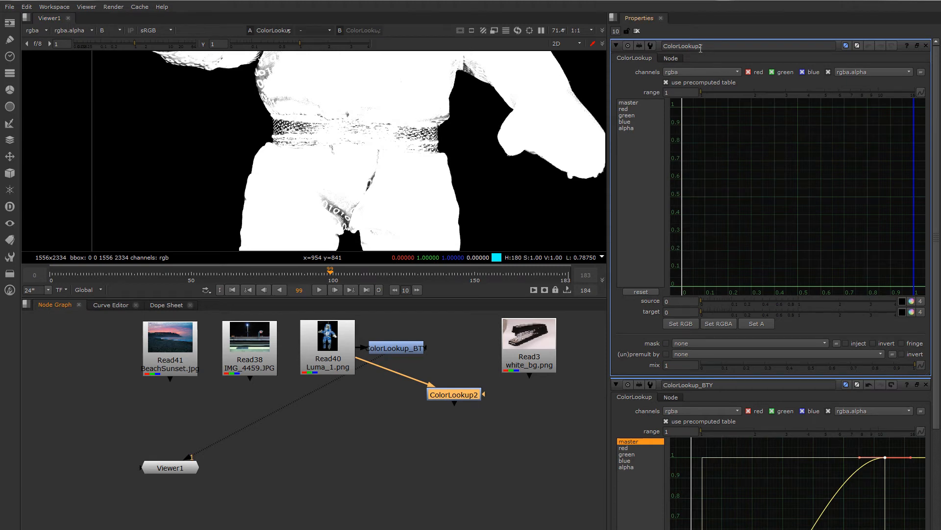
{"action": "left_click_drag", "start_coordinate": [699, 47], "coordinate": [706, 46]}
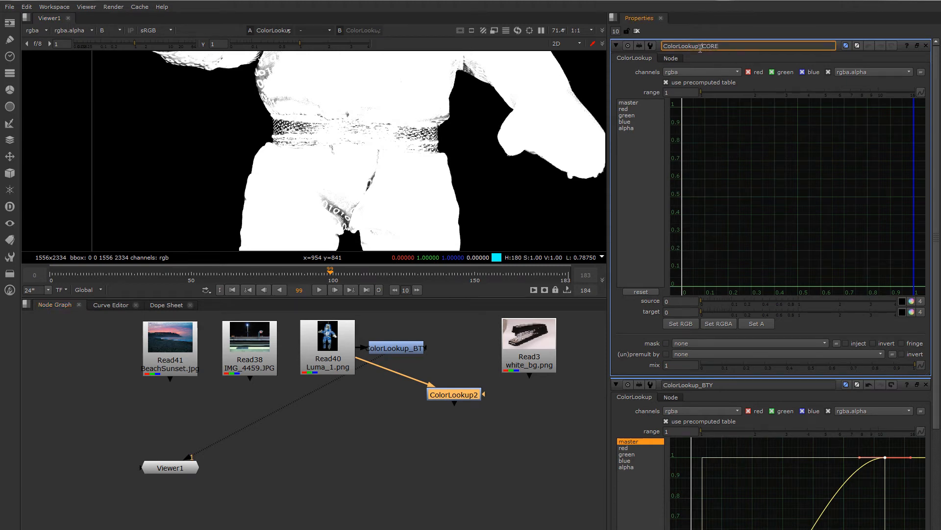
{"action": "left_click", "coordinate": [497, 410]}
{"action": "left_click", "coordinate": [461, 395]}
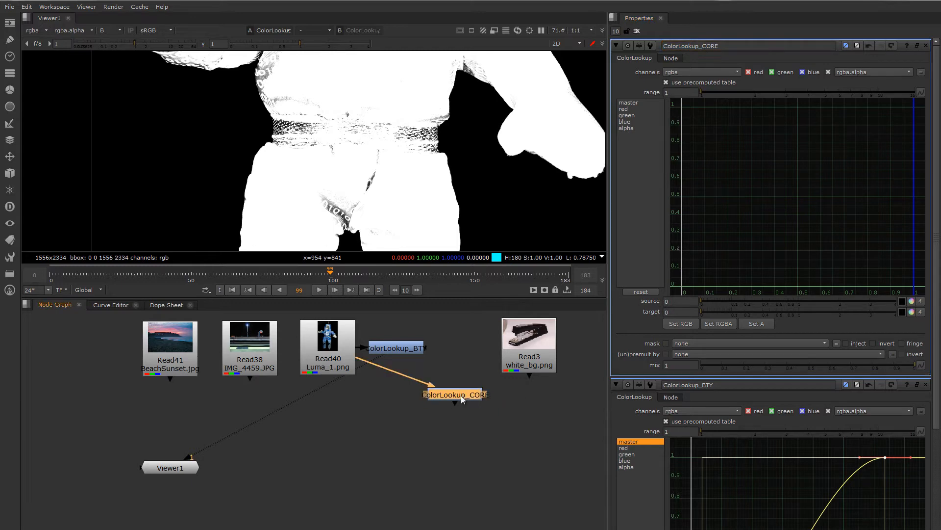
{"action": "key", "text": "1"}
{"action": "scroll", "coordinate": [428, 158], "scroll_direction": "up", "scroll_amount": 3}
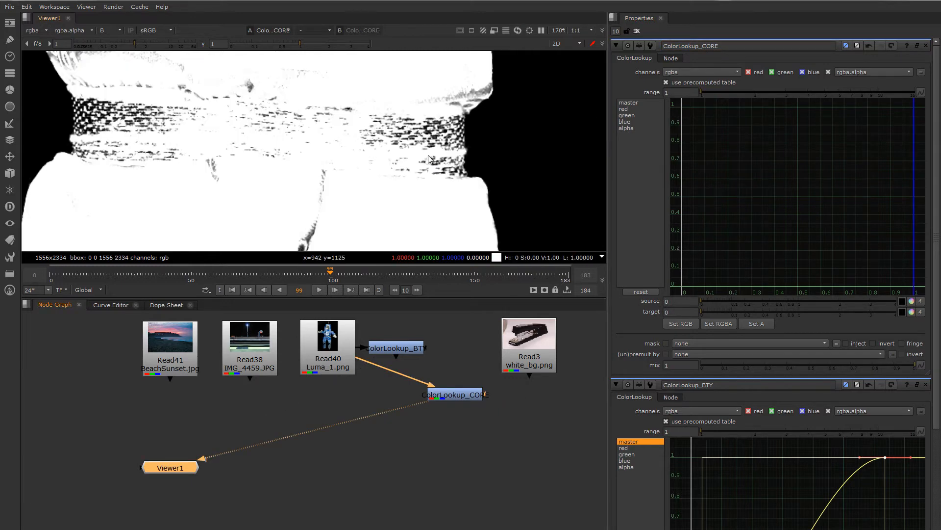
Select both points of ColorLookup_CORE's master curve and pull the upper point in to about x 0.004 at y 1.
{"action": "left_click", "coordinate": [453, 396]}
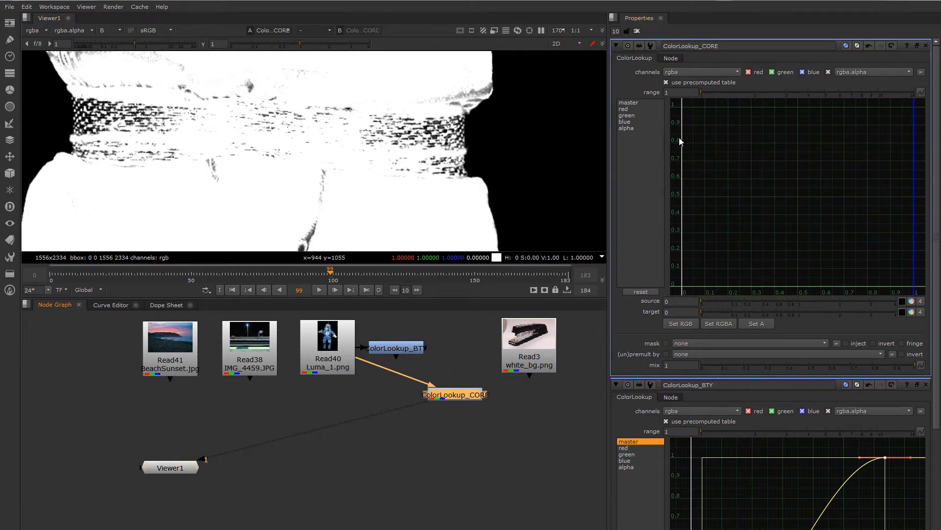
{"action": "left_click", "coordinate": [629, 103]}
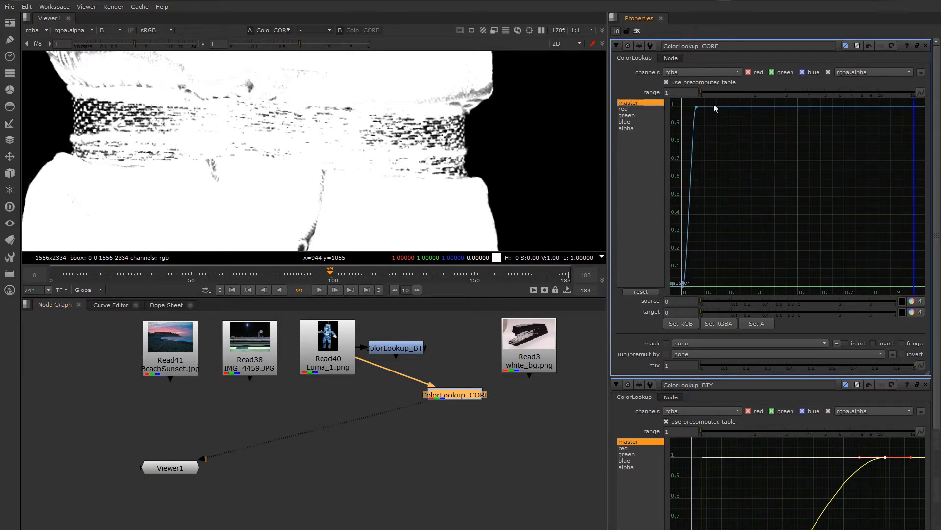
{"action": "left_click_drag", "start_coordinate": [714, 105], "coordinate": [670, 284]}
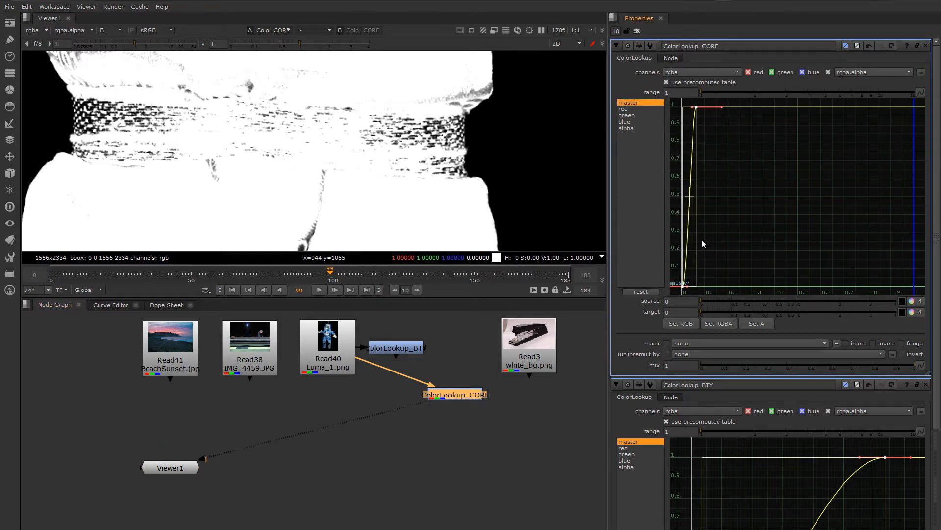
{"action": "key", "text": "f"}
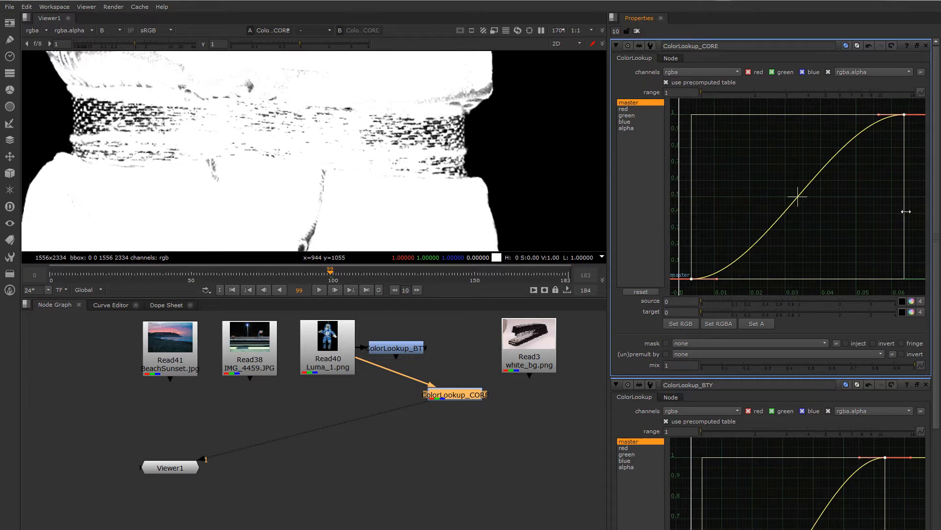
{"action": "left_click_drag", "start_coordinate": [906, 212], "coordinate": [686, 234]}
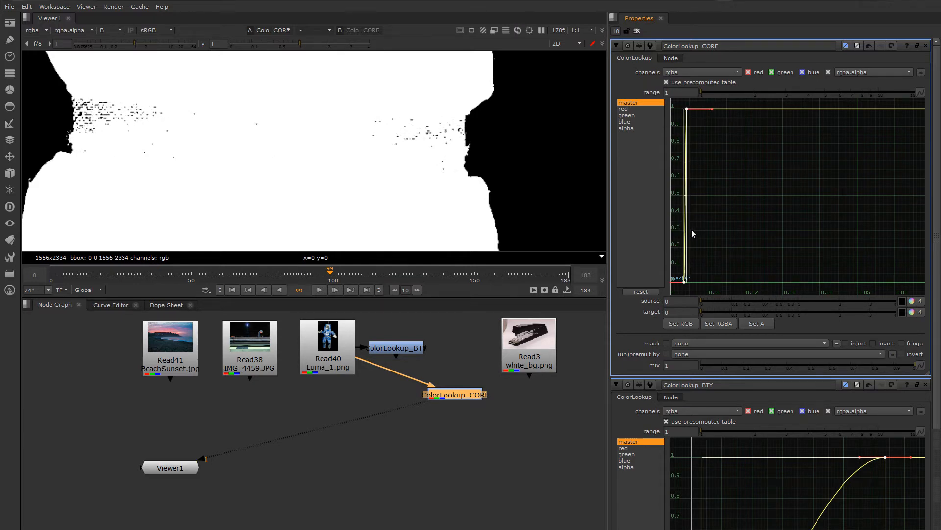
Fine-tune the CORE master curve to about x 0.0036 at y 0 and x 0.0038 at y 1, checking the matte down to the feet.
{"action": "key", "text": "f"}
{"action": "left_click_drag", "start_coordinate": [905, 199], "coordinate": [722, 219]}
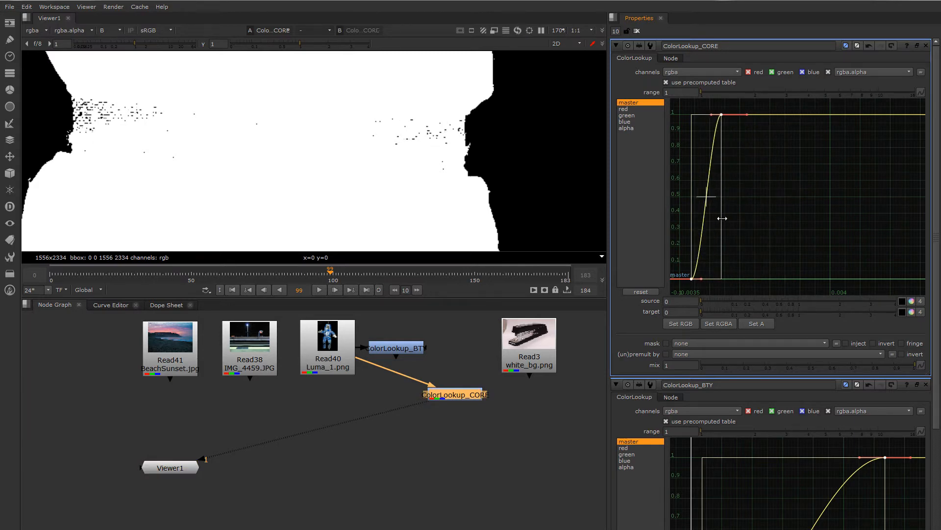
{"action": "scroll", "coordinate": [438, 171], "scroll_direction": "down", "scroll_amount": 3}
{"action": "middle_click_drag", "start_coordinate": [445, 154], "coordinate": [446, 168]}
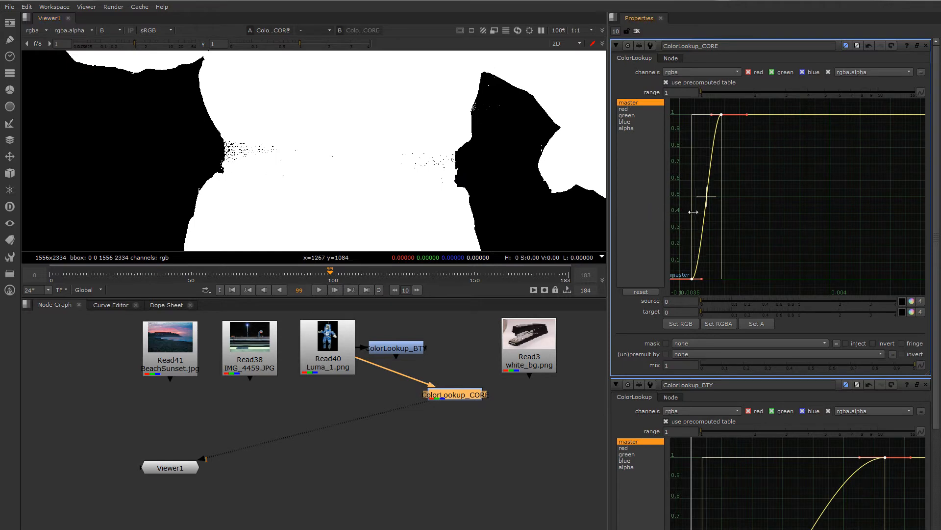
{"action": "left_click_drag", "start_coordinate": [693, 212], "coordinate": [763, 216]}
{"action": "scroll", "coordinate": [449, 193], "scroll_direction": "down", "scroll_amount": 5}
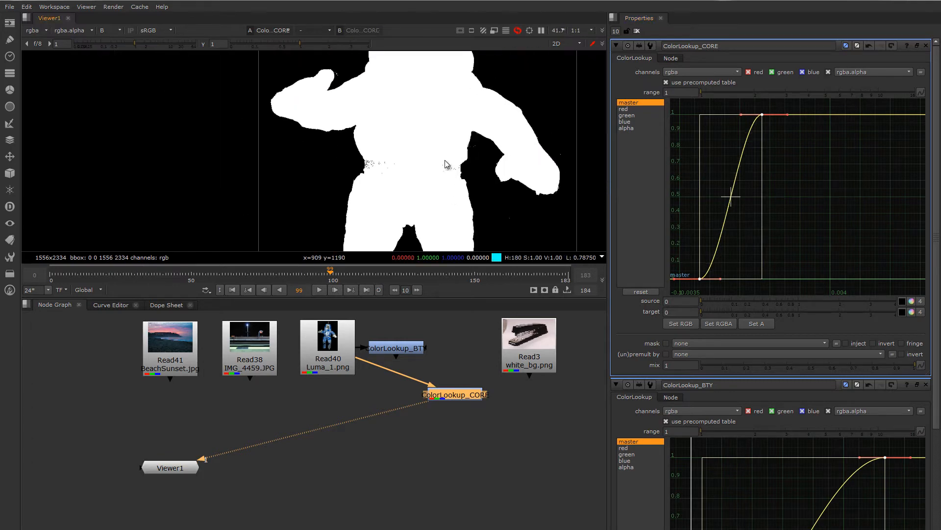
{"action": "middle_click_drag", "start_coordinate": [446, 160], "coordinate": [449, 129]}
{"action": "middle_click_drag", "start_coordinate": [447, 243], "coordinate": [453, 140]}
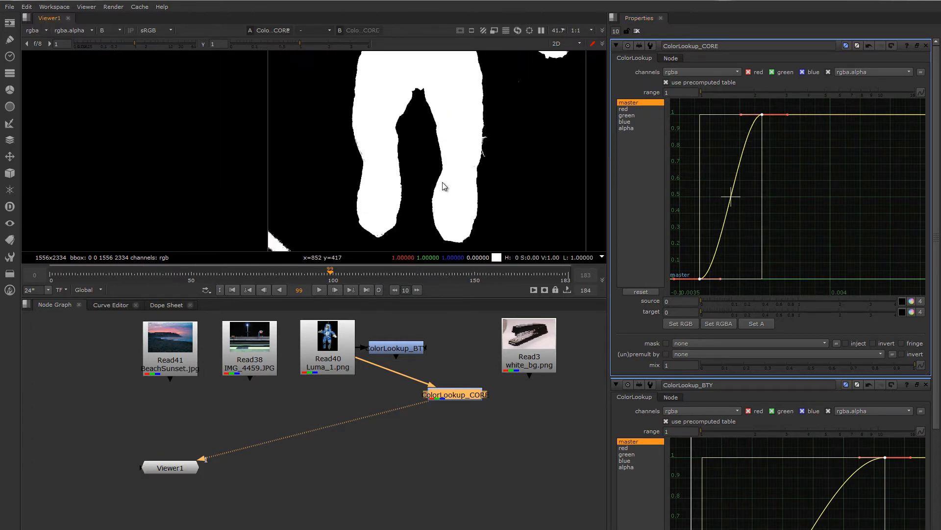
{"action": "scroll", "coordinate": [444, 186], "scroll_direction": "up", "scroll_amount": 3}
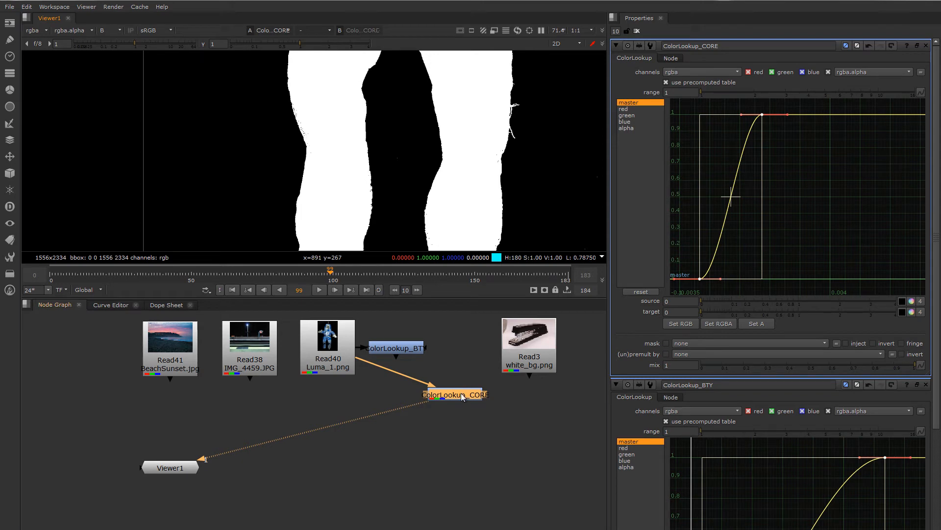
Add a Shuffle node after ColorLookup_CORE and route the blue channel into alpha.
{"action": "left_click_drag", "start_coordinate": [463, 396], "coordinate": [464, 386]}
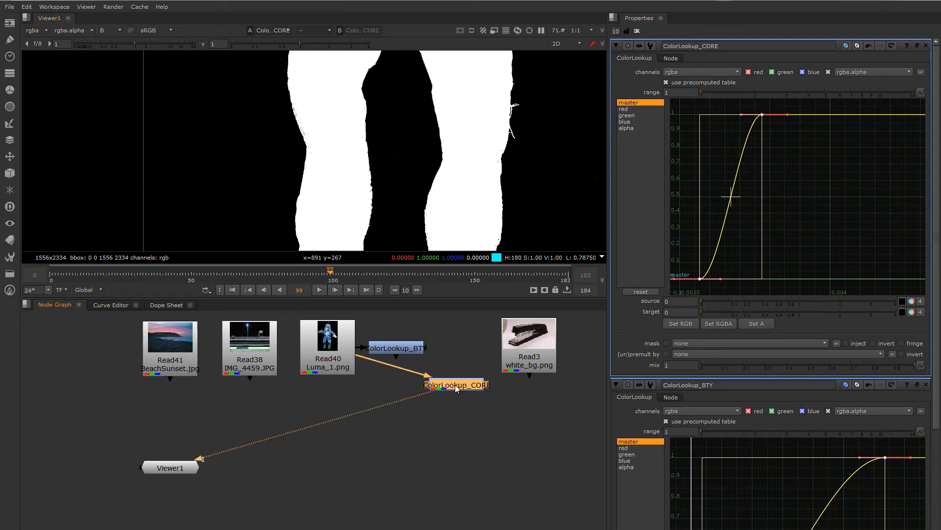
{"action": "key", "text": "Tab"}
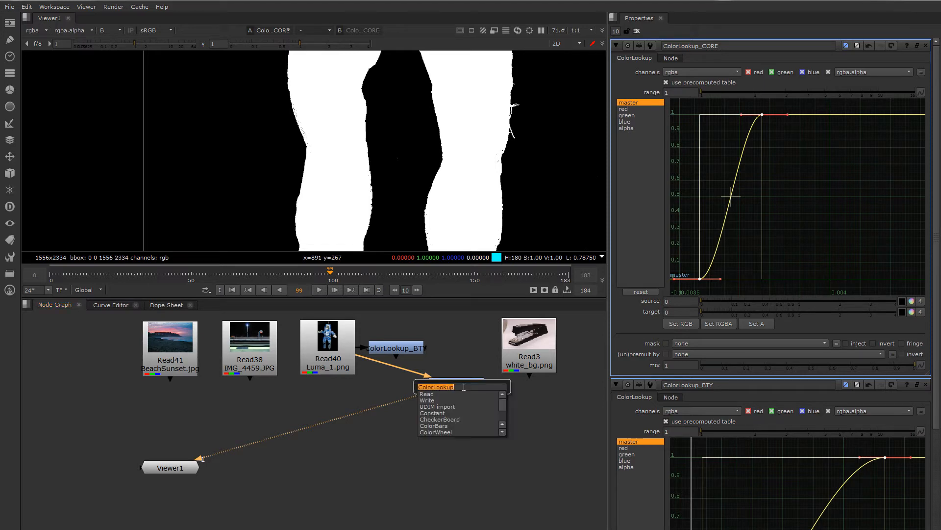
{"action": "type", "text": "sh"}
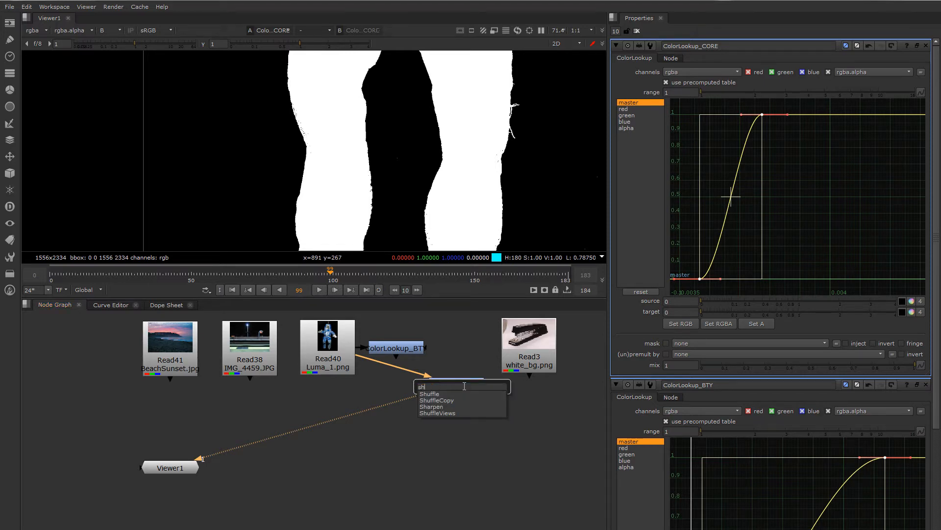
{"action": "key", "text": "Return"}
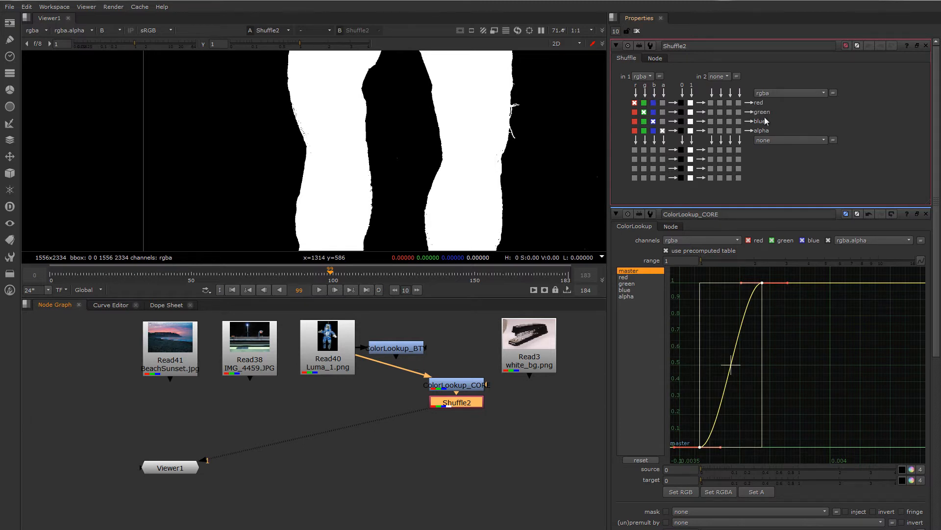
{"action": "left_click", "coordinate": [653, 131]}
{"action": "middle_click_drag", "start_coordinate": [524, 141], "coordinate": [505, 182]}
{"action": "middle_click_drag", "start_coordinate": [490, 69], "coordinate": [496, 147]}
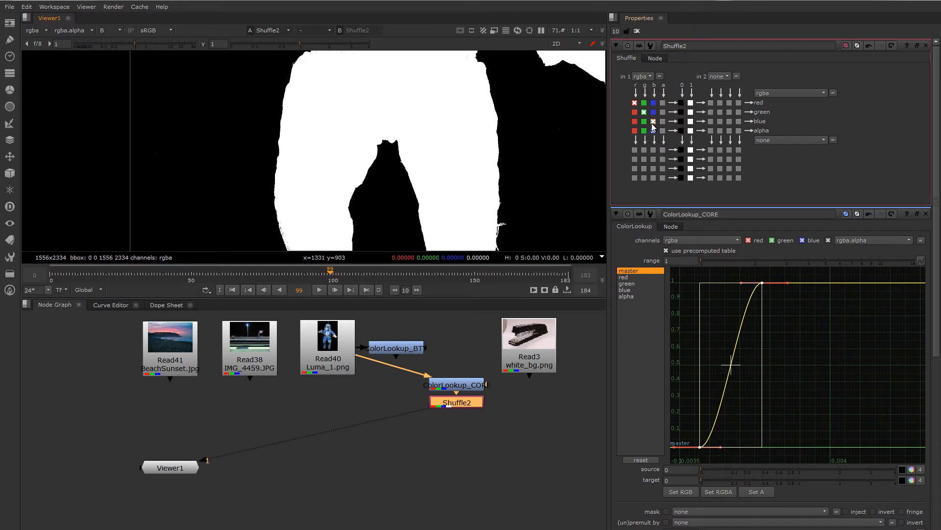
Duplicate the Shuffle2 node onto the output of ColorLookup_BTY and place the copy level with Shuffle2.
{"action": "left_click_drag", "start_coordinate": [466, 402], "coordinate": [465, 403]}
{"action": "left_click", "coordinate": [401, 351]}
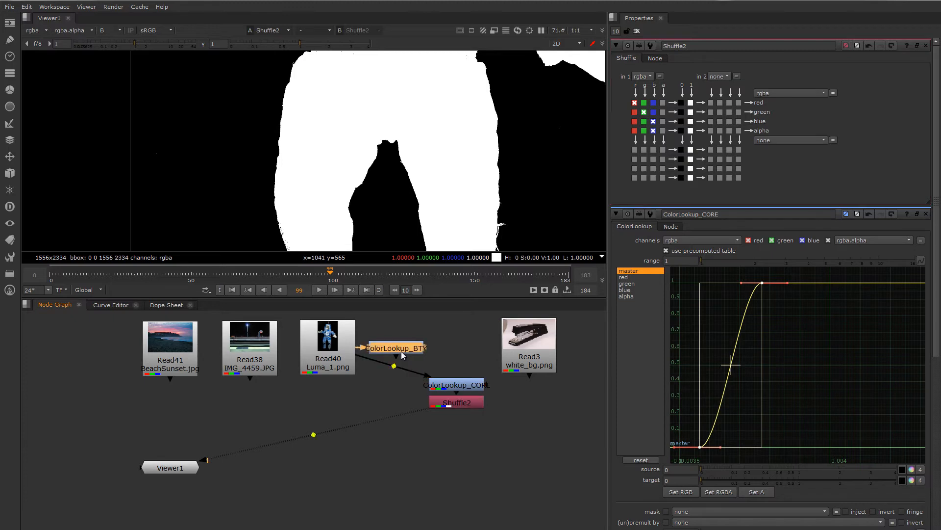
{"action": "key", "text": "ctrl+v"}
{"action": "left_click_drag", "start_coordinate": [401, 367], "coordinate": [402, 404]}
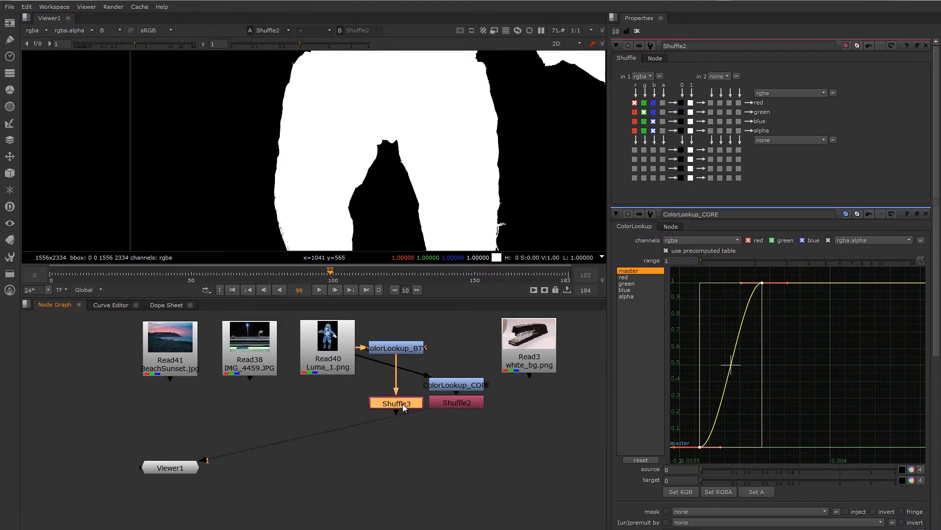
View the Shuffle2 output, close all open node properties, and examine the CORE matte around the helmet, background and body.
{"action": "left_click", "coordinate": [460, 403]}
{"action": "key", "text": "1"}
{"action": "scroll", "coordinate": [459, 160], "scroll_direction": "down", "scroll_amount": 3}
{"action": "middle_click_drag", "start_coordinate": [458, 132], "coordinate": [383, 178]}
{"action": "left_click", "coordinate": [639, 31]}
{"action": "scroll", "coordinate": [456, 119], "scroll_direction": "up", "scroll_amount": 5}
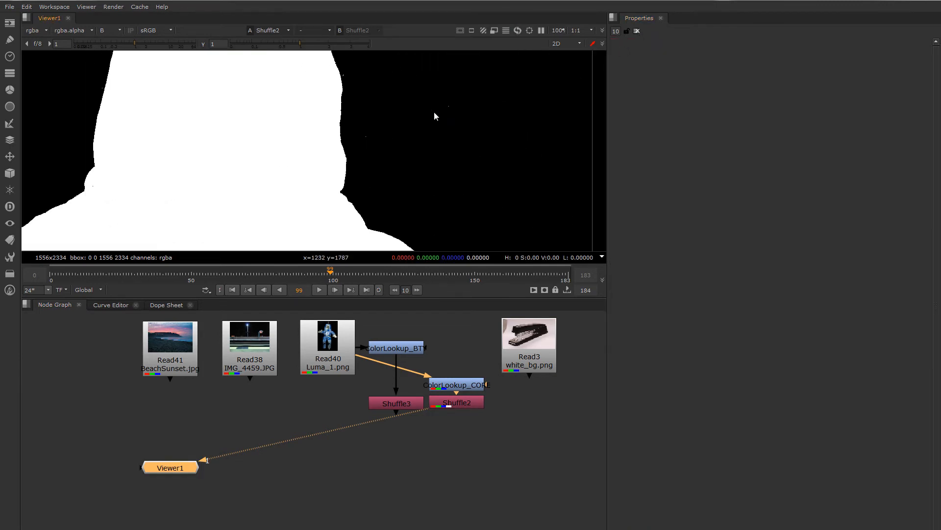
{"action": "scroll", "coordinate": [431, 123], "scroll_direction": "down", "scroll_amount": 6}
{"action": "middle_click_drag", "start_coordinate": [431, 122], "coordinate": [458, 173]}
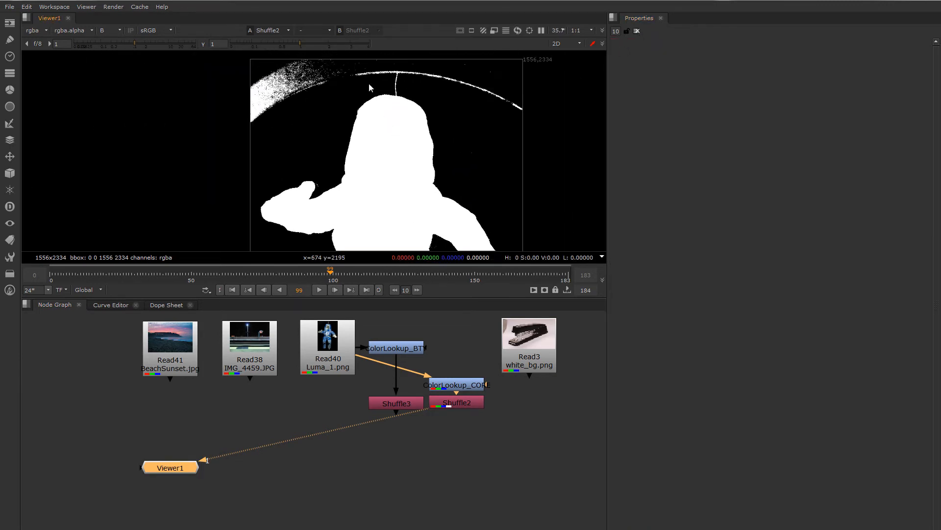
{"action": "scroll", "coordinate": [357, 90], "scroll_direction": "up", "scroll_amount": 4}
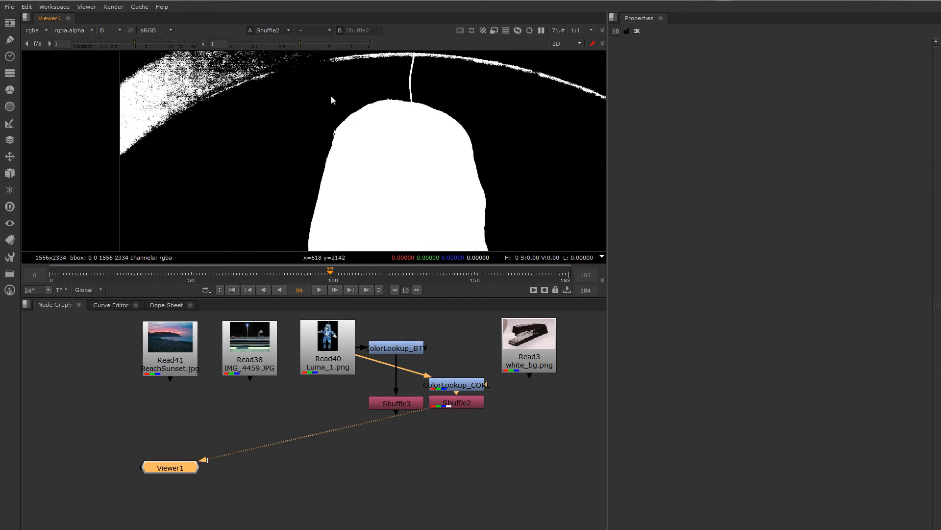
{"action": "scroll", "coordinate": [330, 97], "scroll_direction": "down", "scroll_amount": 4}
{"action": "middle_click_drag", "start_coordinate": [434, 164], "coordinate": [426, 100]}
Add a Roto node after Shuffle2 and start a Bezier outline just above the top of the helmet.
{"action": "left_click", "coordinate": [461, 403]}
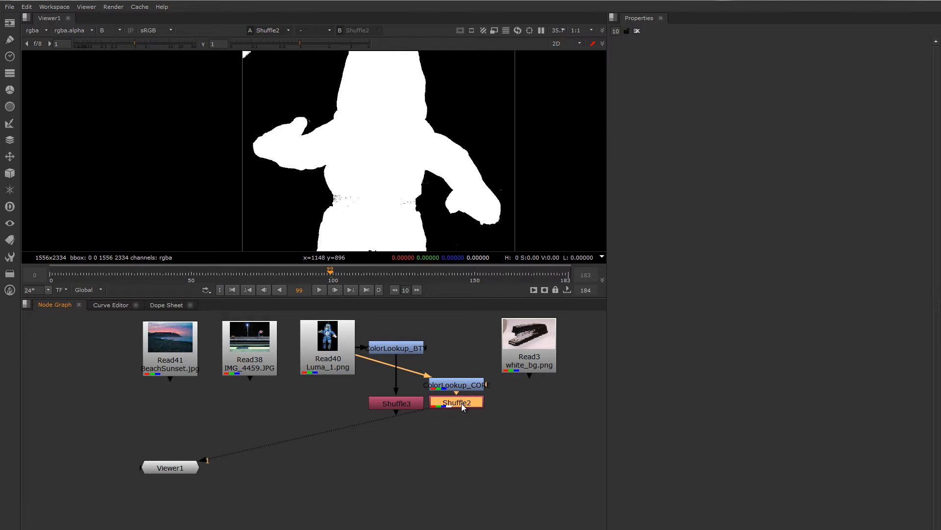
{"action": "key", "text": "o"}
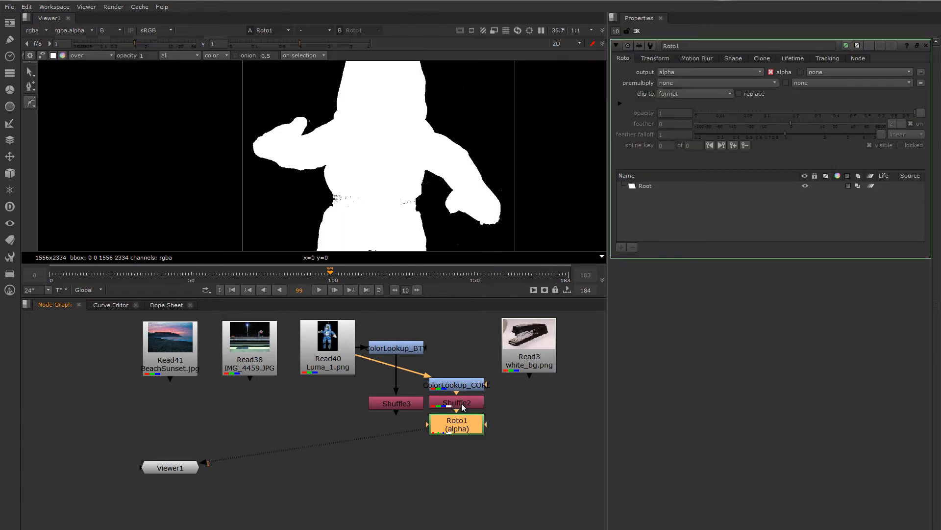
{"action": "scroll", "coordinate": [439, 152], "scroll_direction": "down", "scroll_amount": 3}
{"action": "scroll", "coordinate": [440, 152], "scroll_direction": "down", "scroll_amount": 1}
{"action": "middle_click_drag", "start_coordinate": [440, 152], "coordinate": [387, 141]}
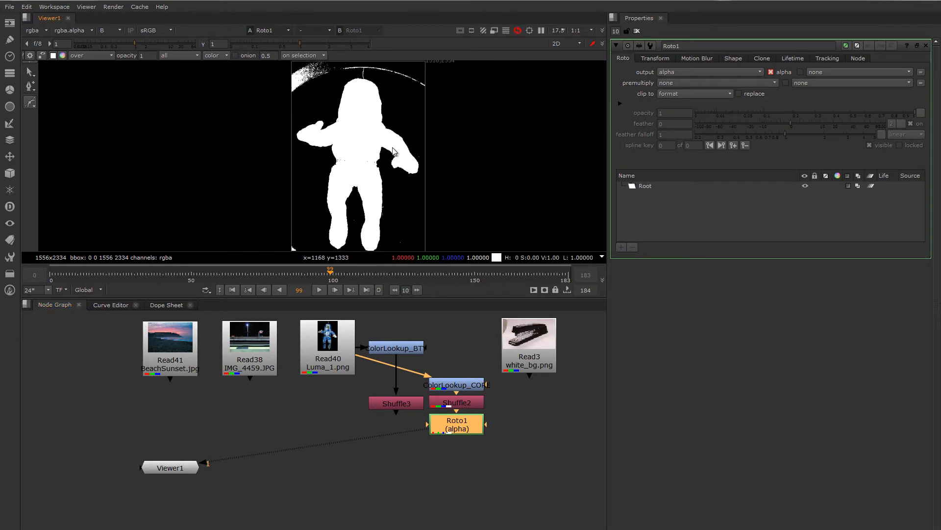
{"action": "scroll", "coordinate": [368, 98], "scroll_direction": "up", "scroll_amount": 8}
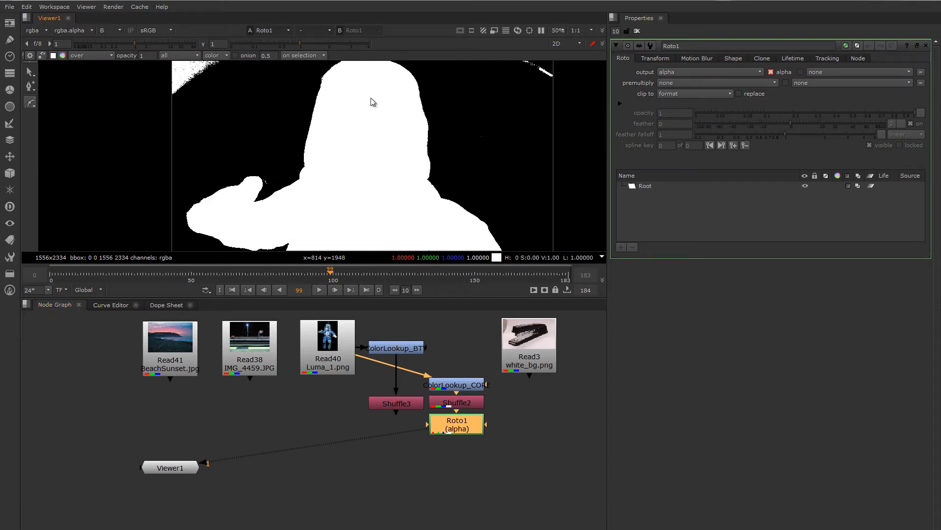
{"action": "left_click", "coordinate": [355, 157]}
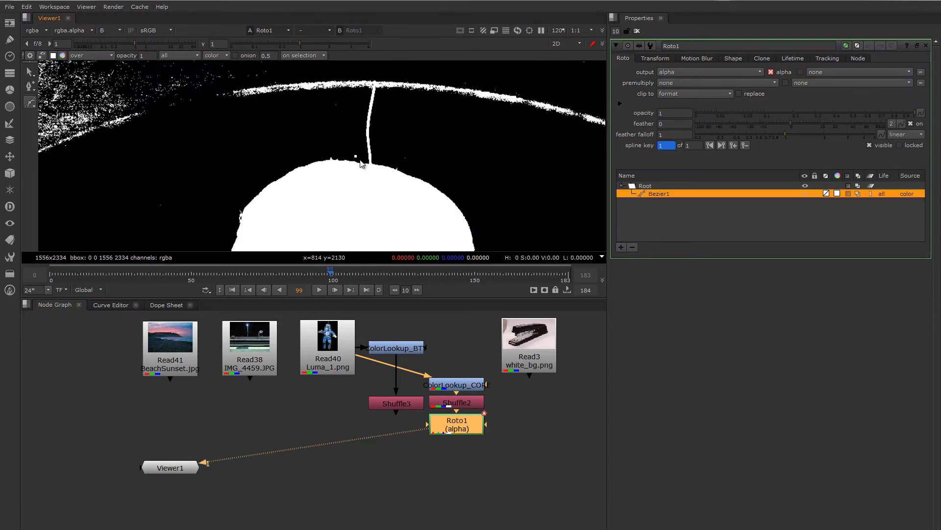
{"action": "left_click", "coordinate": [368, 163]}
Continue the Bezier outline down the image-right side of the helmet and onto the shoulder, just outside the matte edge.
{"action": "scroll", "coordinate": [345, 92], "scroll_direction": "down", "scroll_amount": 3}
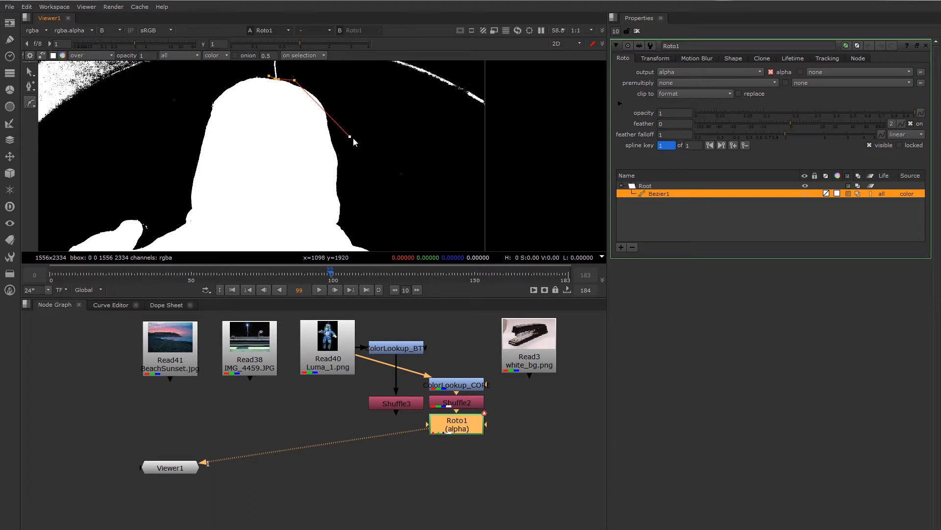
{"action": "left_click_drag", "start_coordinate": [333, 93], "coordinate": [340, 116]}
{"action": "left_click_drag", "start_coordinate": [351, 189], "coordinate": [352, 195]}
{"action": "left_click_drag", "start_coordinate": [352, 226], "coordinate": [357, 233]}
{"action": "middle_click_drag", "start_coordinate": [352, 199], "coordinate": [300, 96]}
{"action": "left_click_drag", "start_coordinate": [332, 147], "coordinate": [337, 150]}
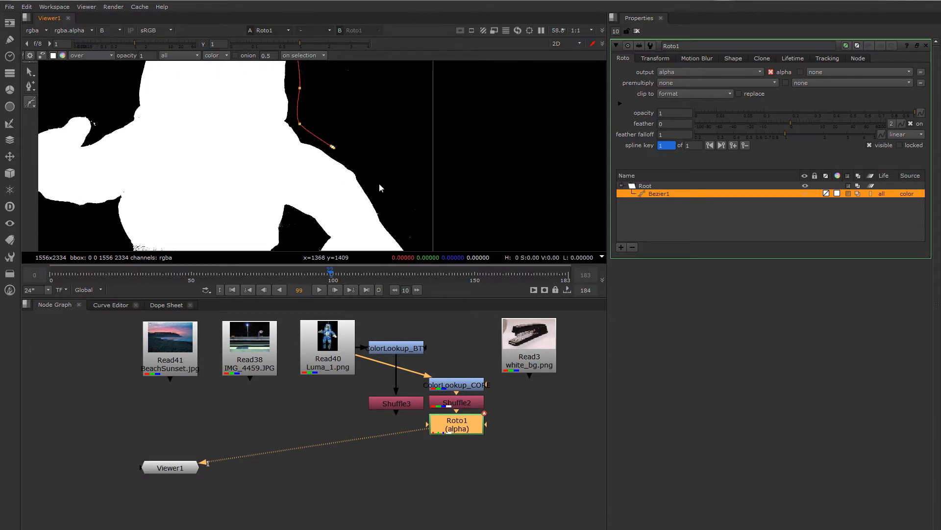
Trace the Bezier outline down the outside of the image-right arm, around the hand and back up to the armpit.
{"action": "left_click_drag", "start_coordinate": [379, 189], "coordinate": [380, 192]}
{"action": "middle_click_drag", "start_coordinate": [392, 219], "coordinate": [358, 121]}
{"action": "left_click_drag", "start_coordinate": [376, 149], "coordinate": [381, 163]}
{"action": "left_click", "coordinate": [378, 191]}
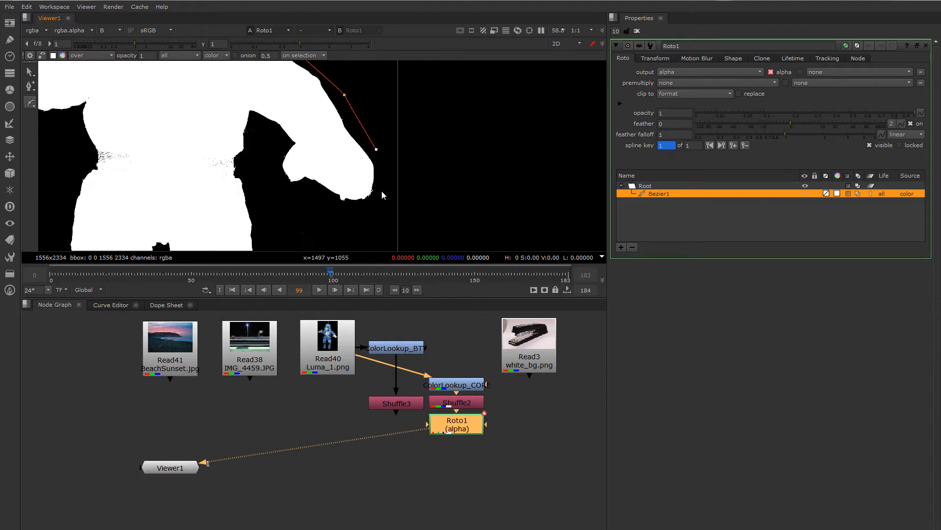
{"action": "left_click", "coordinate": [353, 204]}
{"action": "left_click", "coordinate": [311, 188]}
{"action": "left_click", "coordinate": [292, 188]}
{"action": "left_click", "coordinate": [272, 165]}
{"action": "left_click", "coordinate": [274, 141]}
{"action": "left_click", "coordinate": [267, 126]}
{"action": "left_click", "coordinate": [250, 120]}
Extend the Bezier outline from the armpit down the image-right side of the torso, past the belt to the hip and thigh.
{"action": "left_click", "coordinate": [249, 142]}
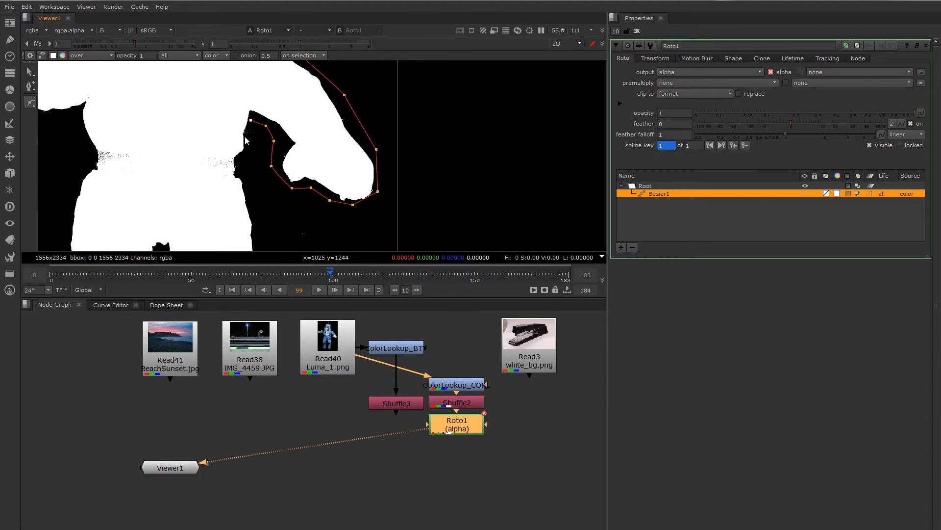
{"action": "left_click", "coordinate": [245, 167]}
{"action": "left_click", "coordinate": [252, 190]}
{"action": "middle_click_drag", "start_coordinate": [254, 193], "coordinate": [269, 81]}
{"action": "left_click", "coordinate": [279, 189]}
Carry the Bezier outline down the outside of the image-right leg, around the stray threads, to below the foot.
{"action": "middle_click_drag", "start_coordinate": [278, 207], "coordinate": [313, 143]}
{"action": "left_click", "coordinate": [314, 142]}
{"action": "left_click", "coordinate": [312, 174]}
{"action": "left_click", "coordinate": [304, 177]}
{"action": "left_click", "coordinate": [302, 195]}
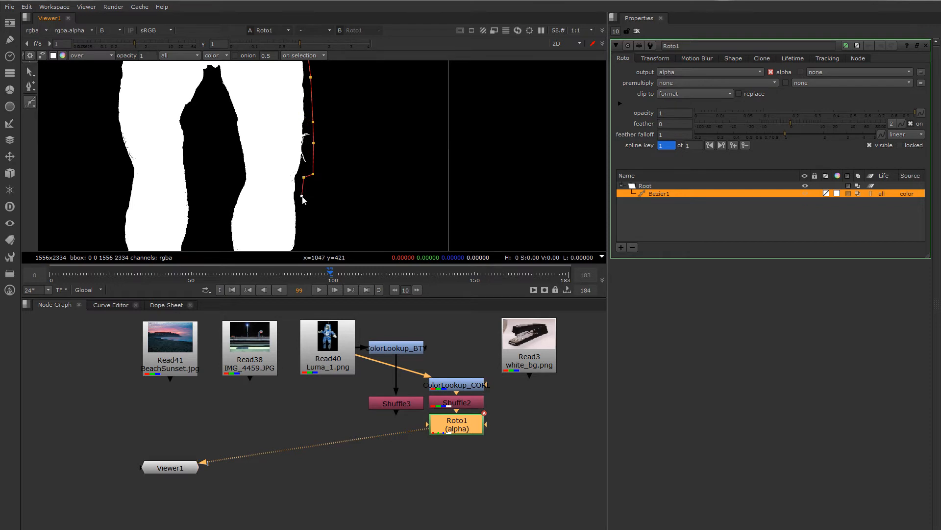
{"action": "middle_click_drag", "start_coordinate": [305, 232], "coordinate": [348, 150]}
{"action": "left_click", "coordinate": [347, 151]}
{"action": "left_click", "coordinate": [341, 187]}
{"action": "left_click", "coordinate": [333, 210]}
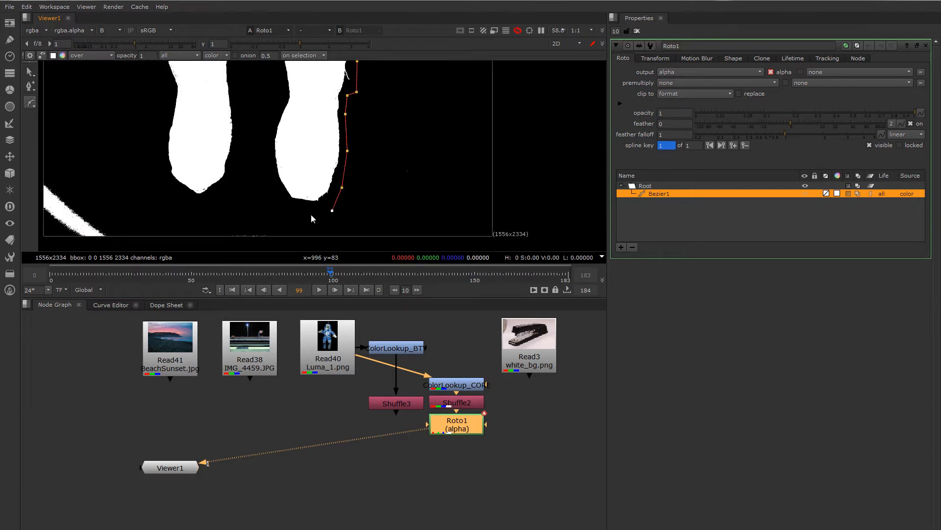
Trace the Bezier outline up between the legs, down the inside of the image-left leg and around its foot.
{"action": "middle_click_drag", "start_coordinate": [256, 83], "coordinate": [267, 147]}
{"action": "left_click", "coordinate": [267, 136]}
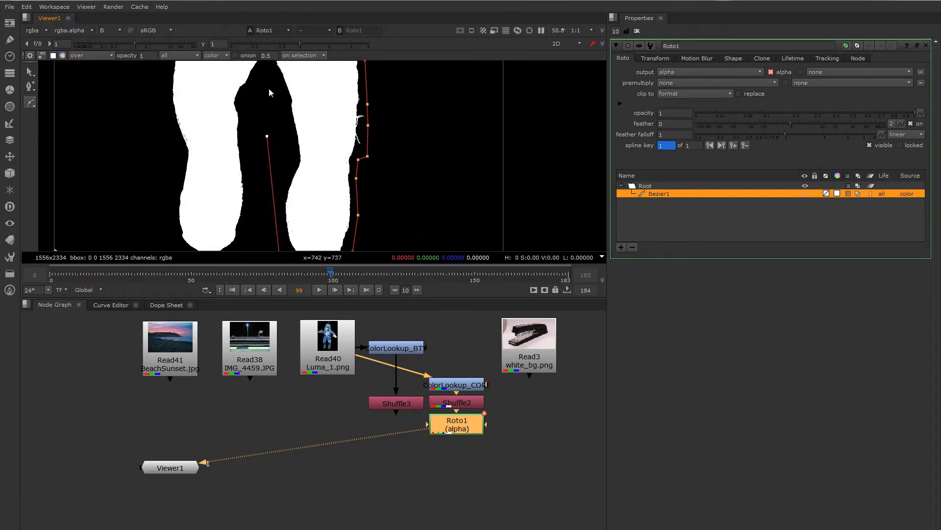
{"action": "left_click", "coordinate": [250, 161]}
{"action": "middle_click_drag", "start_coordinate": [254, 231], "coordinate": [320, 139]}
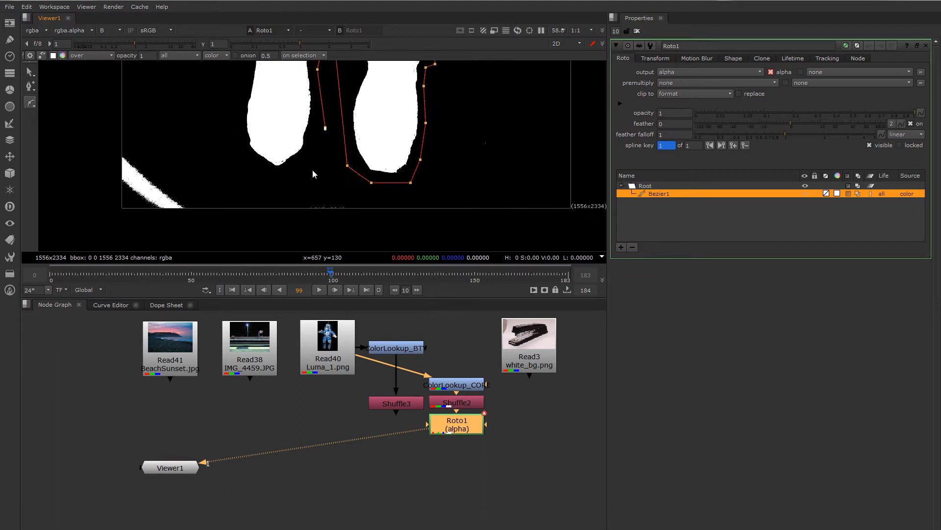
{"action": "left_click", "coordinate": [313, 170]}
{"action": "left_click", "coordinate": [263, 183]}
{"action": "left_click", "coordinate": [223, 138]}
Carry the Bezier outline up the outside of the image-left leg, past the thigh and hip to the waist.
{"action": "middle_click_drag", "start_coordinate": [241, 97], "coordinate": [234, 181]}
{"action": "left_click", "coordinate": [231, 149]}
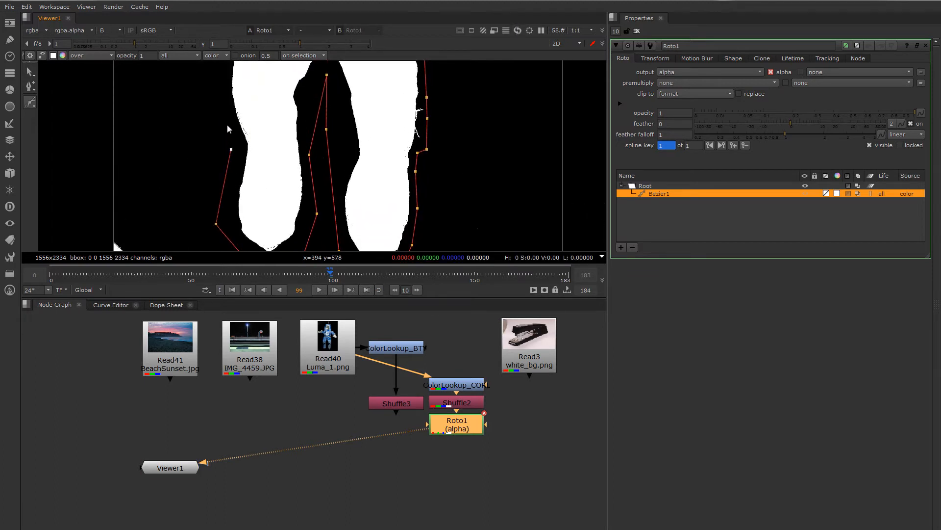
{"action": "middle_click_drag", "start_coordinate": [217, 80], "coordinate": [222, 183]}
{"action": "left_click", "coordinate": [221, 154]}
{"action": "left_click", "coordinate": [237, 94]}
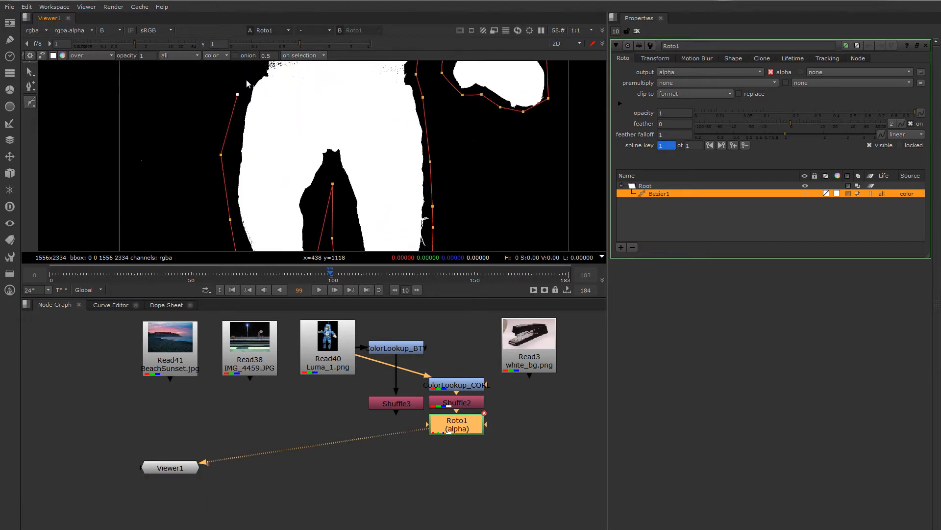
{"action": "middle_click_drag", "start_coordinate": [249, 79], "coordinate": [334, 221]}
{"action": "left_click", "coordinate": [237, 133]}
{"action": "left_click", "coordinate": [239, 114]}
Trace the Bezier outline from the image-left armpit under the arm, around the hand and thumb to the notch before the shoulder.
{"action": "left_click", "coordinate": [228, 86]}
{"action": "left_click", "coordinate": [188, 89]}
{"action": "left_click", "coordinate": [238, 164]}
{"action": "left_click", "coordinate": [208, 142]}
{"action": "left_click", "coordinate": [202, 113]}
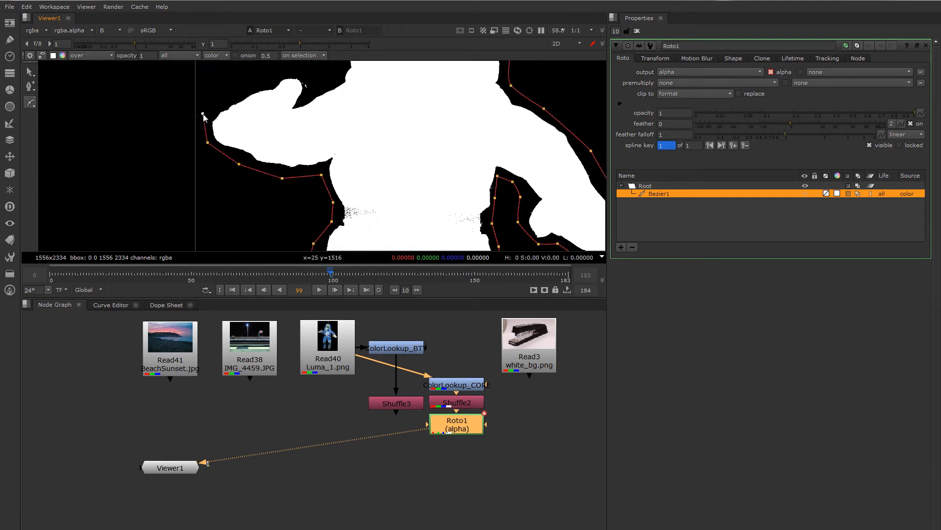
{"action": "left_click", "coordinate": [239, 86]}
{"action": "left_click", "coordinate": [282, 66]}
{"action": "scroll", "coordinate": [309, 85], "scroll_direction": "up", "scroll_amount": 3}
{"action": "middle_click_drag", "start_coordinate": [309, 85], "coordinate": [263, 135]}
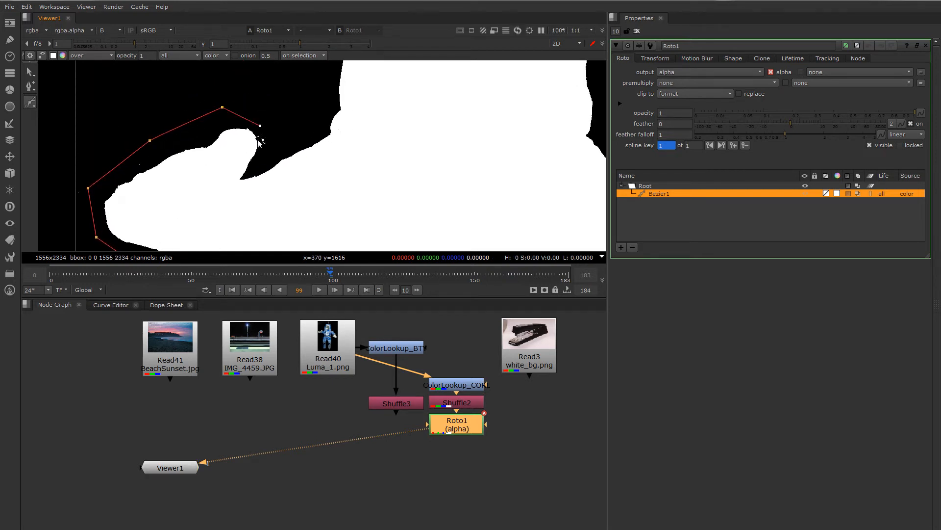
{"action": "left_click", "coordinate": [258, 140]}
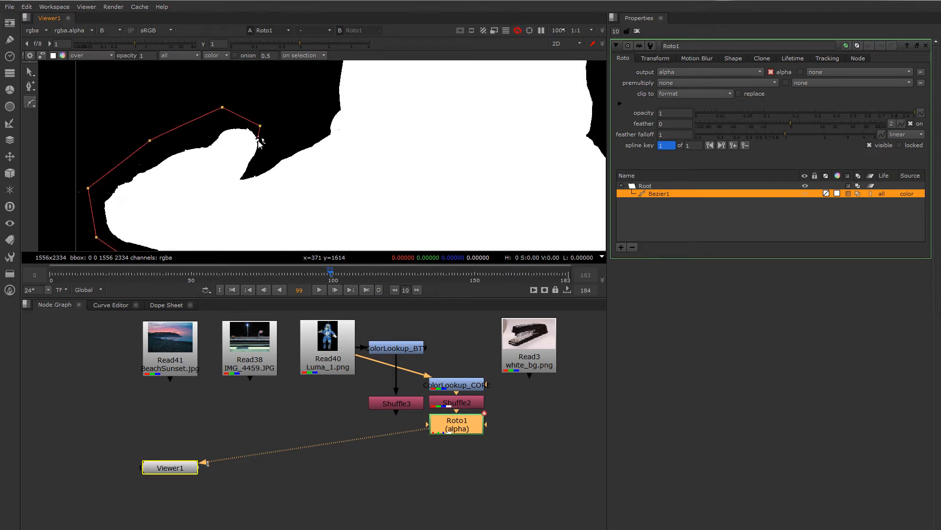
{"action": "left_click", "coordinate": [292, 143]}
Continue the Bezier outline up the image-left side of the head and over the helmet, closing it at its starting point.
{"action": "middle_click_drag", "start_coordinate": [308, 132], "coordinate": [263, 218]}
{"action": "left_click", "coordinate": [292, 142]}
{"action": "left_click", "coordinate": [279, 121]}
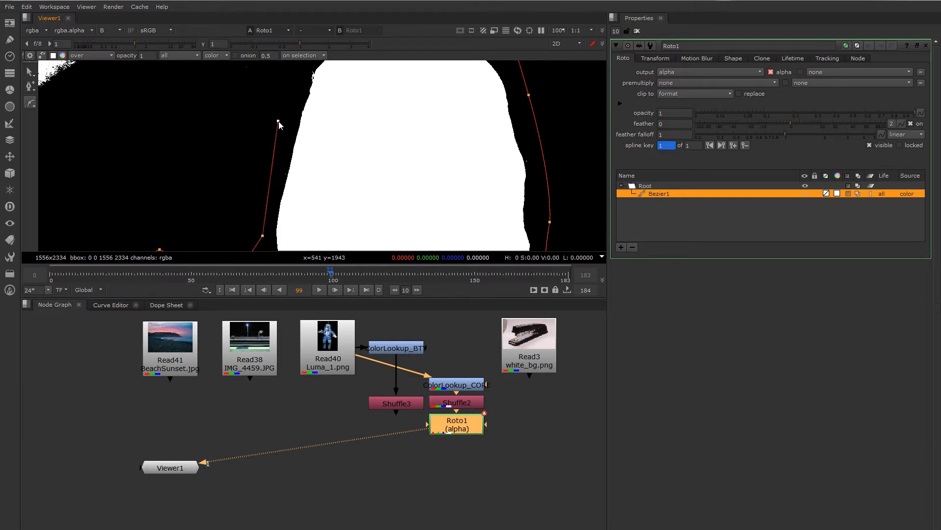
{"action": "middle_click_drag", "start_coordinate": [279, 125], "coordinate": [233, 203]}
{"action": "left_click", "coordinate": [262, 135]}
{"action": "left_click", "coordinate": [300, 92]}
{"action": "left_click", "coordinate": [341, 86]}
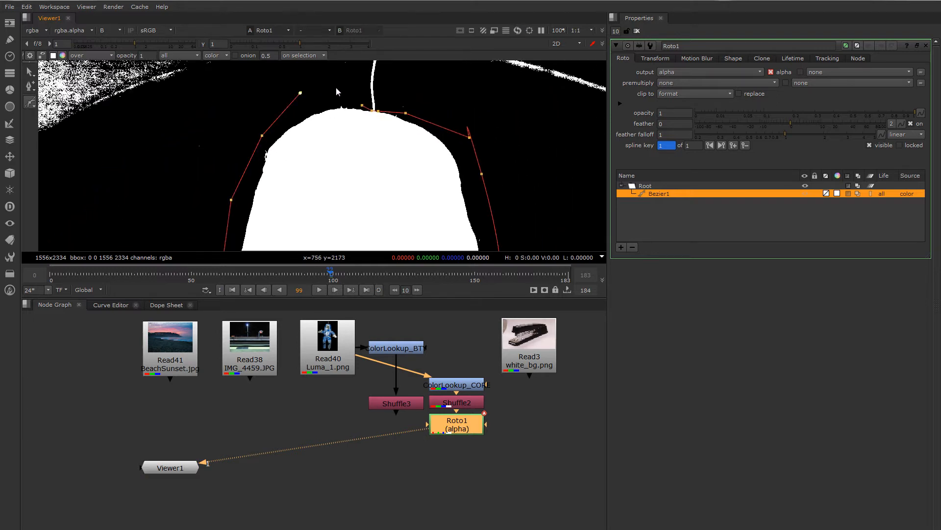
{"action": "left_click", "coordinate": [362, 106]}
{"action": "scroll", "coordinate": [367, 118], "scroll_direction": "up", "scroll_amount": 2}
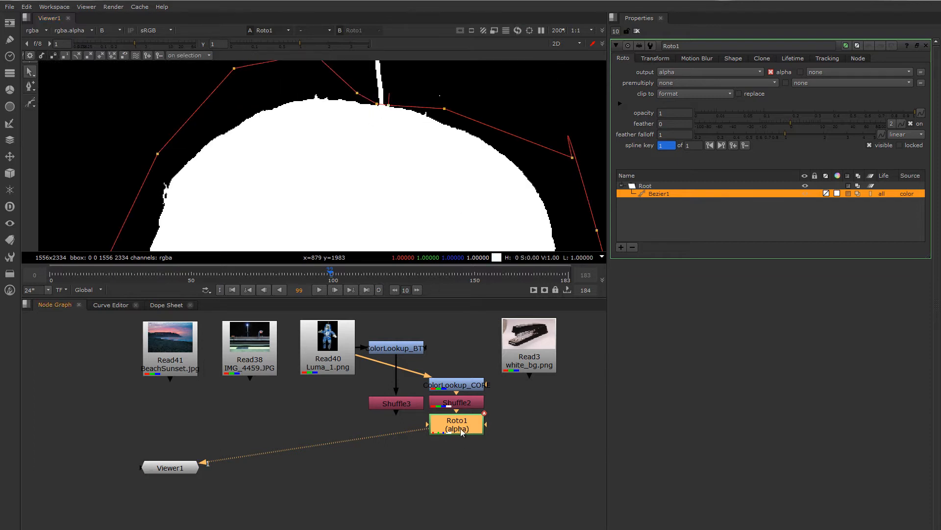
Display the alpha of Roto1 in the viewer and invert the Bezier1 shape.
{"action": "key", "text": "1"}
{"action": "scroll", "coordinate": [428, 199], "scroll_direction": "down", "scroll_amount": 2}
{"action": "middle_click_drag", "start_coordinate": [427, 199], "coordinate": [397, 145]}
{"action": "key", "text": "a"}
{"action": "scroll", "coordinate": [372, 168], "scroll_direction": "up", "scroll_amount": 1}
{"action": "scroll", "coordinate": [369, 168], "scroll_direction": "down", "scroll_amount": 5}
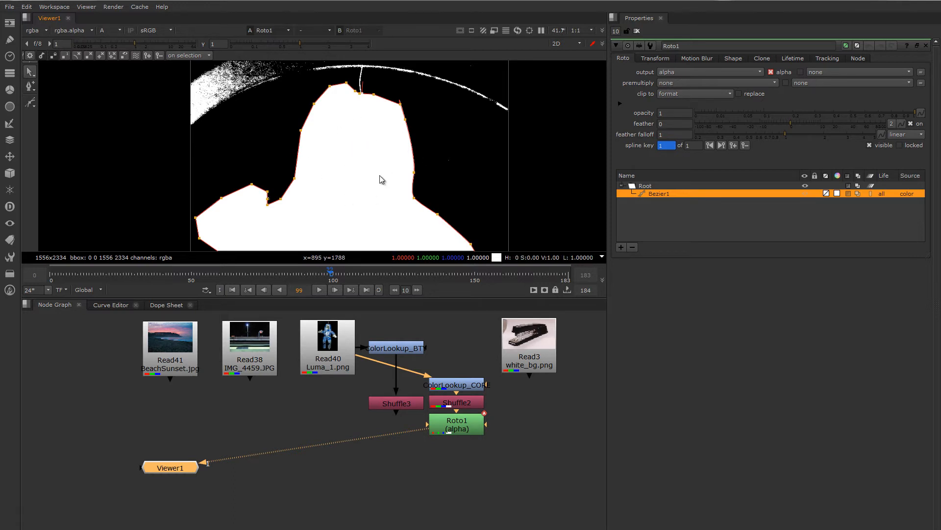
{"action": "left_click", "coordinate": [848, 194]}
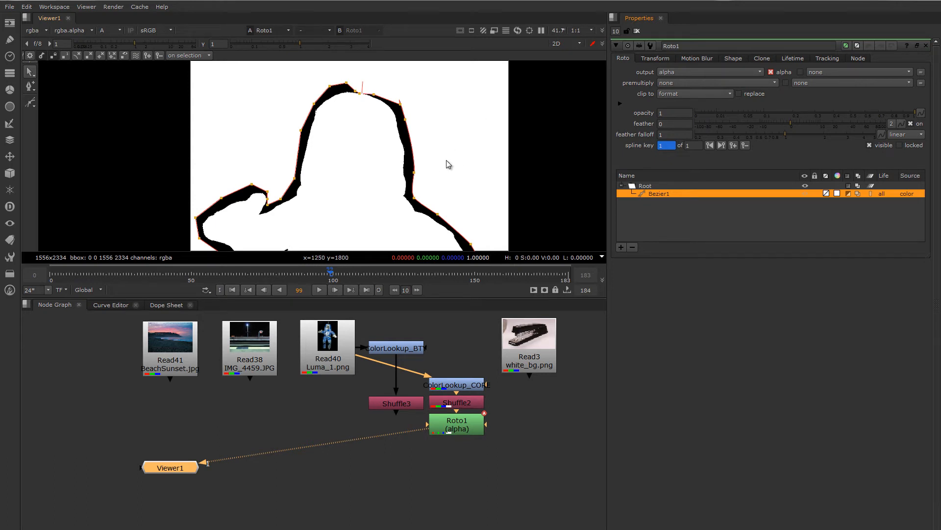
{"action": "scroll", "coordinate": [445, 170], "scroll_direction": "down", "scroll_amount": 2}
{"action": "middle_click_drag", "start_coordinate": [448, 190], "coordinate": [449, 132]}
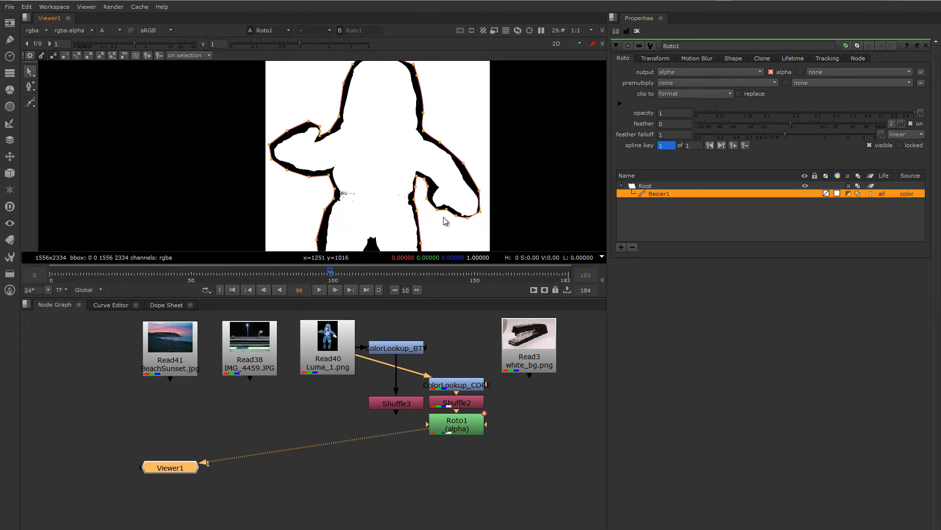
{"action": "middle_click_drag", "start_coordinate": [445, 221], "coordinate": [456, 170]}
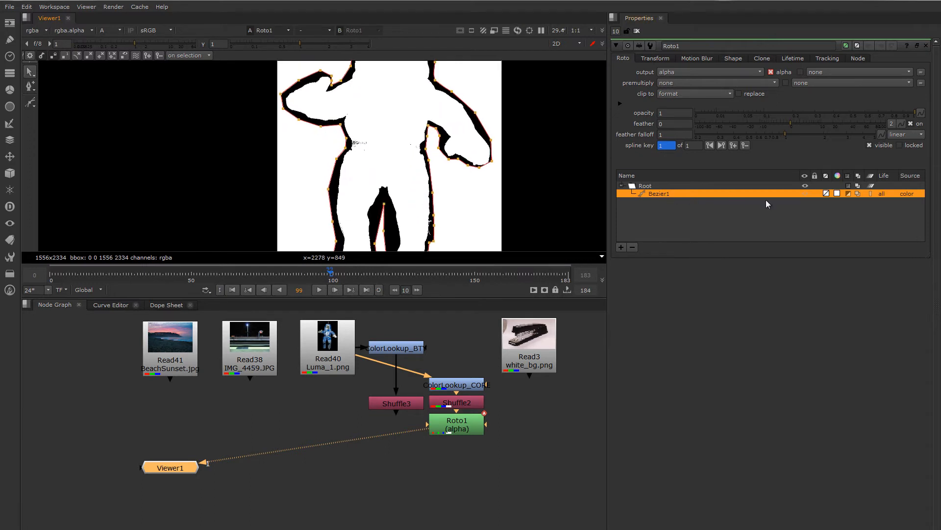
Set Bezier1's colour to black with an alpha of 0 and close the Roto1 properties.
{"action": "left_click", "coordinate": [837, 194]}
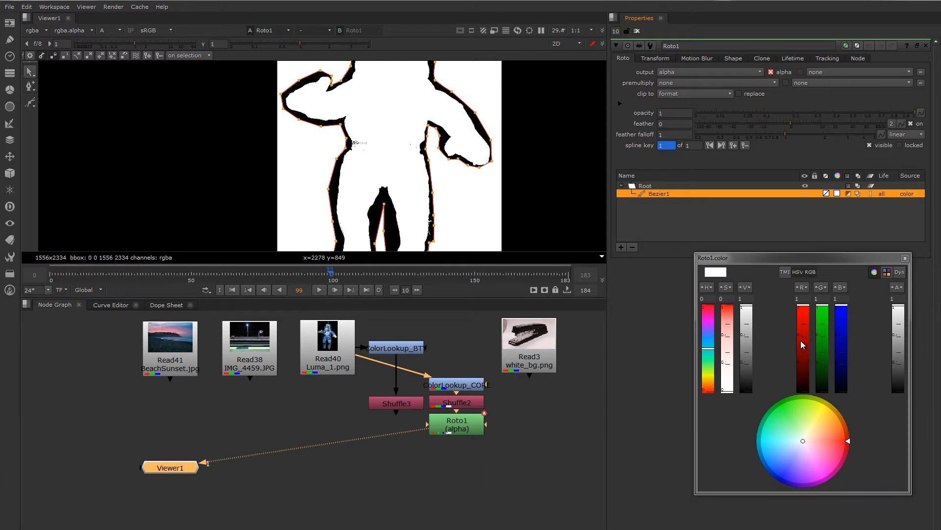
{"action": "left_click_drag", "start_coordinate": [748, 316], "coordinate": [747, 440]}
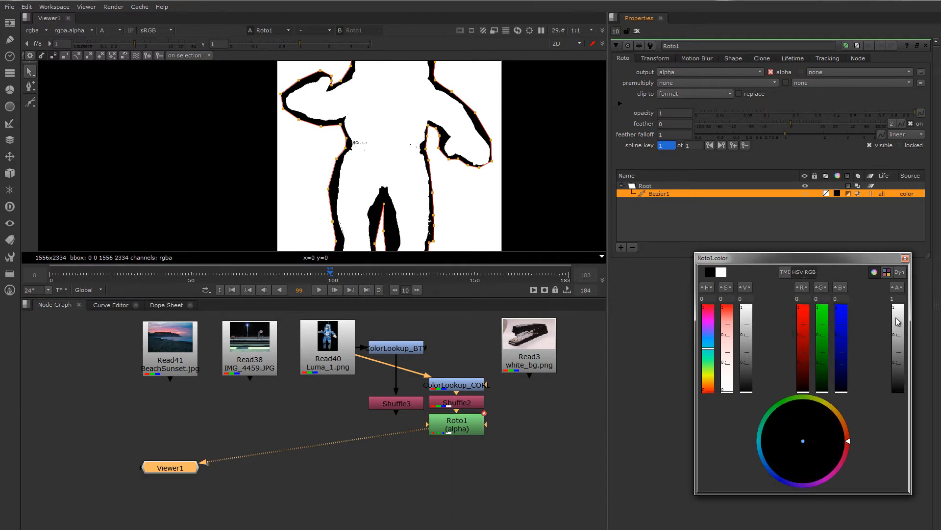
{"action": "left_click_drag", "start_coordinate": [899, 321], "coordinate": [912, 438]}
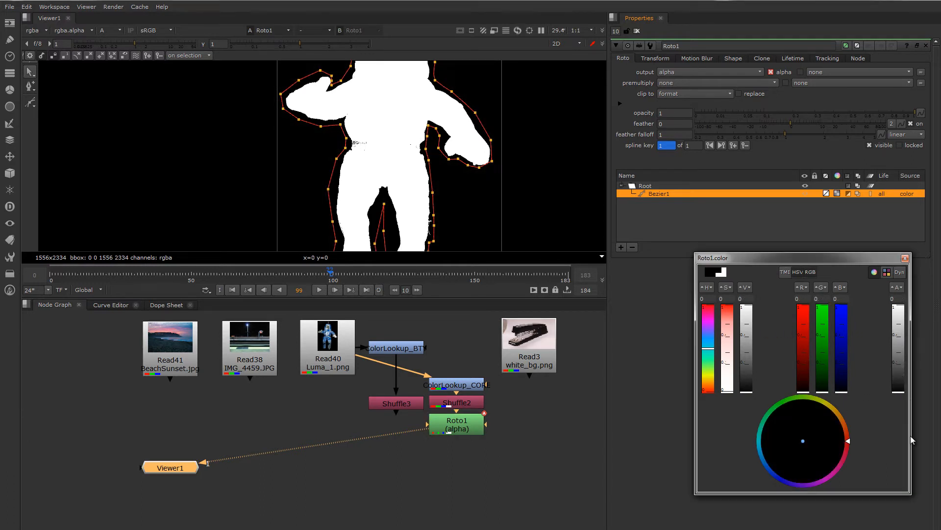
{"action": "left_click", "coordinate": [905, 258]}
{"action": "scroll", "coordinate": [381, 145], "scroll_direction": "down", "scroll_amount": 3}
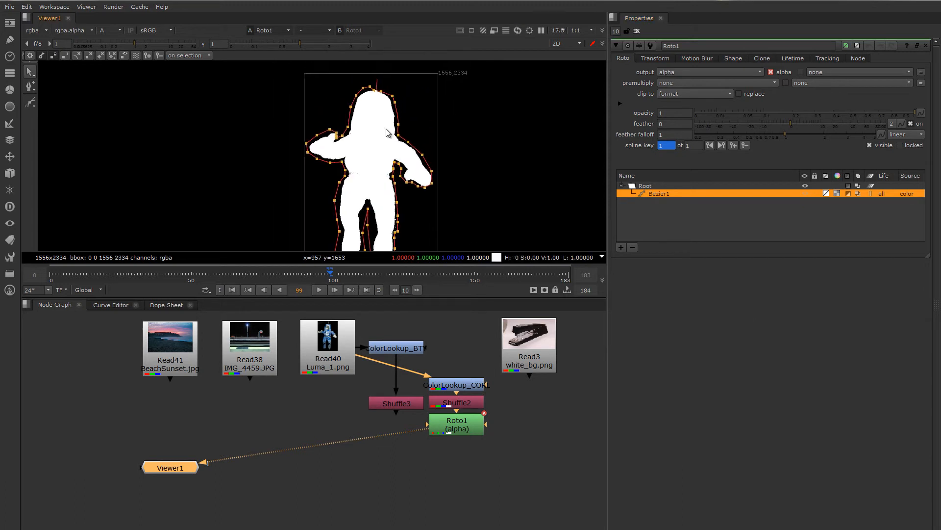
{"action": "middle_click_drag", "start_coordinate": [367, 92], "coordinate": [369, 159]}
{"action": "scroll", "coordinate": [380, 155], "scroll_direction": "up", "scroll_amount": 10}
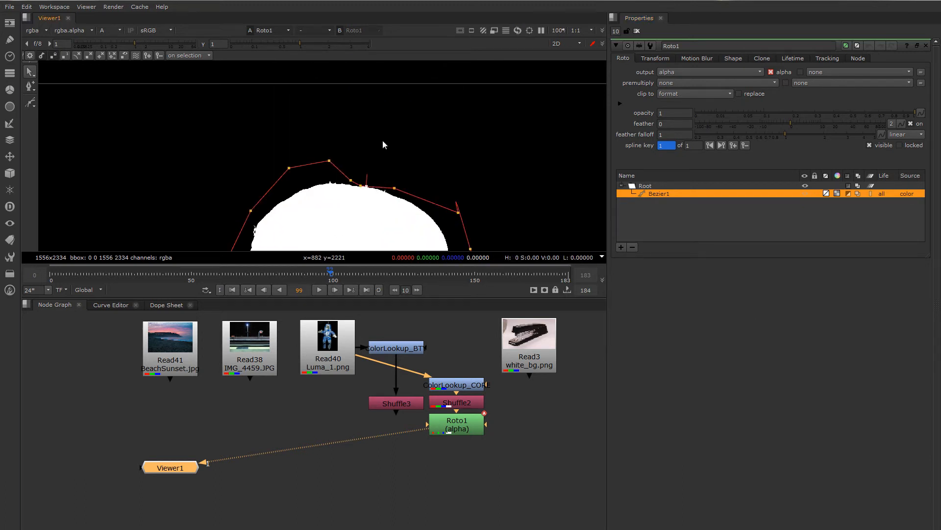
{"action": "scroll", "coordinate": [390, 162], "scroll_direction": "down", "scroll_amount": 8}
{"action": "scroll", "coordinate": [400, 108], "scroll_direction": "up", "scroll_amount": 5}
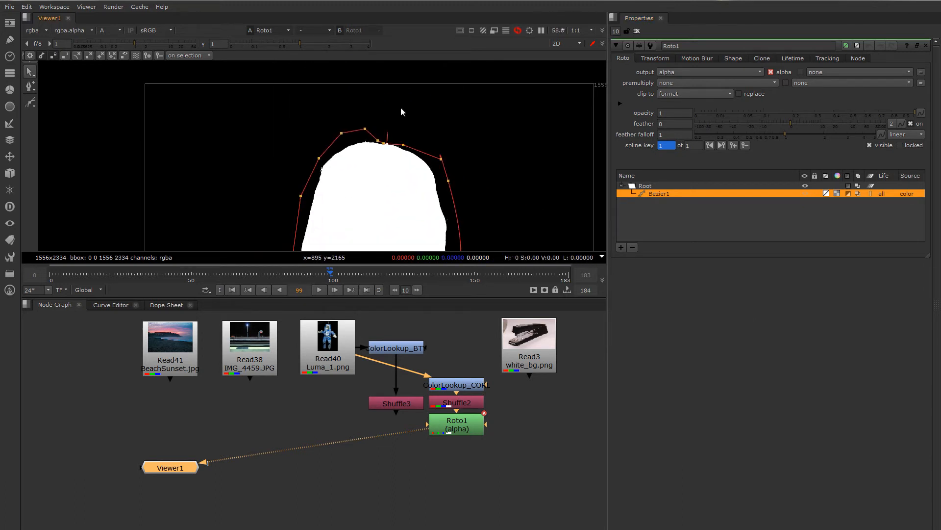
{"action": "left_click", "coordinate": [637, 31]}
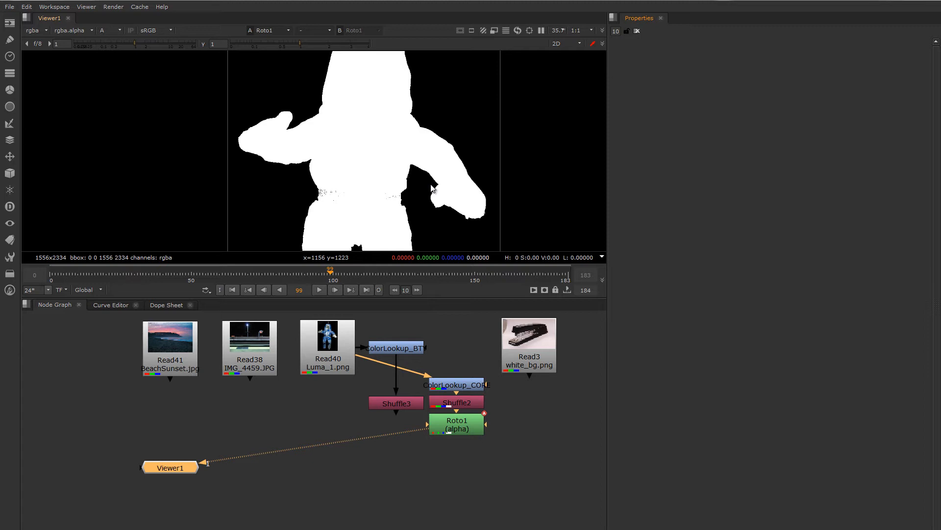
Examine the CORE matte around the belt, head and arms for holes and stray specks.
{"action": "scroll", "coordinate": [357, 192], "scroll_direction": "up", "scroll_amount": 5}
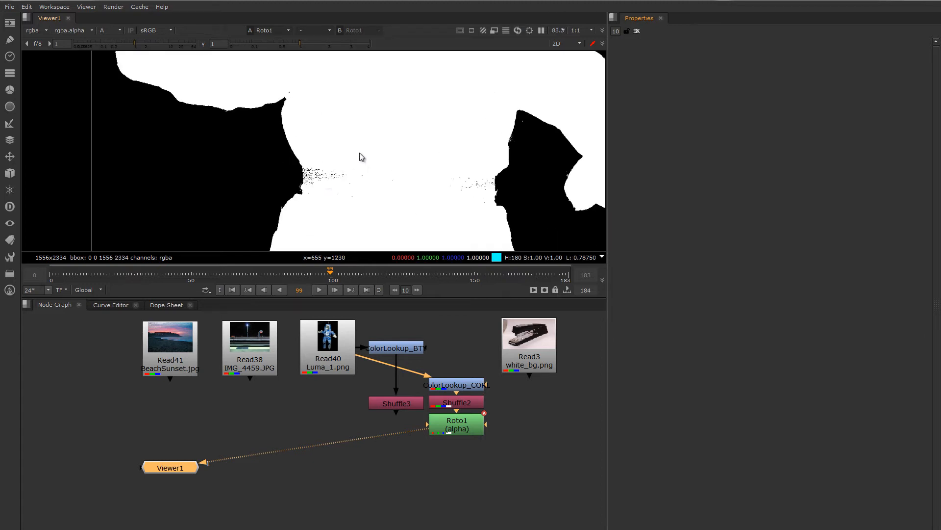
{"action": "mouse_move", "coordinate": [365, 138]}
{"action": "middle_mouse_down"}
{"action": "mouse_move", "coordinate": [383, 181]}
{"action": "mouse_move", "coordinate": [369, 207]}
{"action": "middle_mouse_up"}
{"action": "middle_click_drag", "start_coordinate": [452, 160], "coordinate": [410, 191]}
{"action": "middle_click_drag", "start_coordinate": [431, 166], "coordinate": [420, 207]}
{"action": "middle_click_drag", "start_coordinate": [471, 110], "coordinate": [449, 169]}
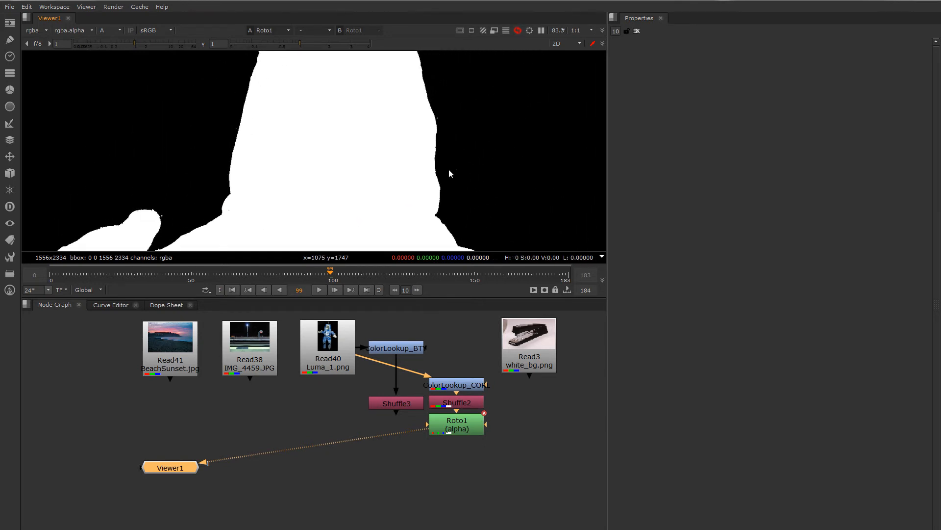
{"action": "scroll", "coordinate": [441, 140], "scroll_direction": "up", "scroll_amount": 5}
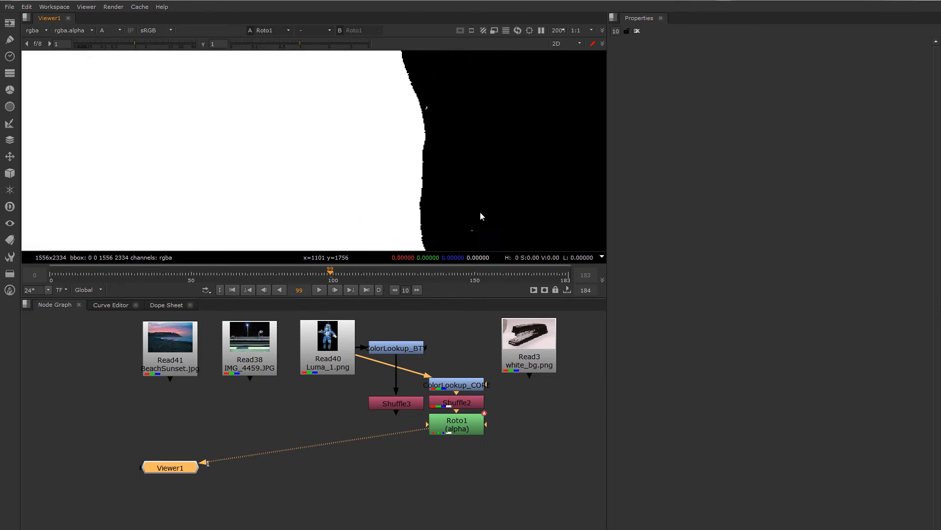
{"action": "middle_click_drag", "start_coordinate": [480, 213], "coordinate": [460, 166]}
{"action": "scroll", "coordinate": [452, 181], "scroll_direction": "up", "scroll_amount": 3}
{"action": "scroll", "coordinate": [452, 182], "scroll_direction": "down", "scroll_amount": 2}
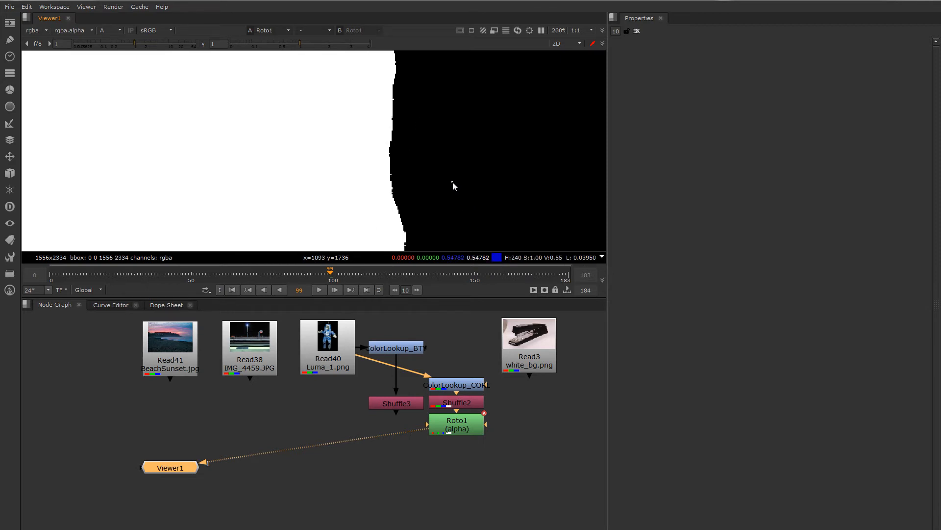
{"action": "scroll", "coordinate": [452, 181], "scroll_direction": "down", "scroll_amount": 4}
{"action": "middle_click_drag", "start_coordinate": [373, 245], "coordinate": [406, 185]}
{"action": "middle_click_drag", "start_coordinate": [431, 232], "coordinate": [387, 138]}
{"action": "scroll", "coordinate": [436, 146], "scroll_direction": "down", "scroll_amount": 1}
{"action": "scroll", "coordinate": [436, 146], "scroll_direction": "up", "scroll_amount": 5}
{"action": "scroll", "coordinate": [436, 146], "scroll_direction": "down", "scroll_amount": 4}
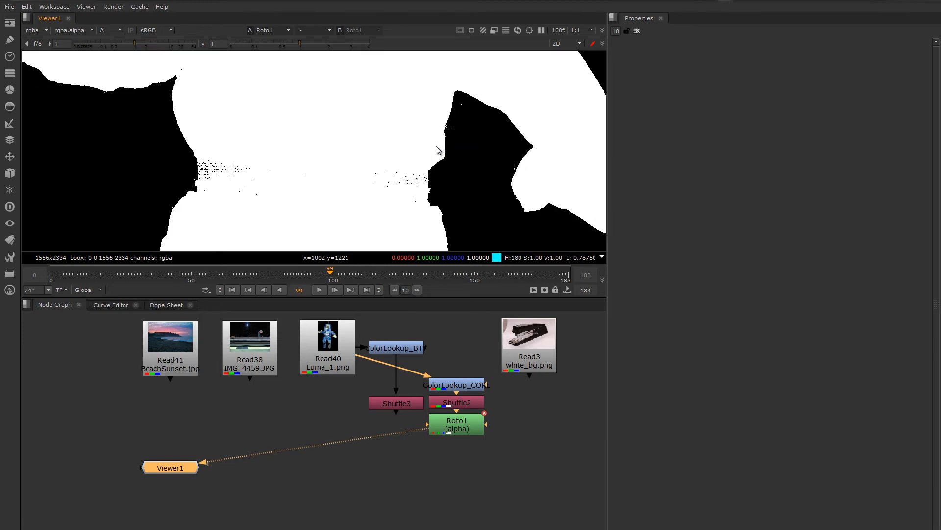
{"action": "middle_click_drag", "start_coordinate": [487, 200], "coordinate": [422, 172]}
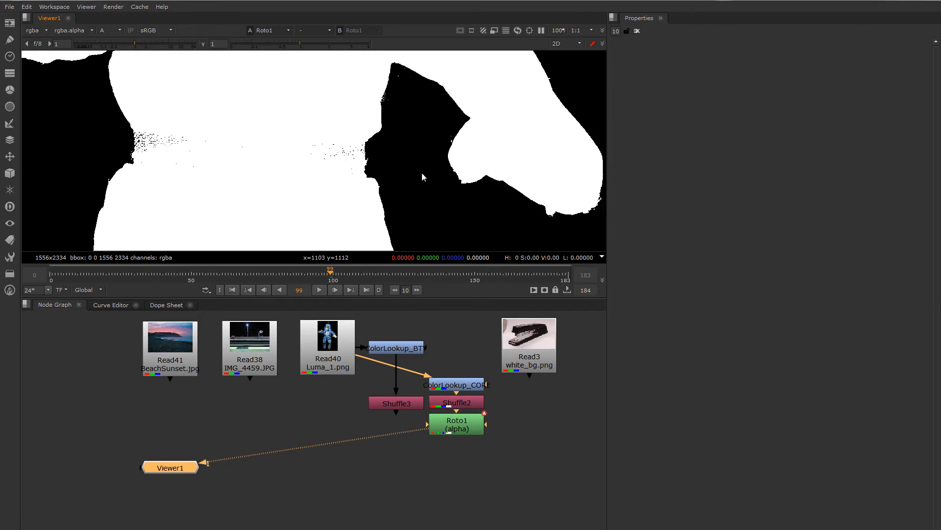
Add a Median node after Roto1 and set its channels to alpha.
{"action": "left_click", "coordinate": [460, 431]}
{"action": "key", "text": "Tab"}
{"action": "type", "text": "median"}
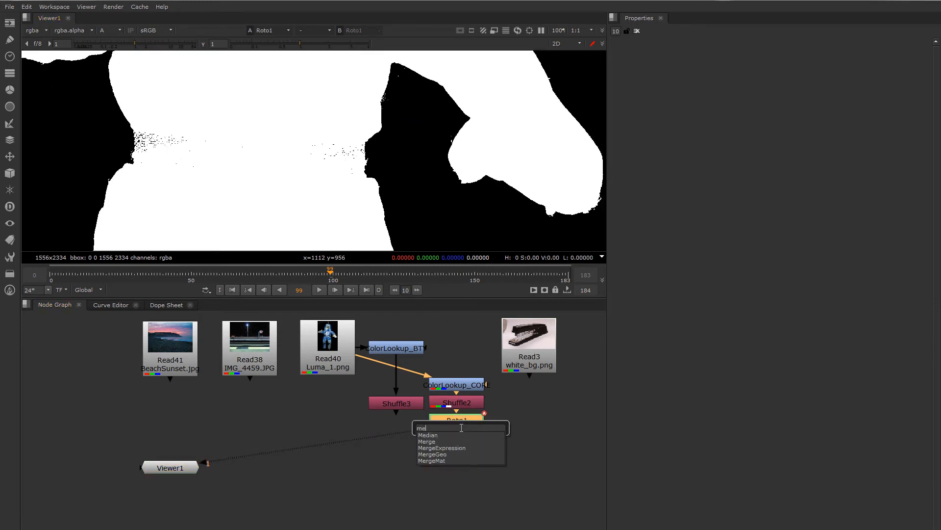
{"action": "key", "text": "Return"}
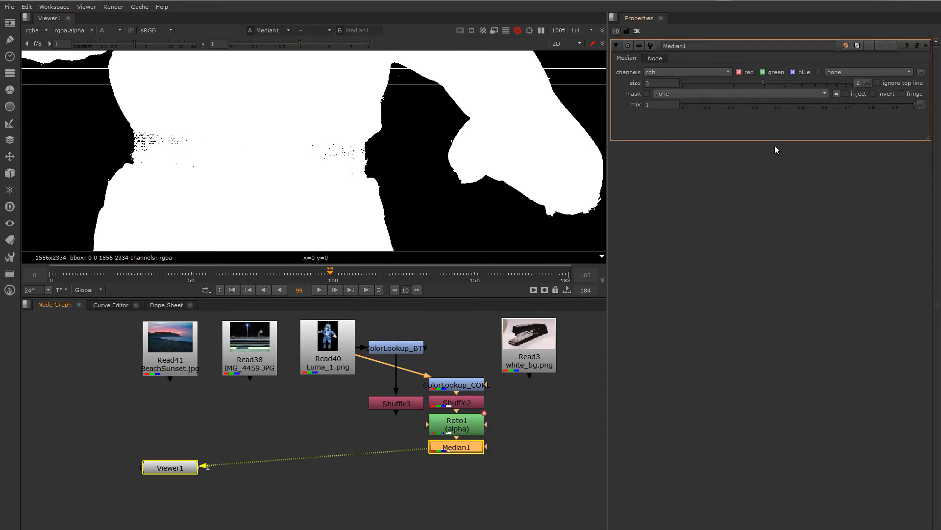
{"action": "left_click", "coordinate": [672, 72]}
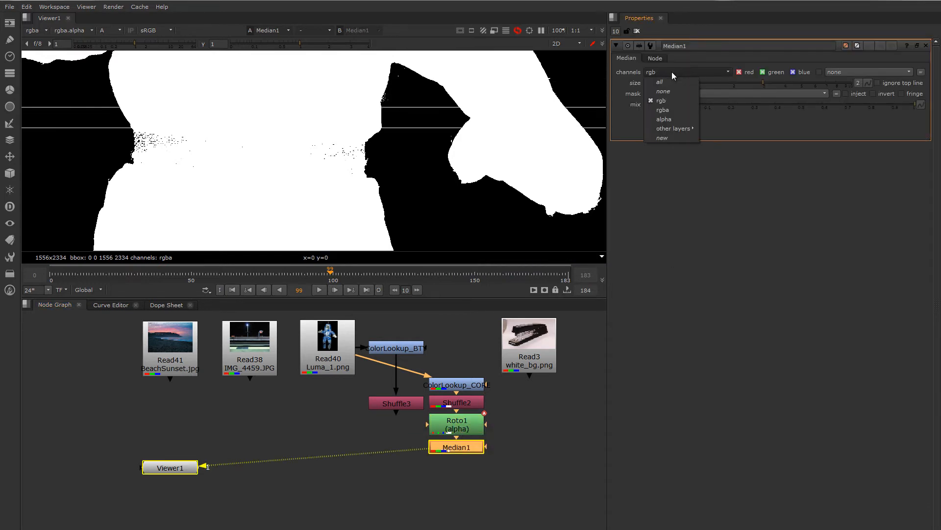
{"action": "left_click", "coordinate": [669, 120]}
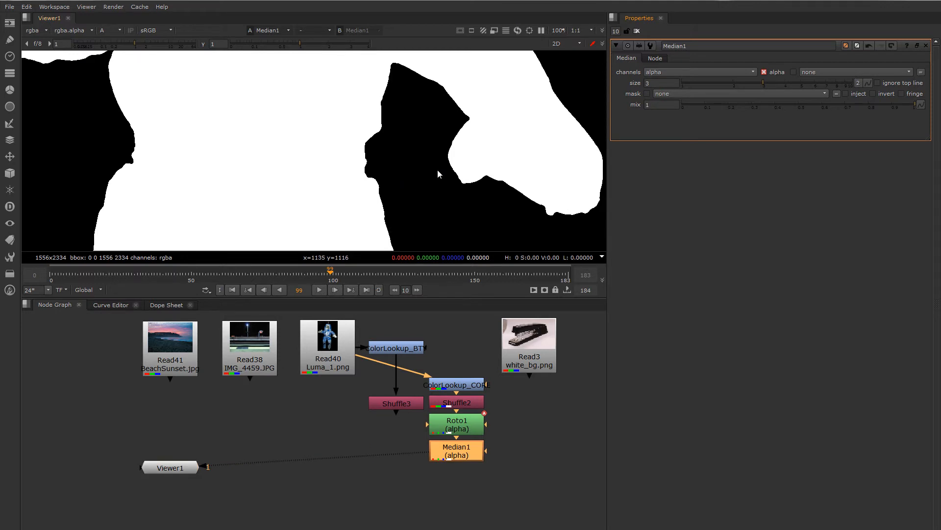
Try Median1 at sizes 1 and 2 on the belt area, and return the size to 3.
{"action": "double_click", "coordinate": [657, 83]}
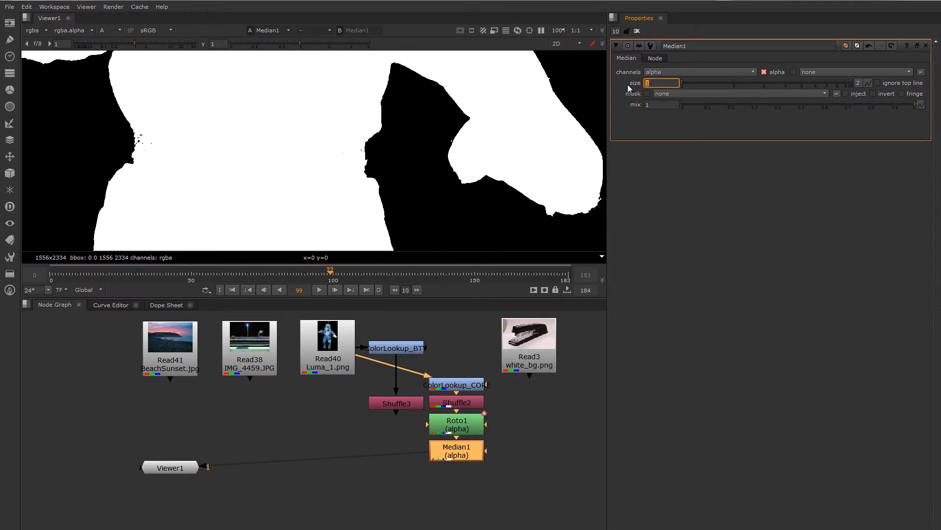
{"action": "middle_click_drag", "start_coordinate": [382, 169], "coordinate": [430, 159]}
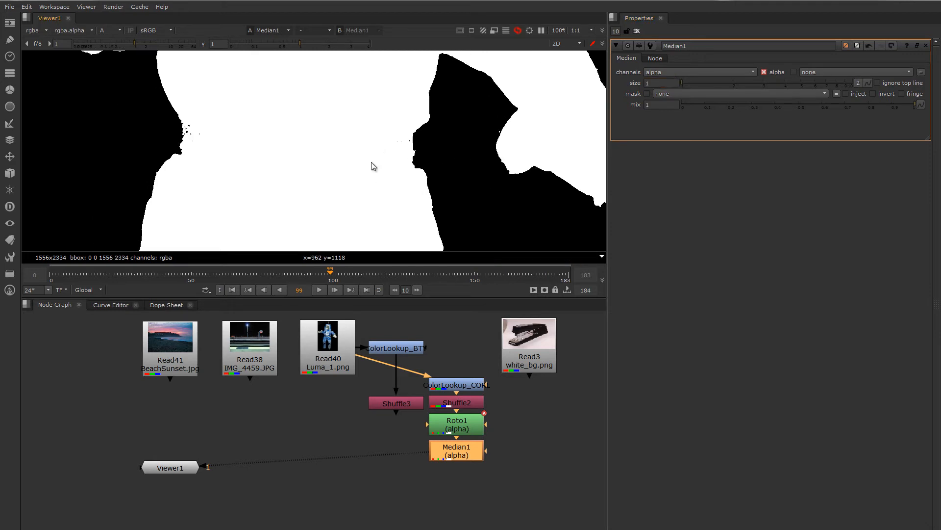
{"action": "double_click", "coordinate": [647, 84]}
{"action": "type", "text": "2"}
{"action": "key", "text": "Return"}
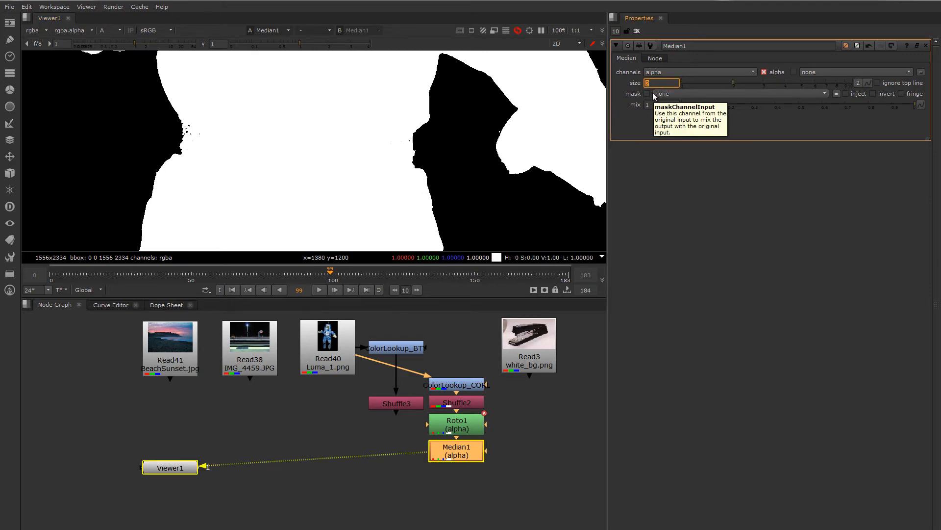
{"action": "type", "text": "3"}
{"action": "key", "text": "Return"}
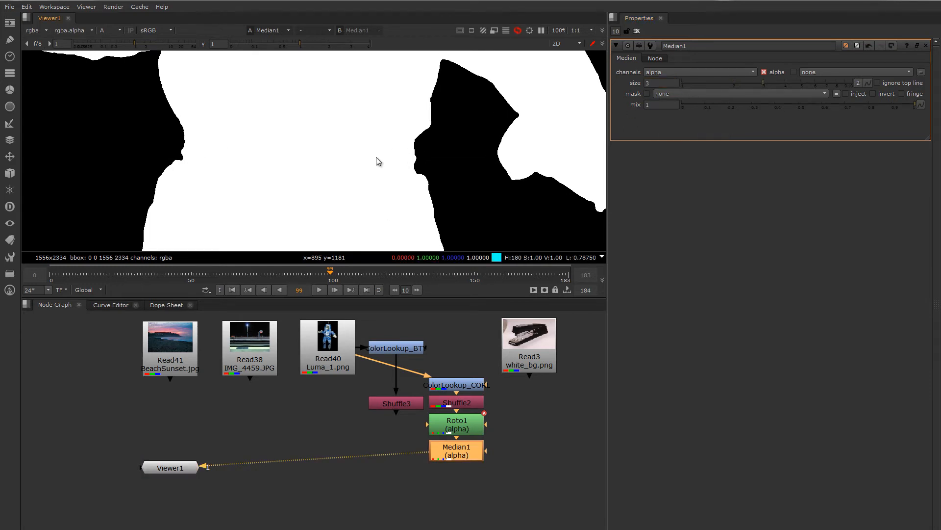
{"action": "middle_click_drag", "start_coordinate": [357, 53], "coordinate": [369, 138]}
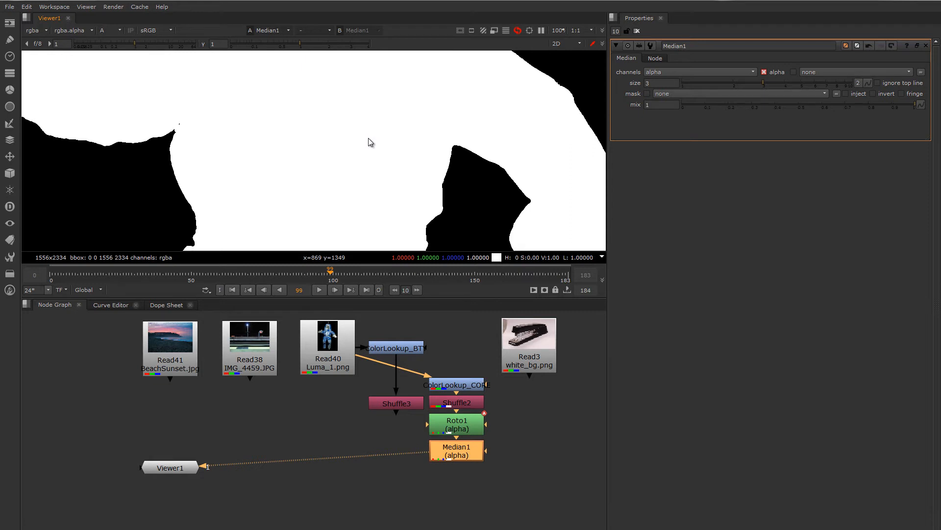
{"action": "scroll", "coordinate": [369, 139], "scroll_direction": "down", "scroll_amount": 1}
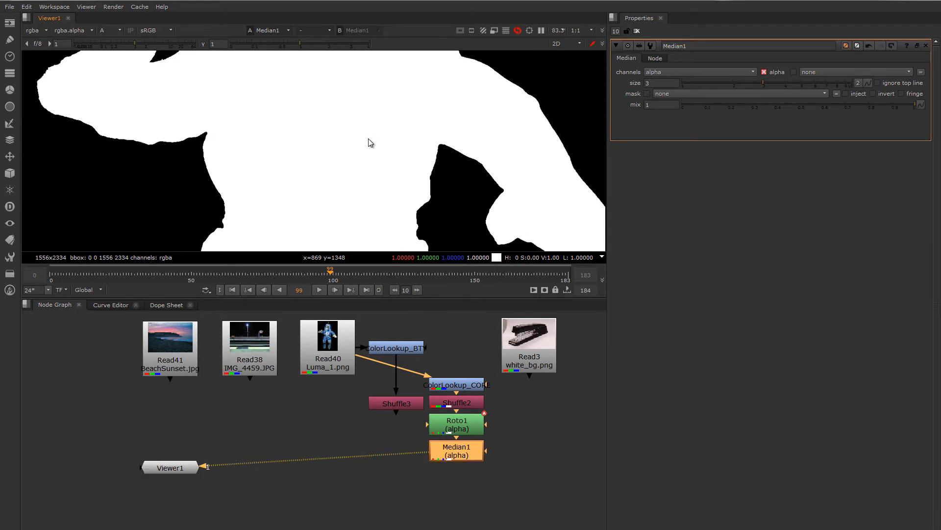
Pull Median1 out of the CORE branch, disconnecting it from Roto1 and placing it beside that node.
{"action": "scroll", "coordinate": [369, 142], "scroll_direction": "down", "scroll_amount": 2}
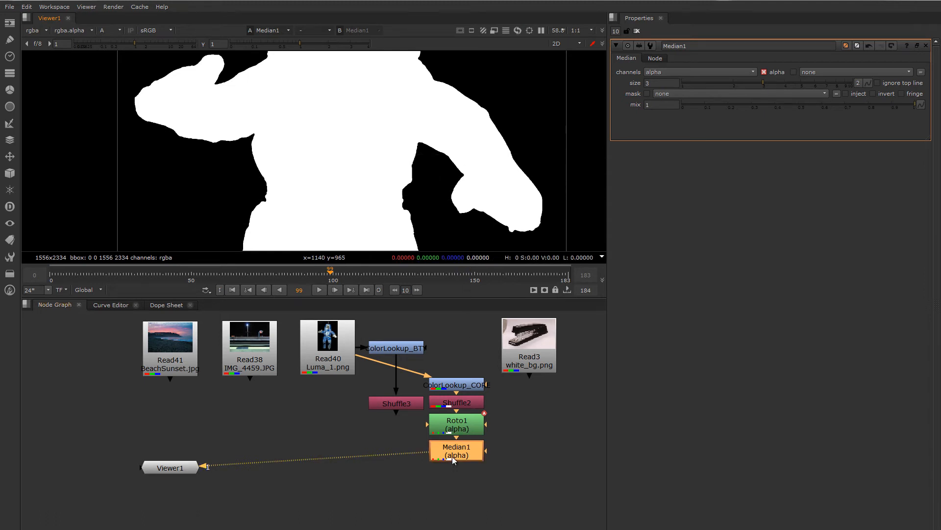
{"action": "left_click_drag", "start_coordinate": [451, 460], "coordinate": [541, 430]}
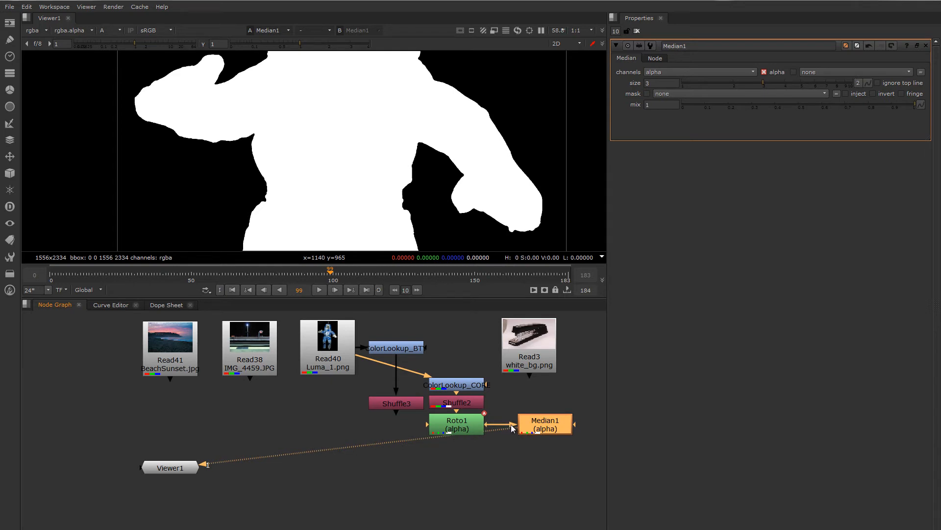
{"action": "left_click_drag", "start_coordinate": [469, 459], "coordinate": [466, 449]}
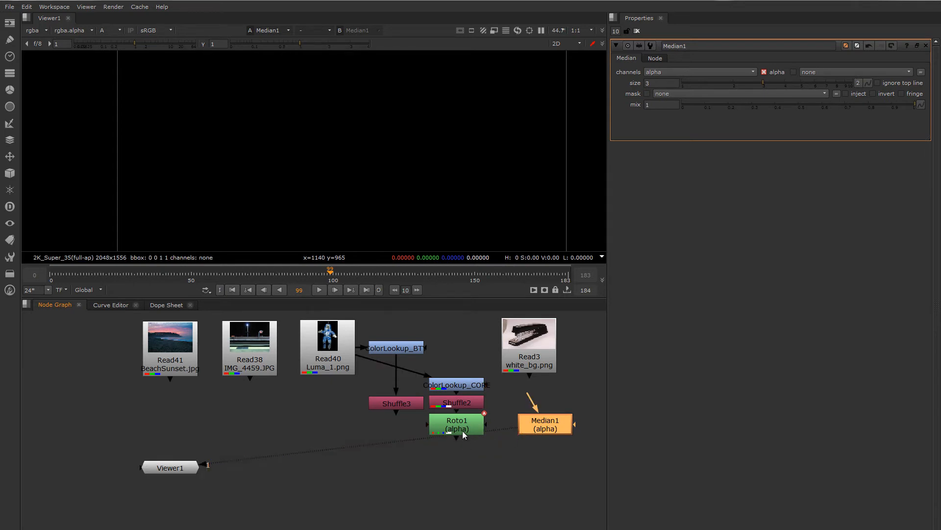
Add an Erode (fast) node after Roto1, set its channels to alpha and view its output.
{"action": "left_click", "coordinate": [463, 430]}
{"action": "key", "text": "Tab"}
{"action": "type", "text": "er"}
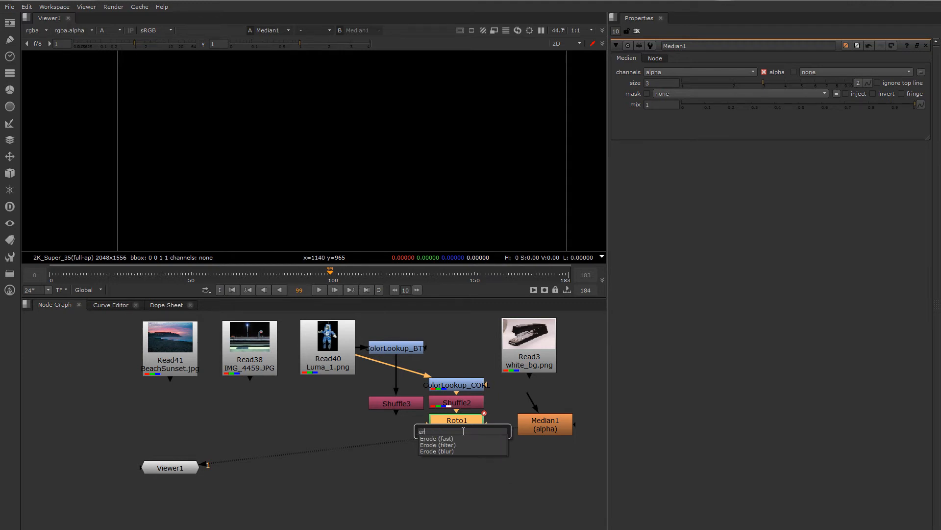
{"action": "key", "text": "Return"}
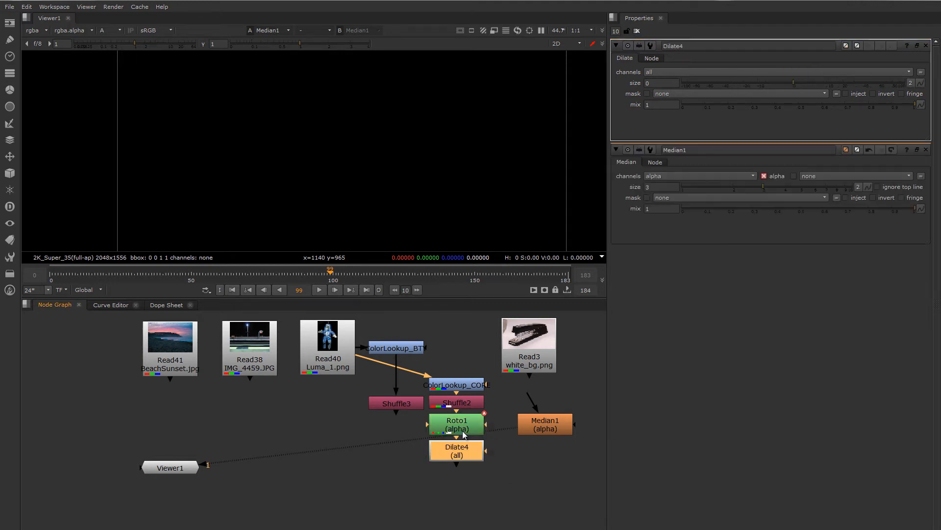
{"action": "left_click", "coordinate": [660, 72]}
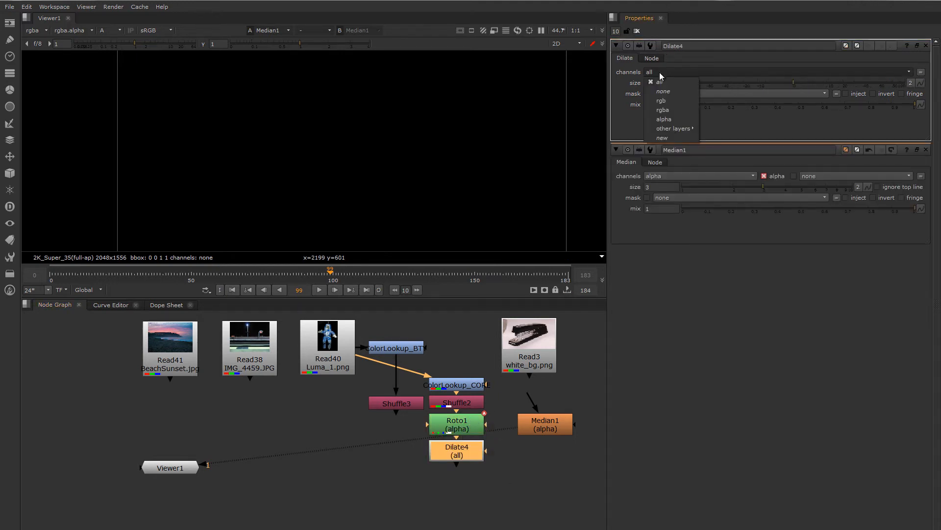
{"action": "left_click", "coordinate": [670, 119]}
{"action": "key", "text": "1"}
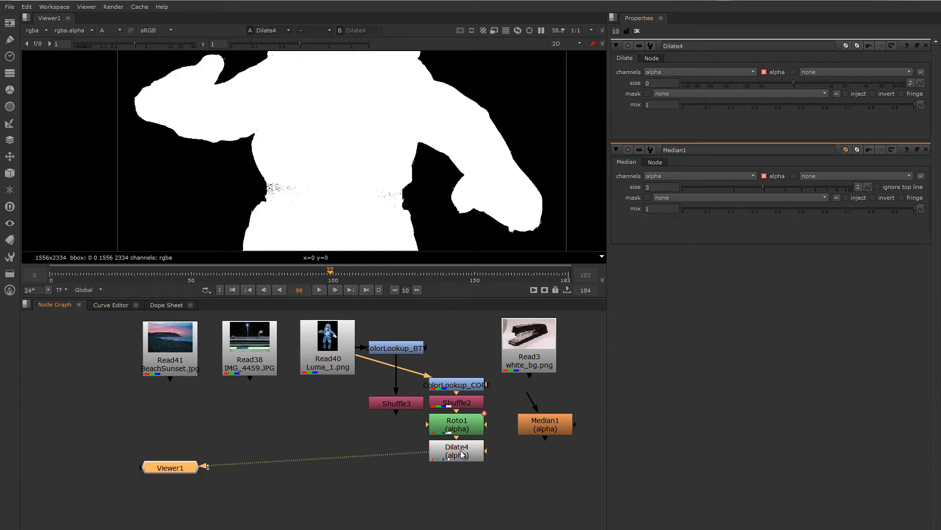
Check the holes at the belt and the specks near the arm, and set Dilate4's size to -1.
{"action": "middle_click_drag", "start_coordinate": [413, 195], "coordinate": [423, 164]}
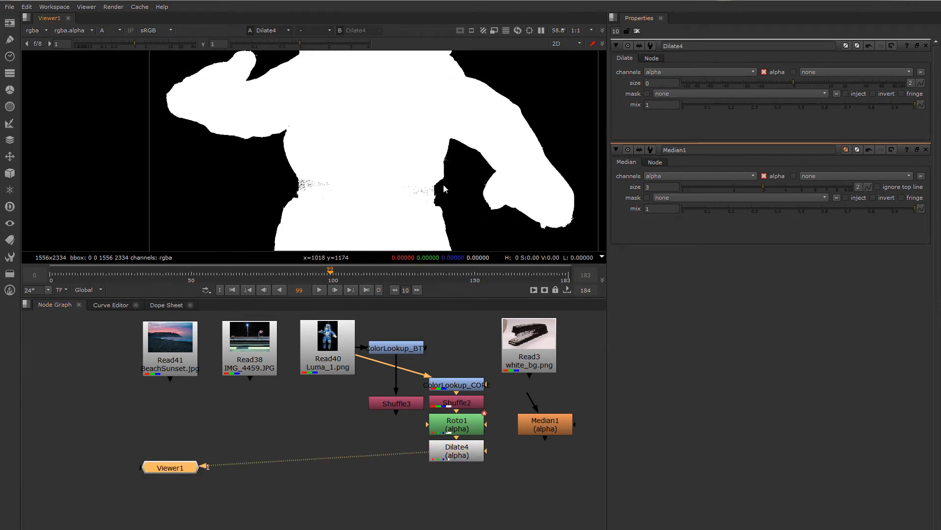
{"action": "scroll", "coordinate": [307, 189], "scroll_direction": "up", "scroll_amount": 5}
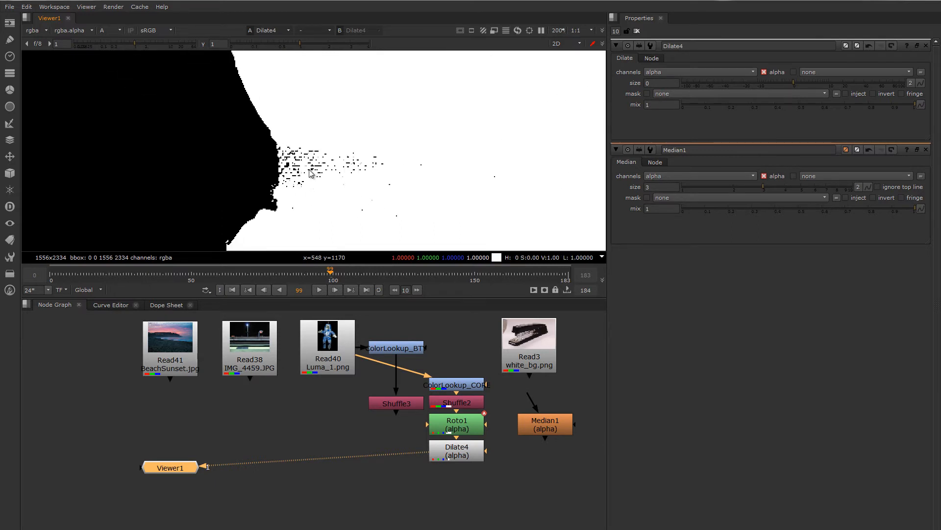
{"action": "scroll", "coordinate": [310, 173], "scroll_direction": "down", "scroll_amount": 3}
{"action": "scroll", "coordinate": [553, 126], "scroll_direction": "up", "scroll_amount": 3}
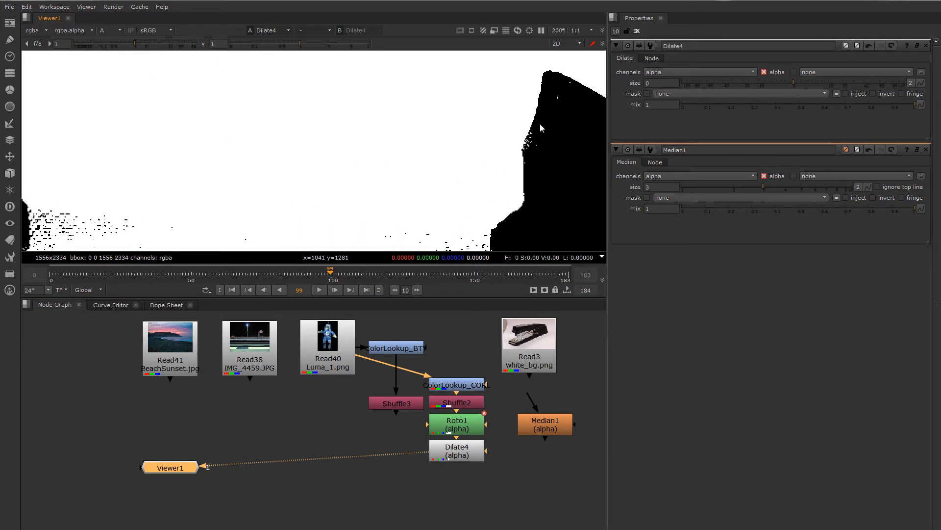
{"action": "mouse_move", "coordinate": [540, 124]}
{"action": "middle_mouse_down"}
{"action": "mouse_move", "coordinate": [386, 175]}
{"action": "mouse_move", "coordinate": [350, 249]}
{"action": "middle_mouse_up"}
{"action": "mouse_move", "coordinate": [416, 183]}
{"action": "middle_mouse_down"}
{"action": "mouse_move", "coordinate": [363, 104]}
{"action": "mouse_move", "coordinate": [416, 101]}
{"action": "mouse_move", "coordinate": [416, 143]}
{"action": "mouse_move", "coordinate": [396, 165]}
{"action": "middle_mouse_up"}
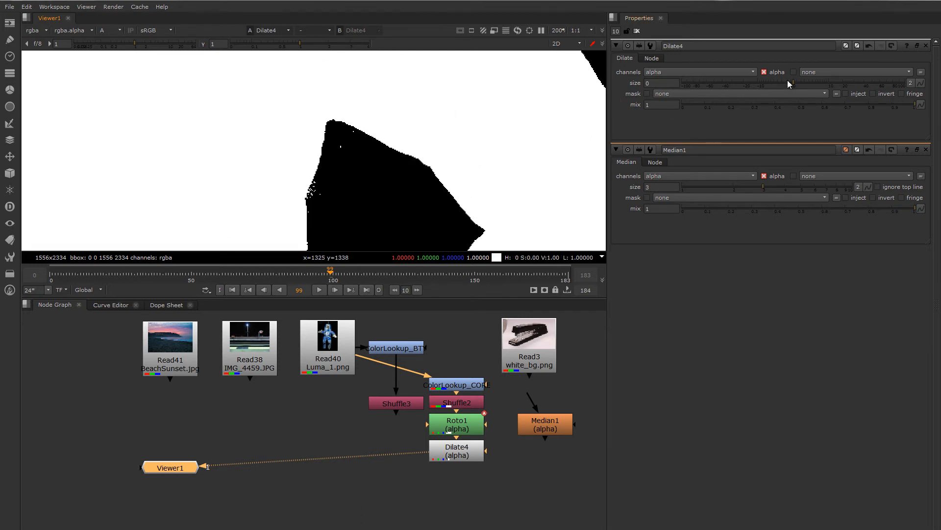
{"action": "left_click_drag", "start_coordinate": [788, 81], "coordinate": [784, 81]}
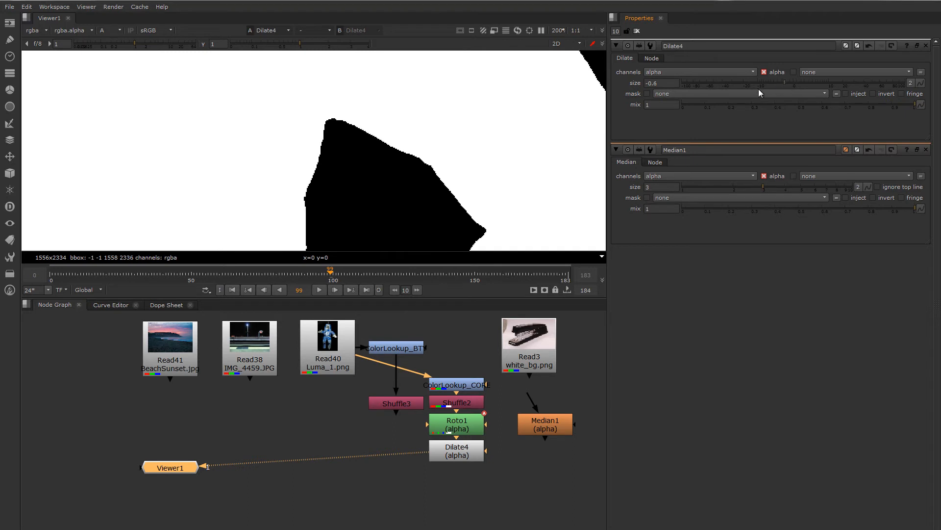
{"action": "left_click_drag", "start_coordinate": [662, 84], "coordinate": [649, 84]}
{"action": "type", "text": "1"}
{"action": "key", "text": "Return"}
Examine the eroded matte around the head, arms and belt for remaining specks and holes.
{"action": "scroll", "coordinate": [496, 147], "scroll_direction": "down", "scroll_amount": 4}
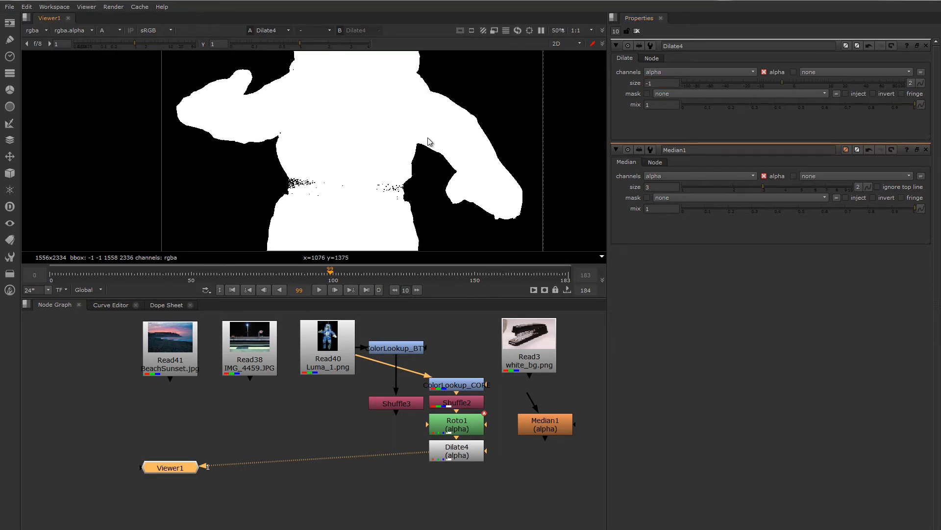
{"action": "middle_click_drag", "start_coordinate": [428, 142], "coordinate": [498, 210]}
{"action": "scroll", "coordinate": [428, 129], "scroll_direction": "up", "scroll_amount": 1}
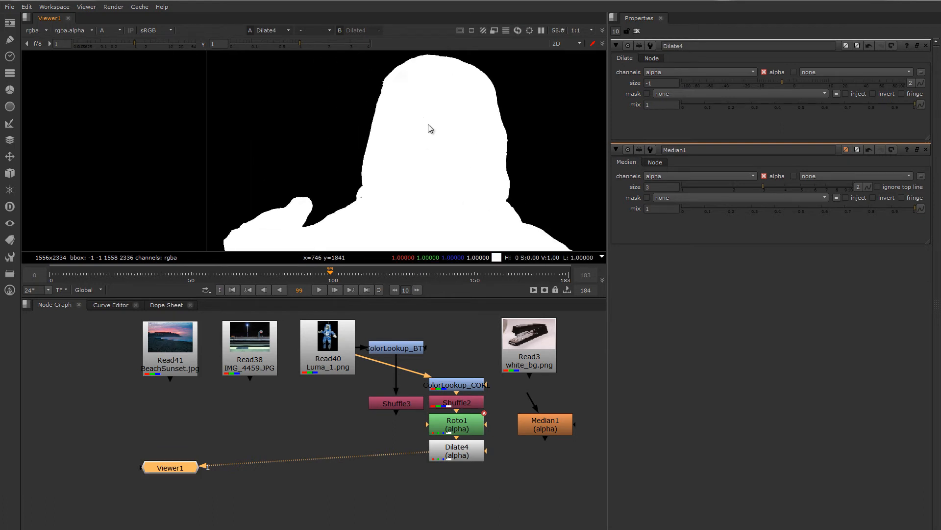
{"action": "scroll", "coordinate": [428, 128], "scroll_direction": "up", "scroll_amount": 2}
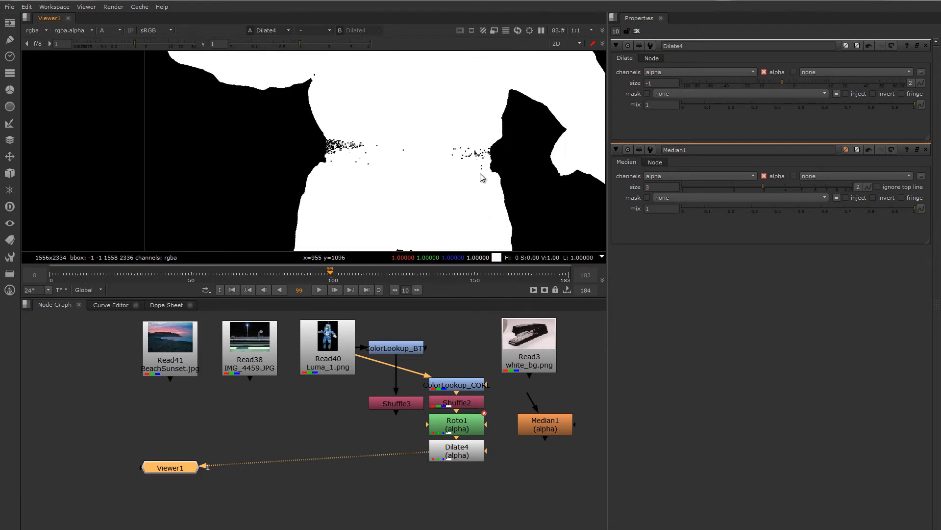
{"action": "scroll", "coordinate": [483, 177], "scroll_direction": "up", "scroll_amount": 2}
{"action": "scroll", "coordinate": [466, 169], "scroll_direction": "up", "scroll_amount": 2}
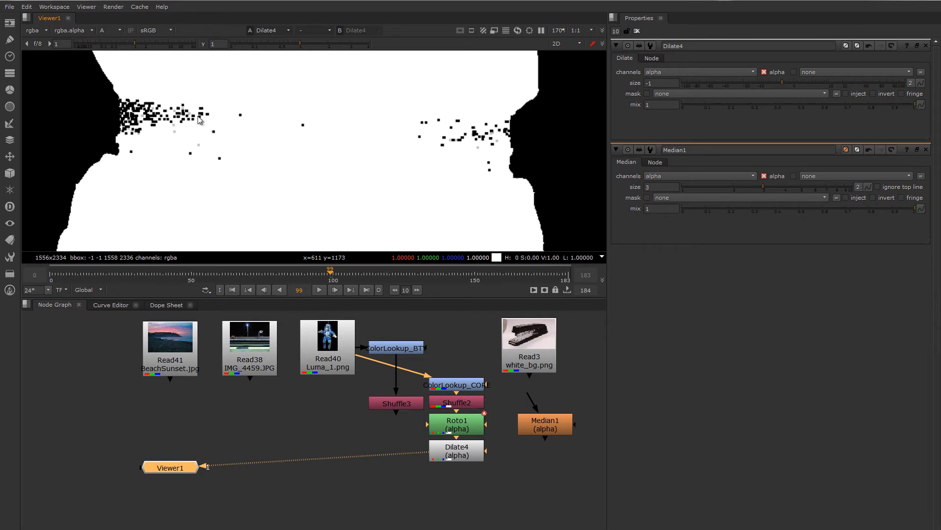
{"action": "scroll", "coordinate": [198, 123], "scroll_direction": "down", "scroll_amount": 3}
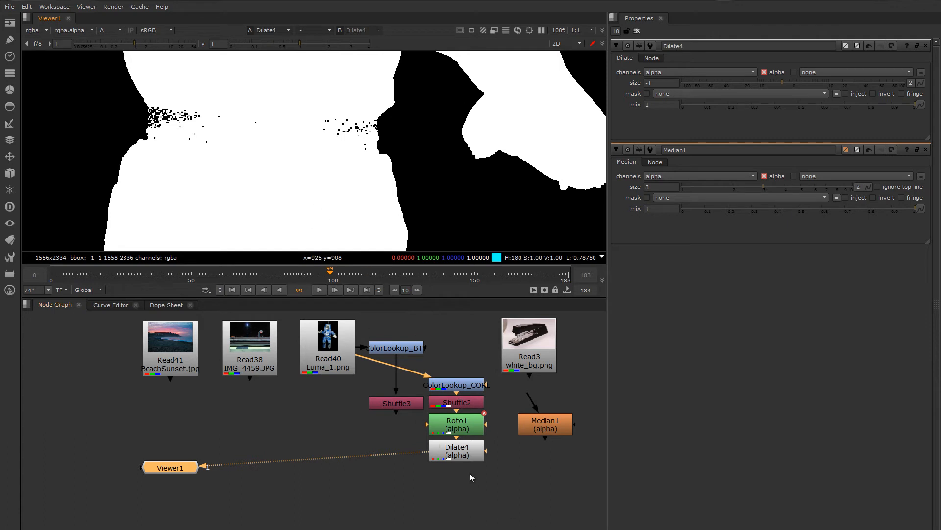
Duplicate Dilate4 directly below itself and set the copy's size to 1.
{"action": "left_click", "coordinate": [461, 457]}
{"action": "key", "text": "ctrl+v"}
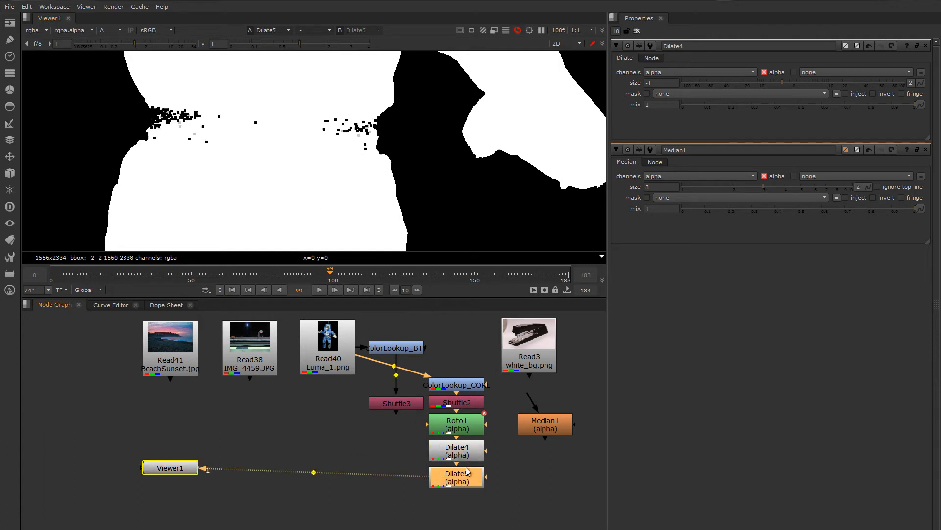
{"action": "double_click", "coordinate": [466, 478]}
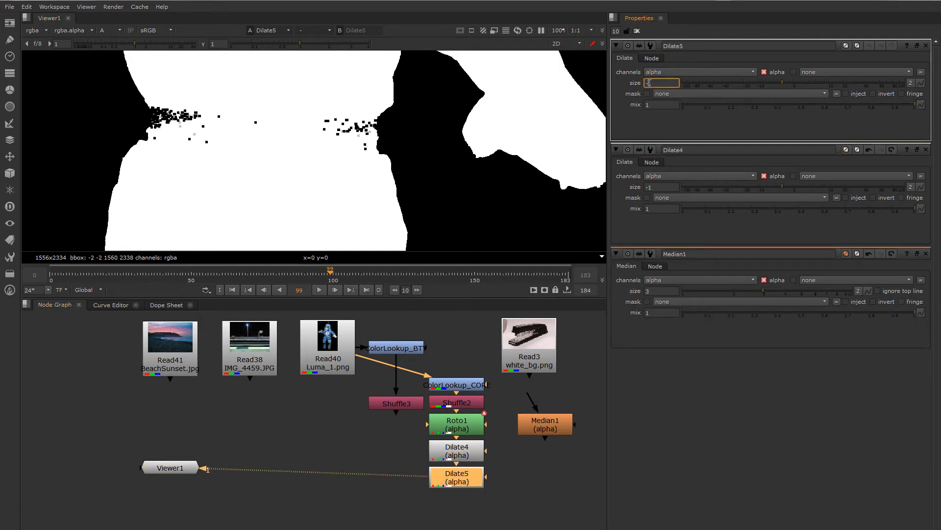
{"action": "key", "text": "Return"}
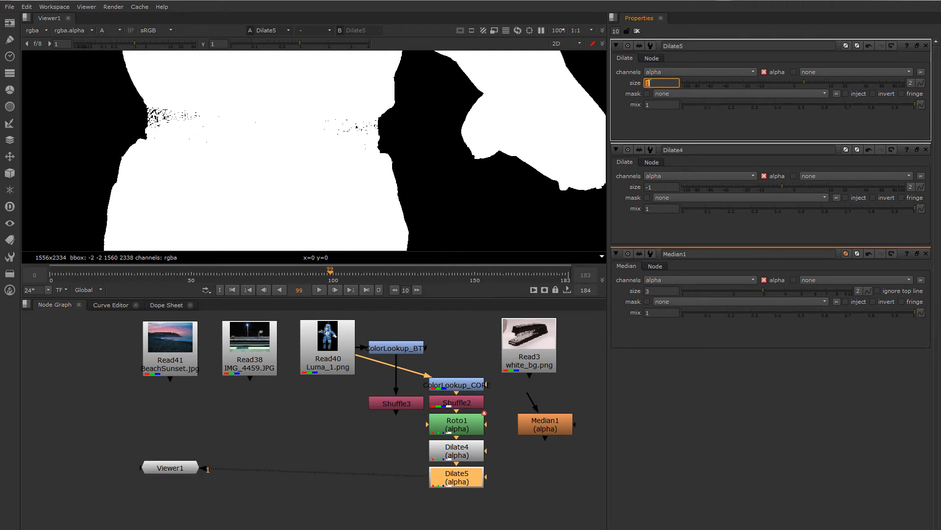
Try Dilate5 at sizes 2 and 3 on the belt holes, and set its size to 4.
{"action": "middle_click_drag", "start_coordinate": [427, 170], "coordinate": [427, 248]}
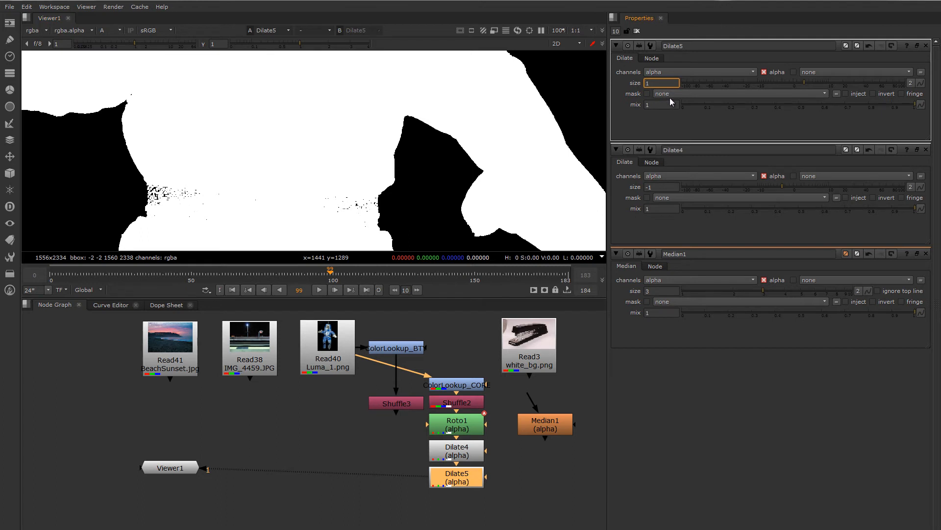
{"action": "key", "text": "BackSpace"}
{"action": "type", "text": "2"}
{"action": "key", "text": "Return"}
{"action": "type", "text": "3"}
{"action": "key", "text": "Return"}
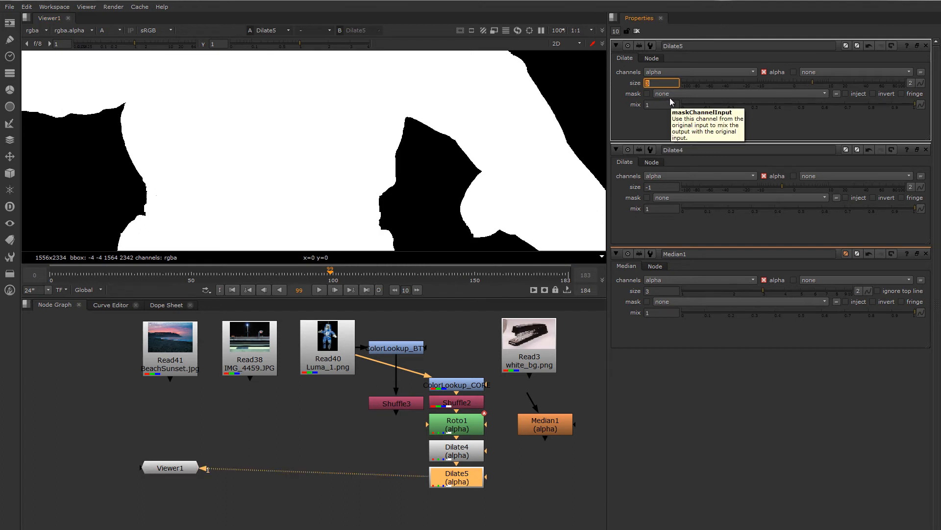
{"action": "scroll", "coordinate": [169, 210], "scroll_direction": "up", "scroll_amount": 5}
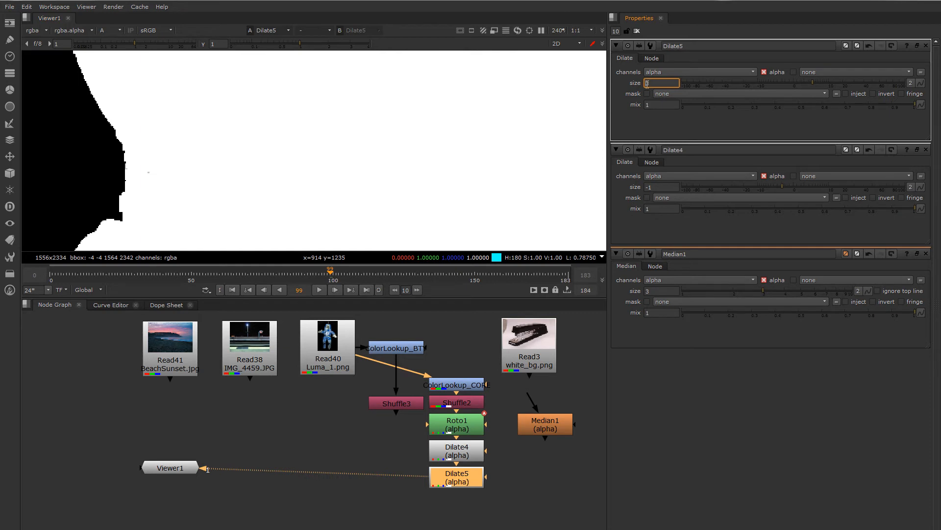
{"action": "type", "text": "4"}
{"action": "key", "text": "Return"}
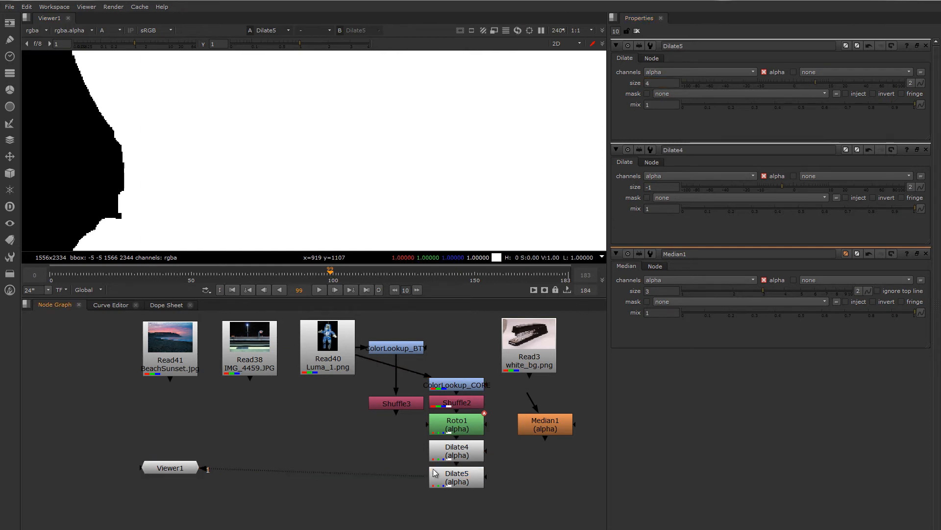
Compare the original Roto1 matte with the Dilate5 result by alternating between them in the viewer.
{"action": "scroll", "coordinate": [406, 221], "scroll_direction": "down", "scroll_amount": 3}
{"action": "scroll", "coordinate": [406, 221], "scroll_direction": "down", "scroll_amount": 4}
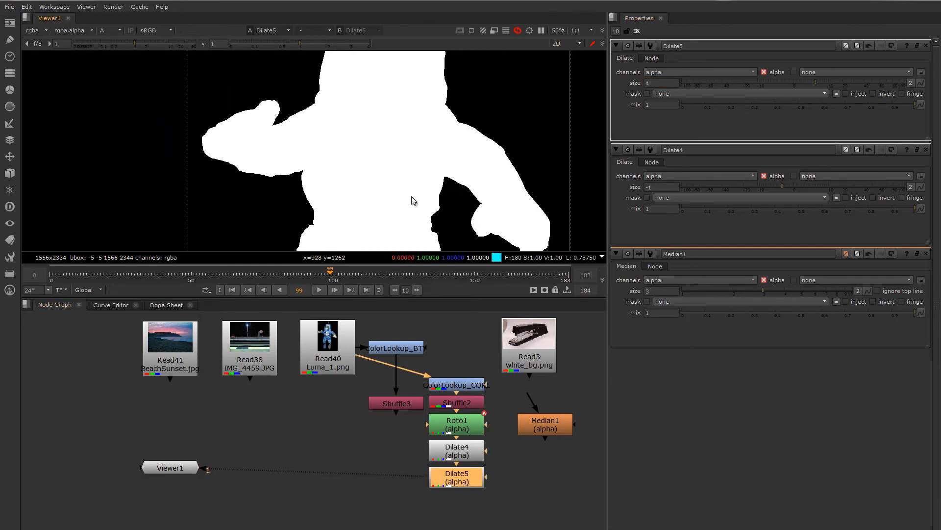
{"action": "middle_click_drag", "start_coordinate": [428, 193], "coordinate": [446, 155]}
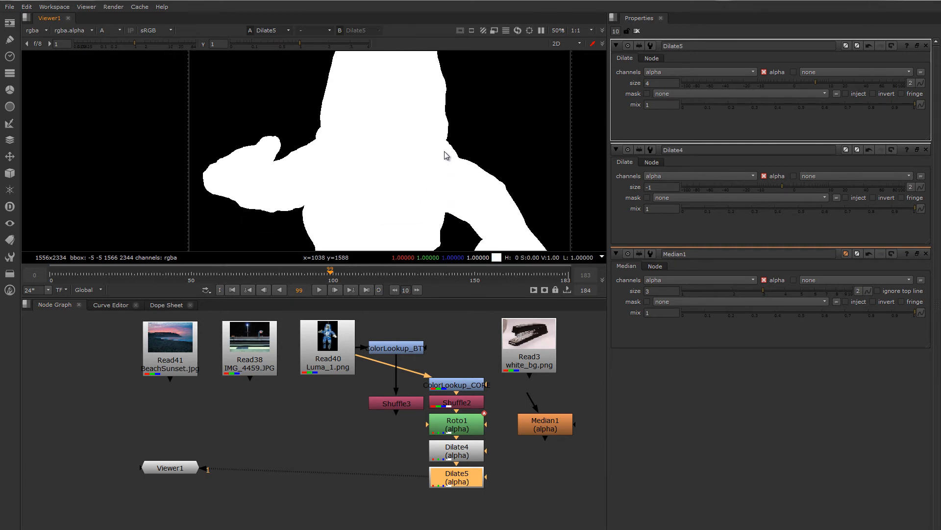
{"action": "left_click", "coordinate": [458, 428]}
{"action": "key", "text": "1"}
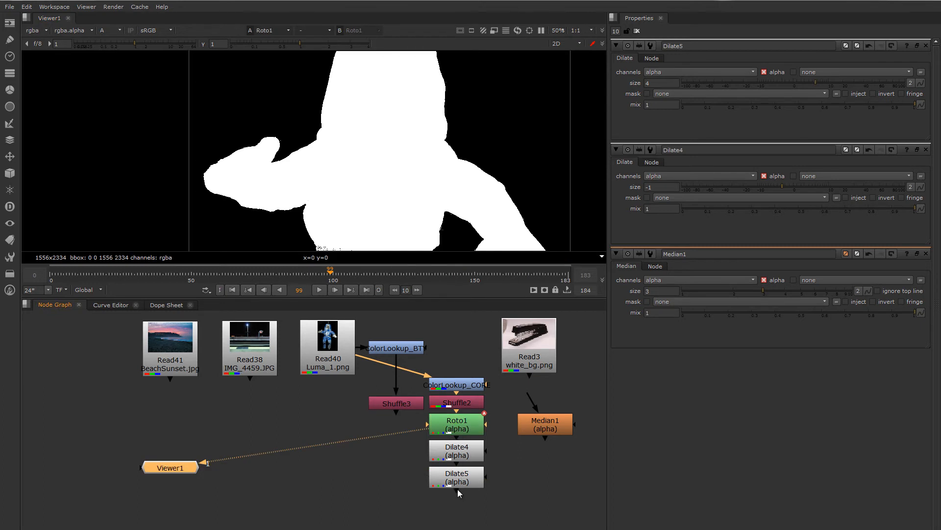
{"action": "key", "text": "2"}
{"action": "key", "text": "1"}
{"action": "key", "text": "2"}
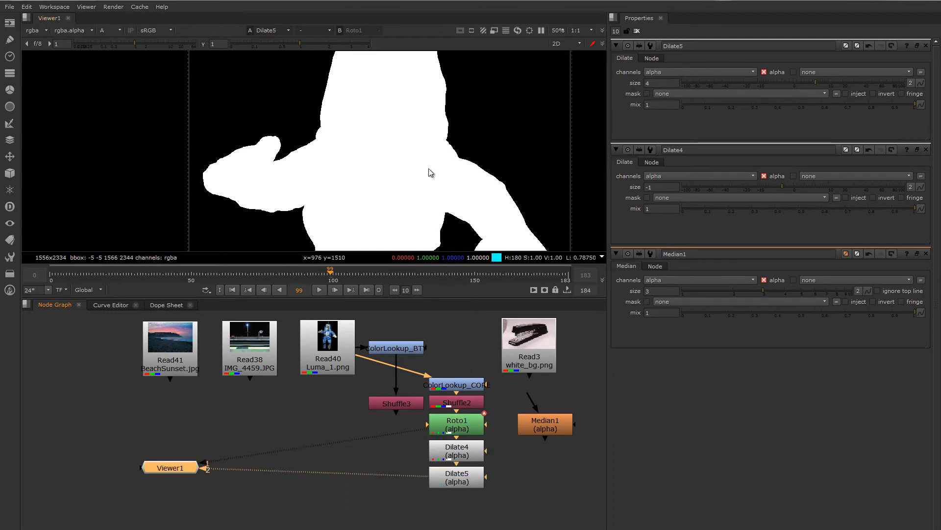
{"action": "key", "text": "1"}
{"action": "key", "text": "2"}
{"action": "key", "text": "1"}
{"action": "key", "text": "2"}
{"action": "key", "text": "1"}
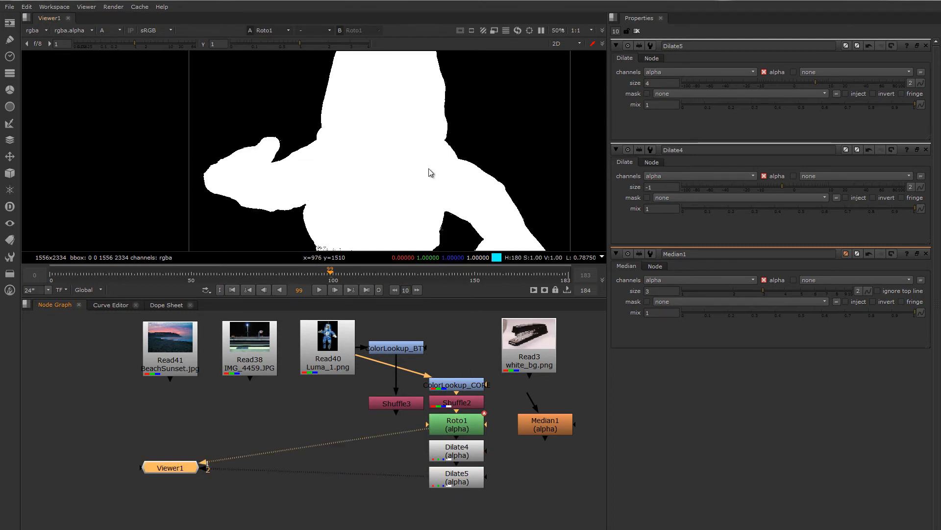
{"action": "key", "text": "2"}
{"action": "key", "text": "1"}
{"action": "key", "text": "2"}
{"action": "key", "text": "1"}
{"action": "key", "text": "2"}
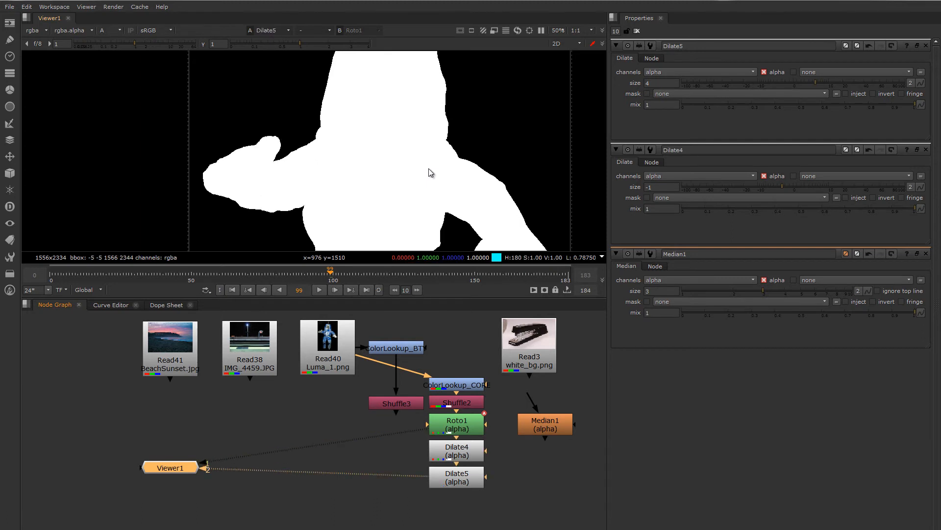
{"action": "key", "text": "1"}
{"action": "key", "text": "2"}
{"action": "middle_click_drag", "start_coordinate": [422, 202], "coordinate": [420, 136]}
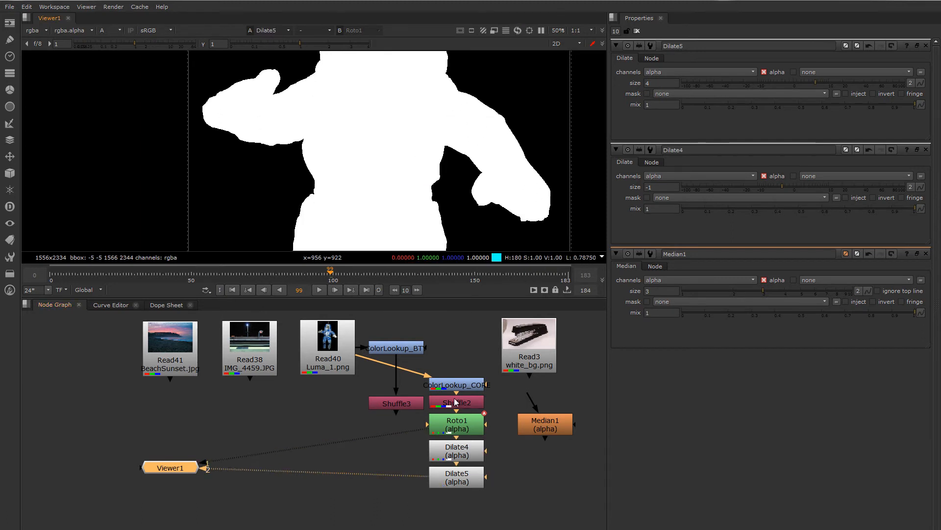
Duplicate Dilate5 below itself and set the copy's size to -4.
{"action": "left_click", "coordinate": [463, 480]}
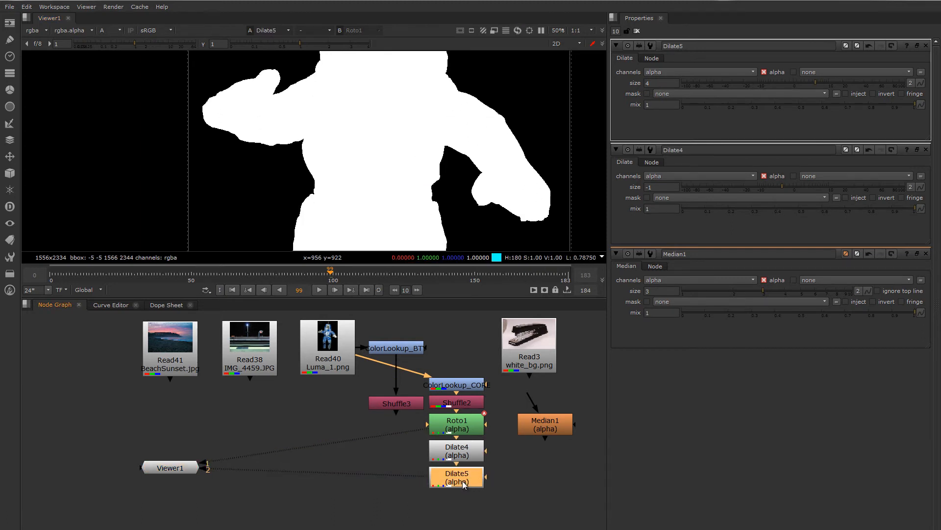
{"action": "key", "text": "ctrl+c"}
{"action": "key", "text": "ctrl+v"}
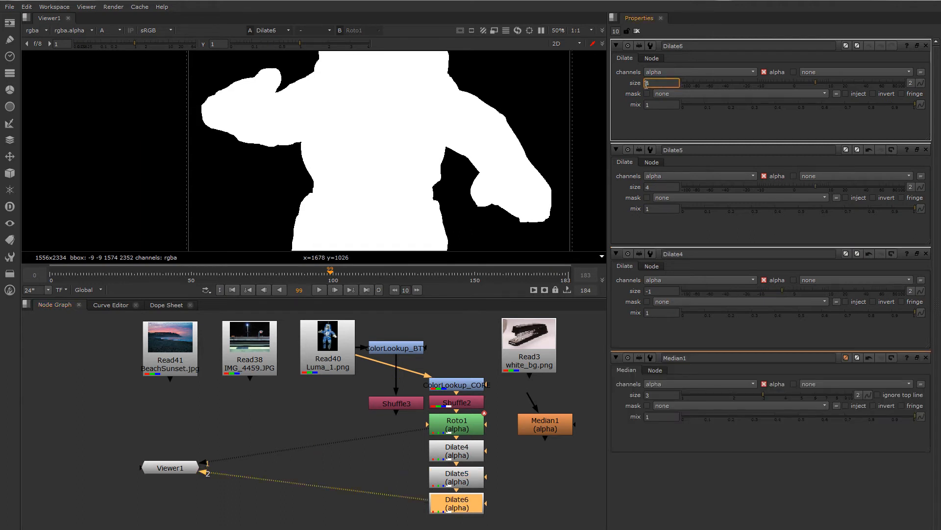
{"action": "type", "text": "-4"}
{"action": "key", "text": "Return"}
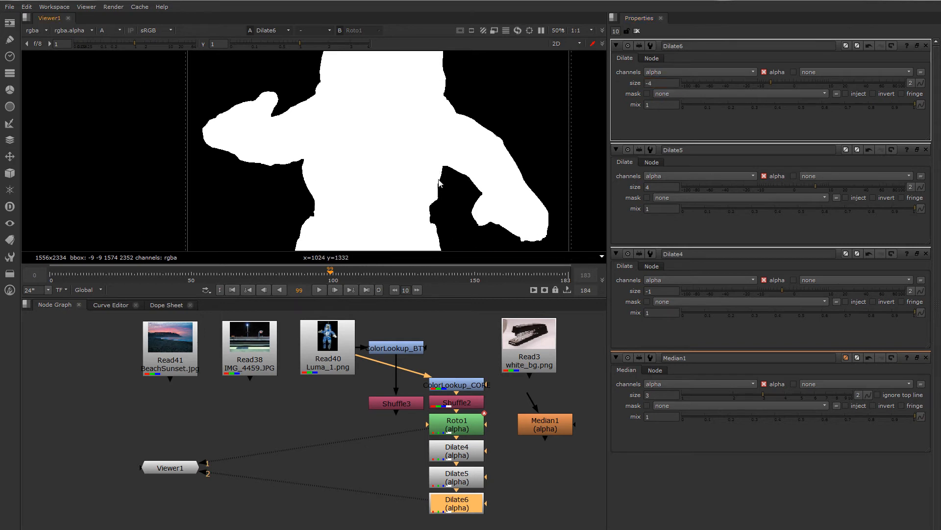
Compare the Roto1 matte with the Dilate6 result across the astronaut by alternating between them in the viewer.
{"action": "left_click", "coordinate": [457, 432]}
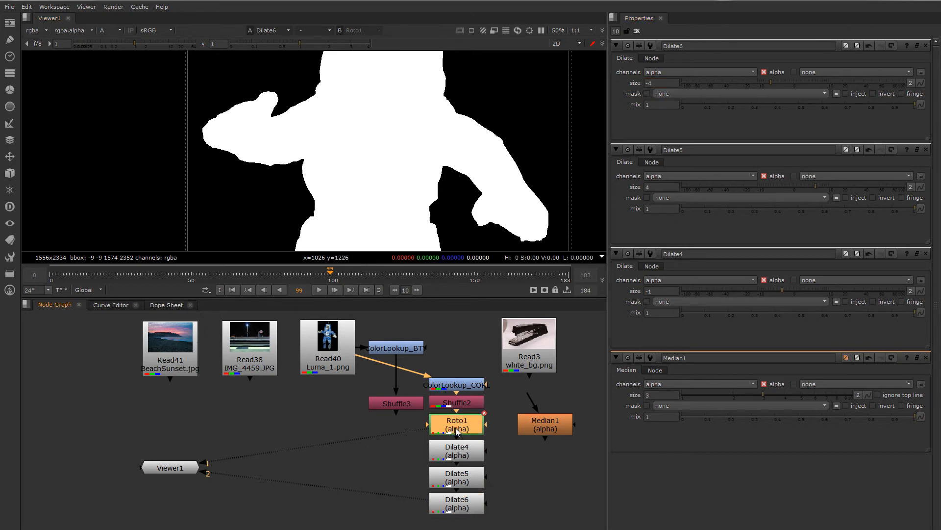
{"action": "key", "text": "1"}
{"action": "left_click", "coordinate": [456, 509]}
{"action": "key", "text": "2"}
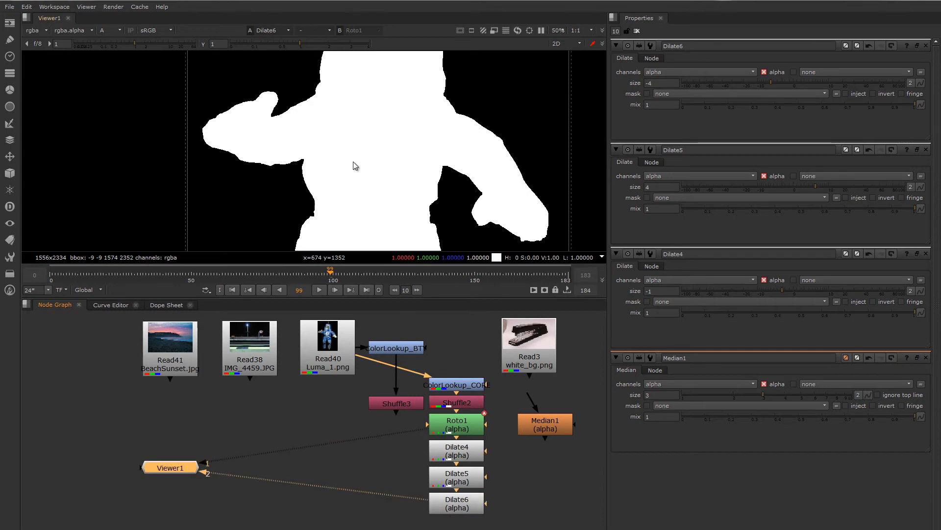
{"action": "key", "text": "1"}
{"action": "key", "text": "2"}
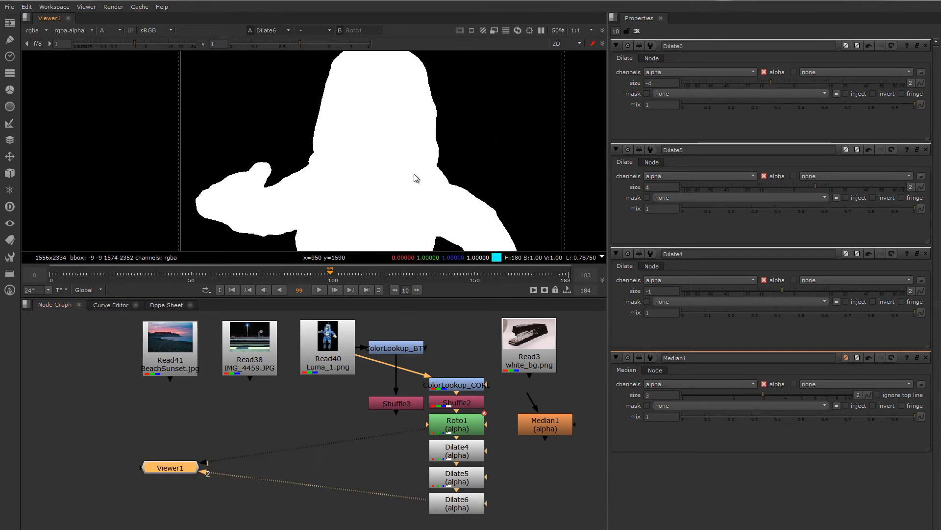
{"action": "key", "text": "1"}
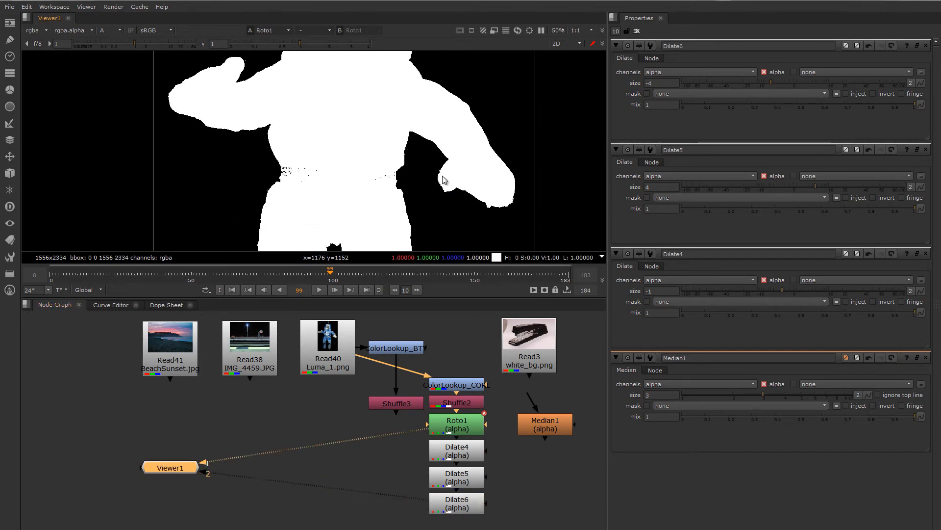
{"action": "key", "text": "2"}
{"action": "key", "text": "1"}
{"action": "key", "text": "2"}
{"action": "key", "text": "1"}
Compare the Roto1 and Dilate6 mattes up close around the belt for filled holes and edge changes.
{"action": "scroll", "coordinate": [387, 196], "scroll_direction": "up", "scroll_amount": 5}
{"action": "key", "text": "2"}
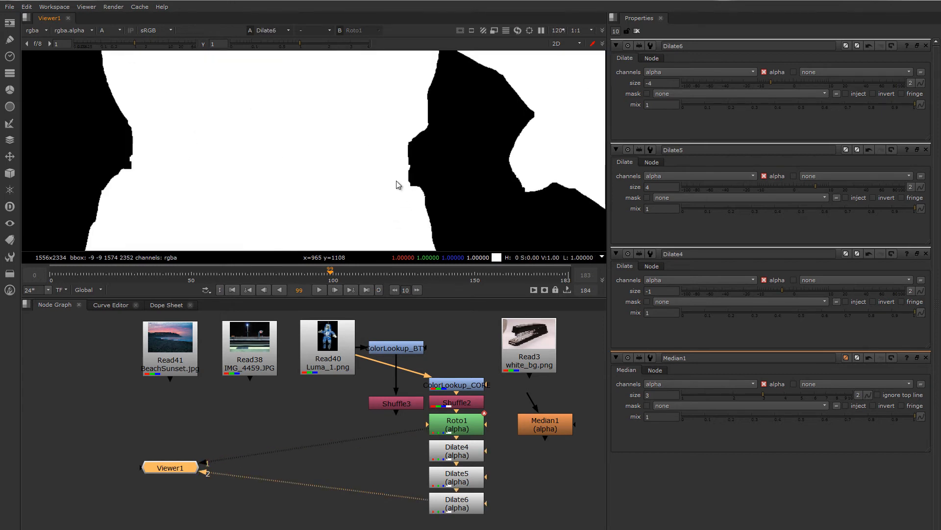
{"action": "key", "text": "1"}
{"action": "key", "text": "2"}
{"action": "key", "text": "1"}
{"action": "key", "text": "2"}
{"action": "key", "text": "1"}
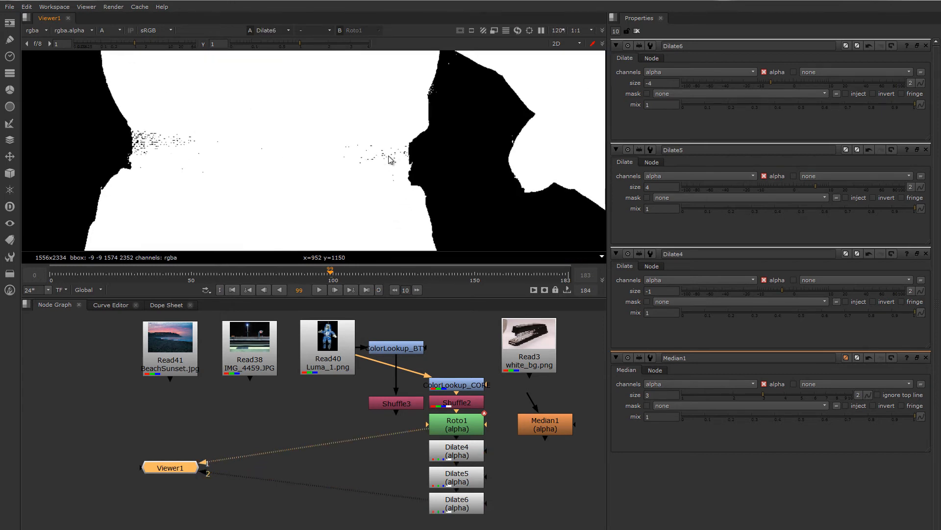
{"action": "key", "text": "2"}
{"action": "key", "text": "1"}
{"action": "key", "text": "2"}
{"action": "key", "text": "1"}
{"action": "key", "text": "2"}
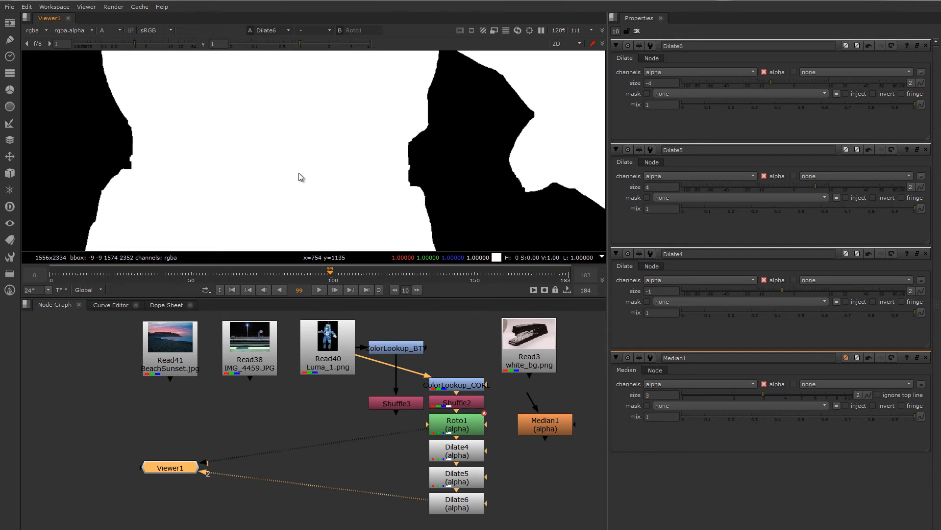
{"action": "middle_click_drag", "start_coordinate": [272, 166], "coordinate": [376, 157]}
{"action": "key", "text": "1"}
{"action": "key", "text": "2"}
{"action": "key", "text": "2"}
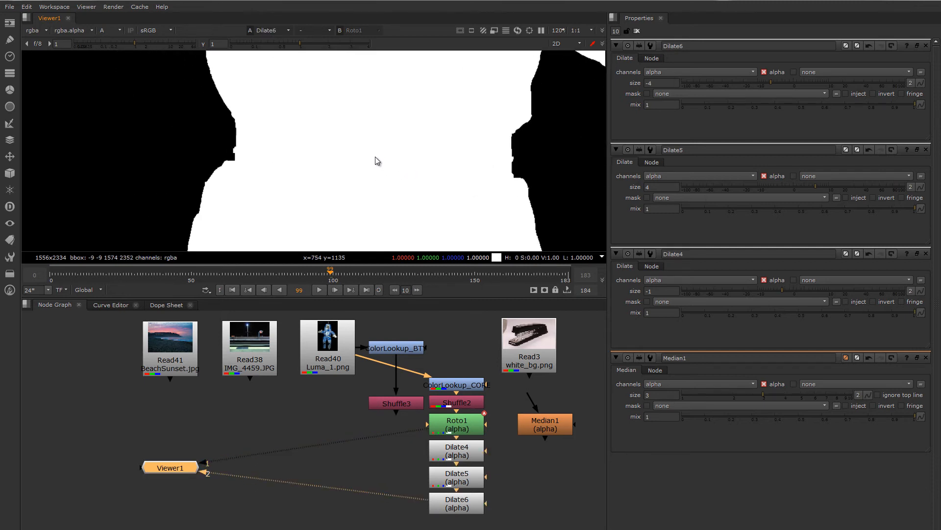
View Shuffle3 in the viewer and examine the BTY matte around the helmet, raised hand and shoulders.
{"action": "scroll", "coordinate": [376, 160], "scroll_direction": "down", "scroll_amount": 7}
{"action": "middle_click_drag", "start_coordinate": [376, 156], "coordinate": [360, 129]}
{"action": "left_click", "coordinate": [402, 405]}
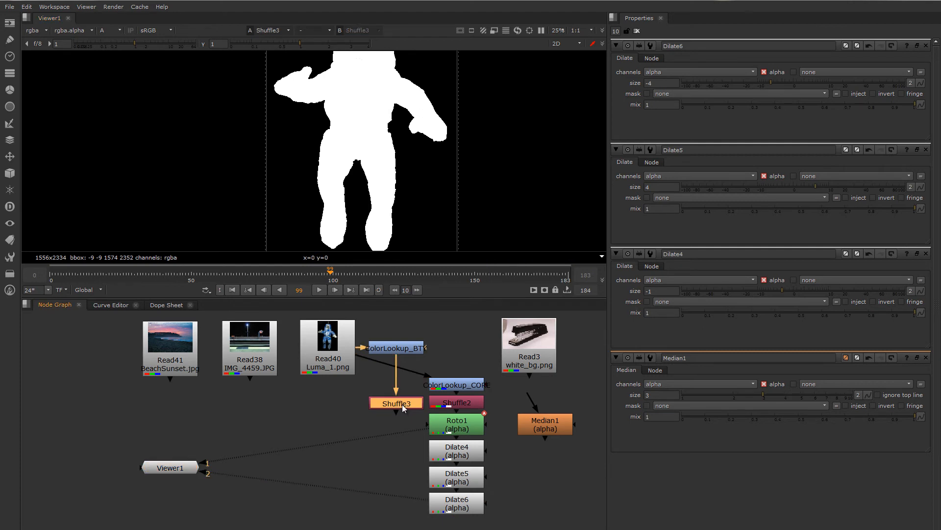
{"action": "key", "text": "1"}
{"action": "middle_click_drag", "start_coordinate": [343, 153], "coordinate": [341, 189]}
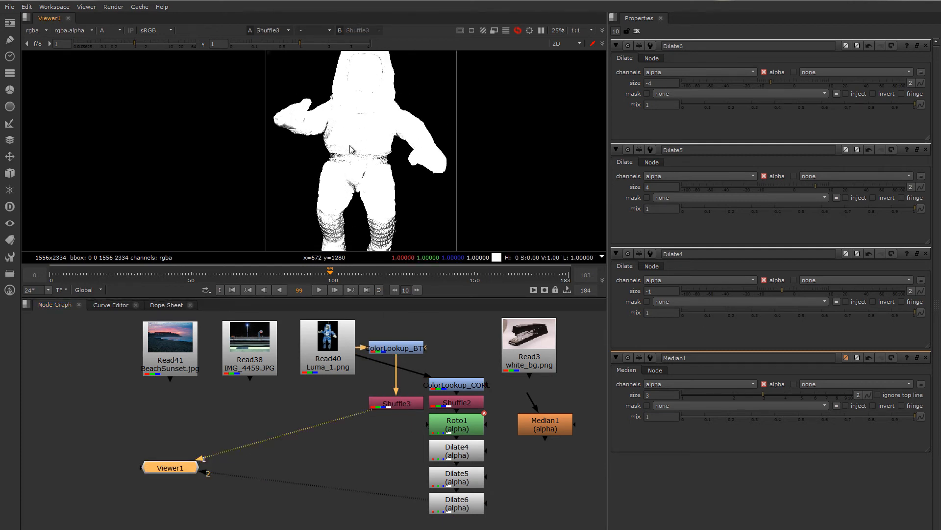
{"action": "middle_click_drag", "start_coordinate": [357, 135], "coordinate": [368, 163]}
{"action": "scroll", "coordinate": [366, 118], "scroll_direction": "up", "scroll_amount": 3}
{"action": "middle_click_drag", "start_coordinate": [368, 120], "coordinate": [371, 166]}
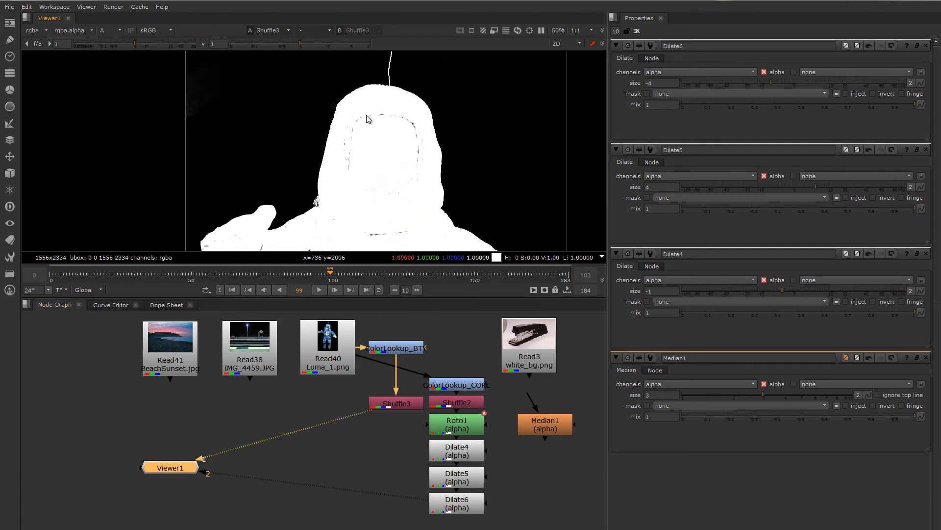
{"action": "scroll", "coordinate": [382, 118], "scroll_direction": "up", "scroll_amount": 2}
{"action": "scroll", "coordinate": [383, 119], "scroll_direction": "down", "scroll_amount": 2}
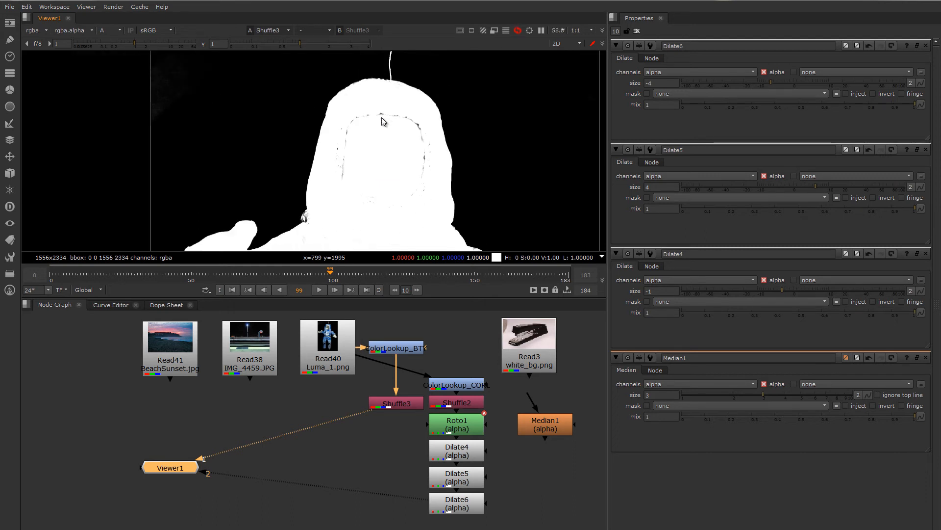
{"action": "middle_click_drag", "start_coordinate": [331, 181], "coordinate": [378, 119]}
{"action": "middle_click_drag", "start_coordinate": [292, 201], "coordinate": [319, 135]}
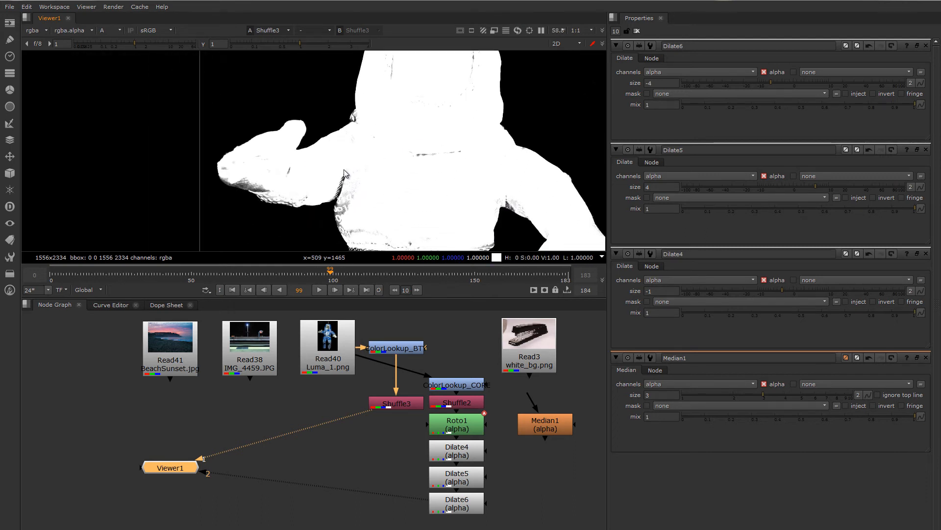
Examine the BTY matte's edges and interior holes up close from the raised arm down to the belt and thighs.
{"action": "scroll", "coordinate": [319, 135], "scroll_direction": "up", "scroll_amount": 8}
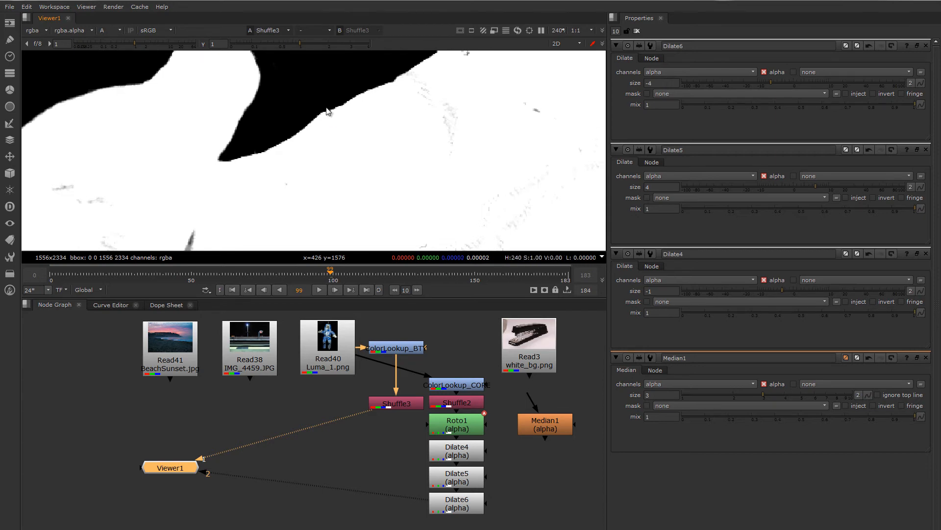
{"action": "scroll", "coordinate": [343, 152], "scroll_direction": "down", "scroll_amount": 4}
{"action": "middle_click_drag", "start_coordinate": [343, 151], "coordinate": [309, 181]}
{"action": "middle_click_drag", "start_coordinate": [440, 150], "coordinate": [308, 124]}
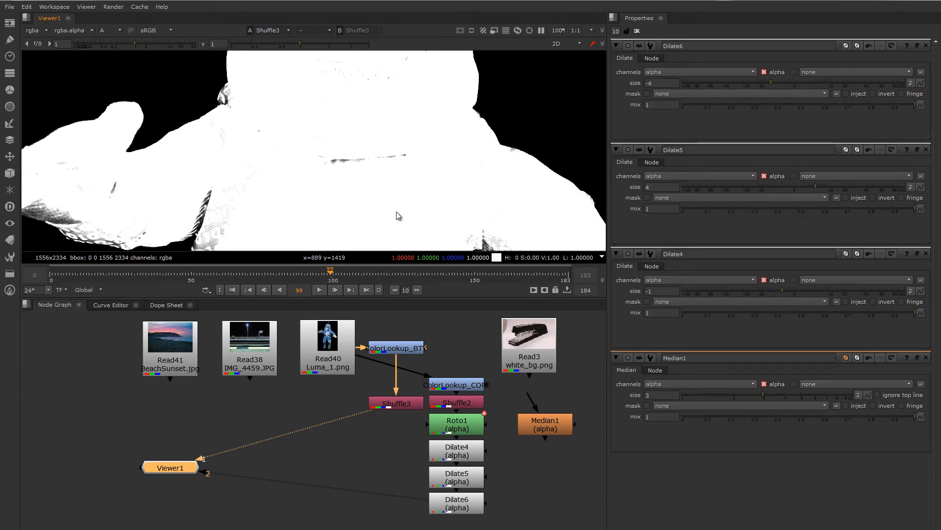
{"action": "scroll", "coordinate": [393, 210], "scroll_direction": "down", "scroll_amount": 2}
{"action": "middle_click_drag", "start_coordinate": [373, 216], "coordinate": [382, 123]}
{"action": "middle_click_drag", "start_coordinate": [404, 211], "coordinate": [397, 132]}
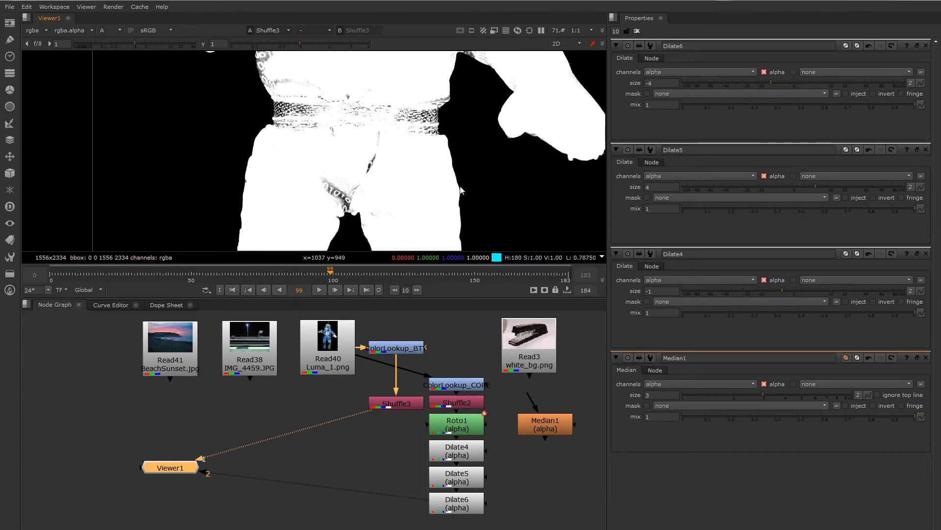
{"action": "scroll", "coordinate": [421, 188], "scroll_direction": "up", "scroll_amount": 3}
{"action": "scroll", "coordinate": [423, 187], "scroll_direction": "down", "scroll_amount": 3}
{"action": "scroll", "coordinate": [419, 178], "scroll_direction": "up", "scroll_amount": 1}
{"action": "mouse_move", "coordinate": [492, 120]}
{"action": "middle_mouse_down"}
{"action": "mouse_move", "coordinate": [418, 178]}
{"action": "mouse_move", "coordinate": [461, 163]}
{"action": "mouse_move", "coordinate": [469, 211]}
{"action": "middle_mouse_up"}
{"action": "middle_click_drag", "start_coordinate": [412, 120], "coordinate": [453, 201]}
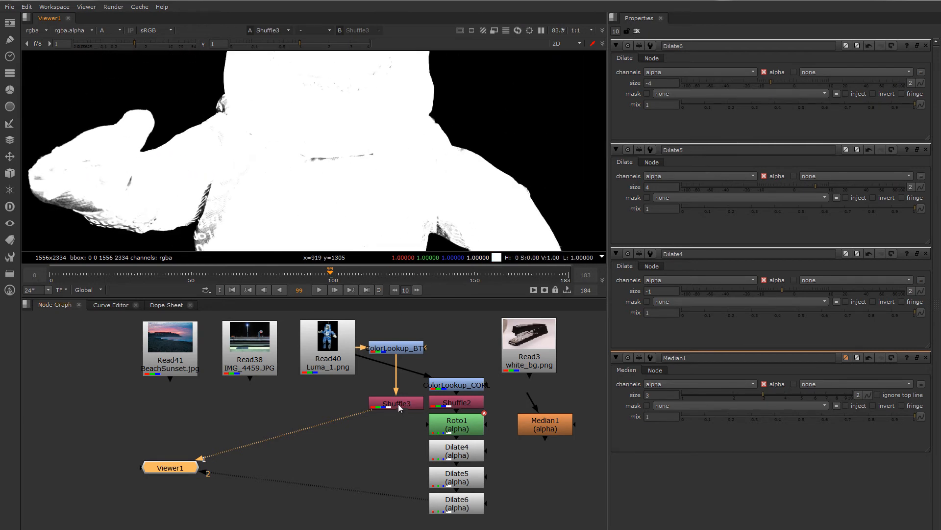
Soften the BTY matte by moving the upper point of ColorLookup_BTY's master curve to about 0.1.
{"action": "double_click", "coordinate": [399, 348]}
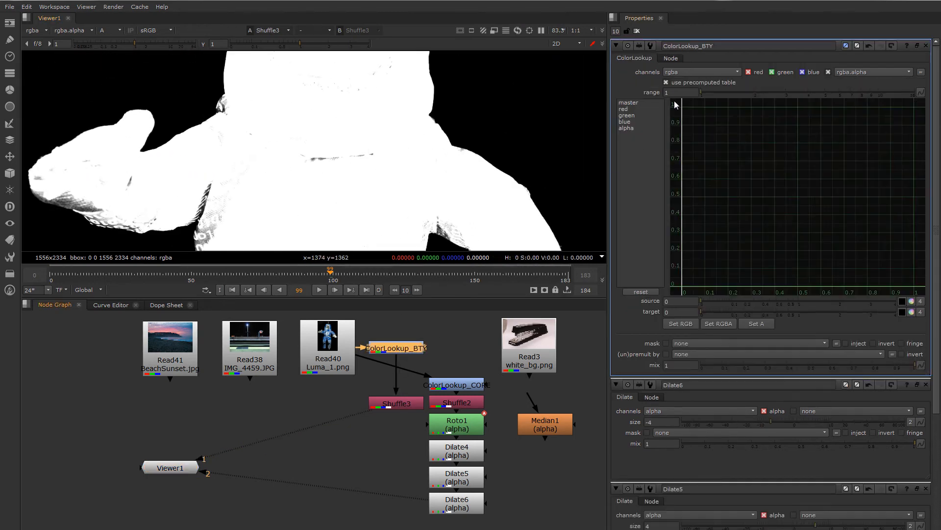
{"action": "left_click", "coordinate": [627, 103]}
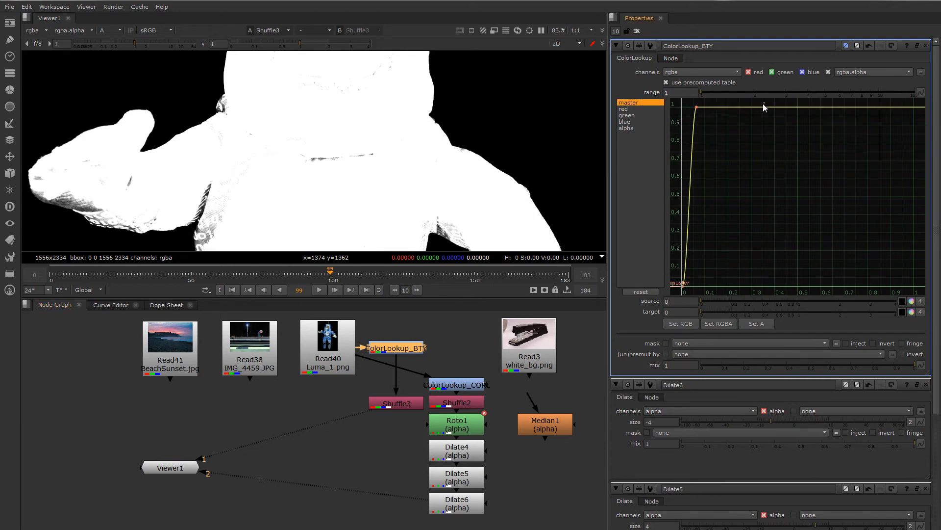
{"action": "left_click_drag", "start_coordinate": [763, 103], "coordinate": [675, 292]}
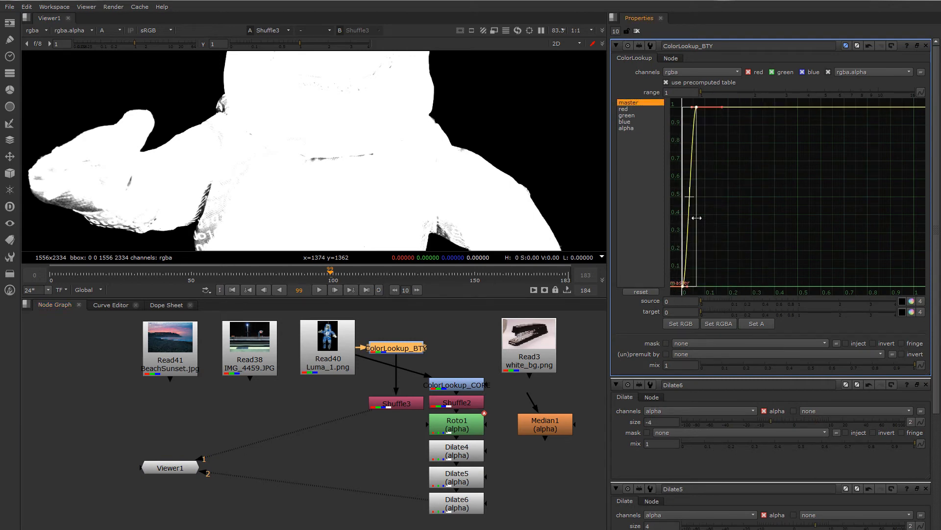
{"action": "mouse_move", "coordinate": [697, 217]}
{"action": "left_mouse_down"}
{"action": "mouse_move", "coordinate": [723, 218]}
{"action": "mouse_move", "coordinate": [710, 218]}
{"action": "left_mouse_up"}
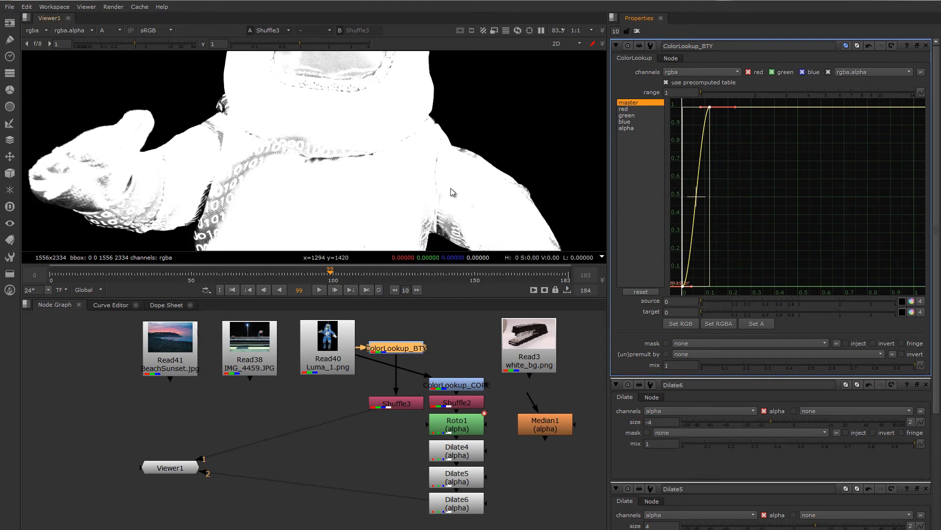
Inspect the adjusted BTY matte over the legs, torso, helmet and antenna.
{"action": "scroll", "coordinate": [451, 187], "scroll_direction": "down", "scroll_amount": 5}
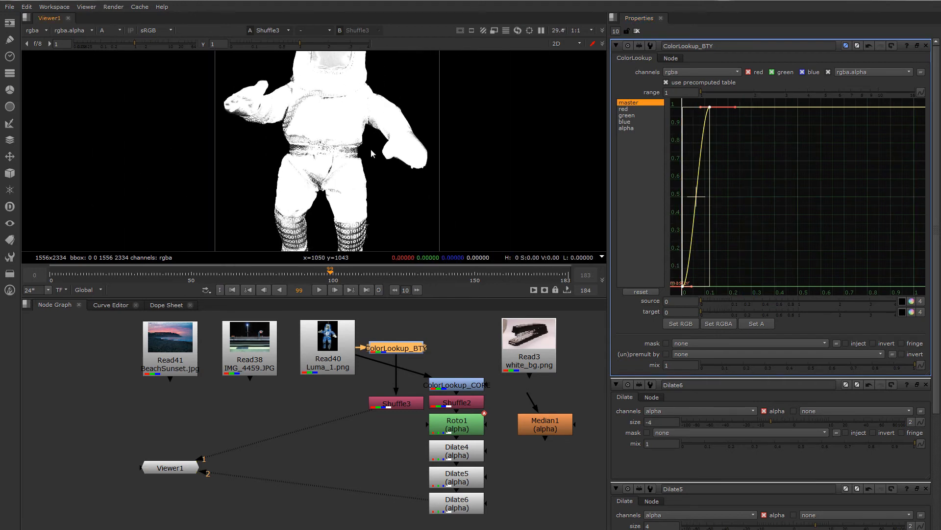
{"action": "middle_click_drag", "start_coordinate": [371, 149], "coordinate": [384, 101]}
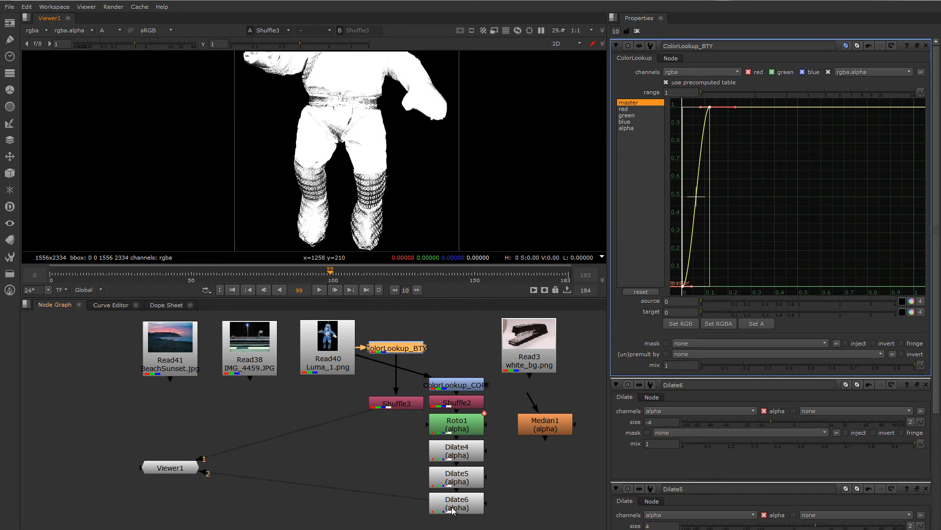
{"action": "left_click", "coordinate": [399, 406]}
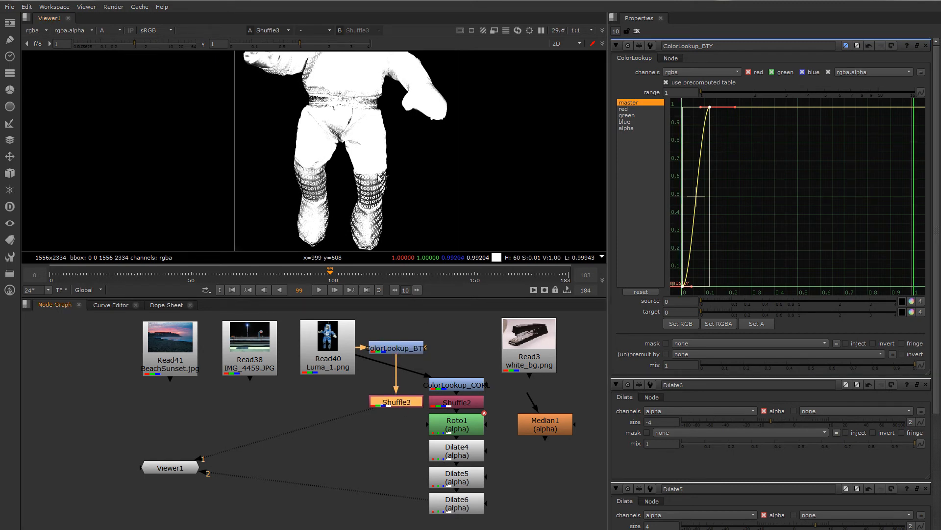
{"action": "middle_click_drag", "start_coordinate": [398, 158], "coordinate": [406, 225]}
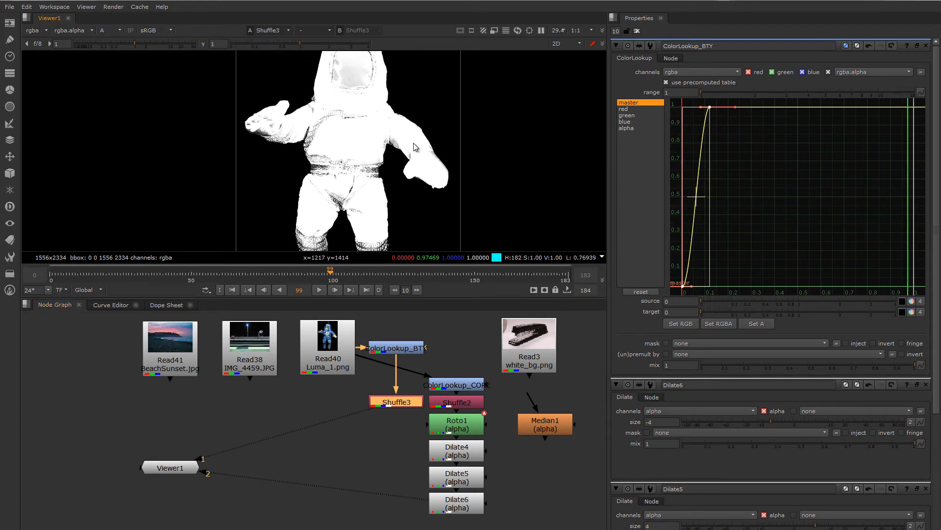
{"action": "middle_click_drag", "start_coordinate": [414, 142], "coordinate": [413, 202]}
{"action": "scroll", "coordinate": [342, 86], "scroll_direction": "up", "scroll_amount": 4}
{"action": "middle_click_drag", "start_coordinate": [372, 70], "coordinate": [383, 79]}
{"action": "scroll", "coordinate": [393, 98], "scroll_direction": "down", "scroll_amount": 2}
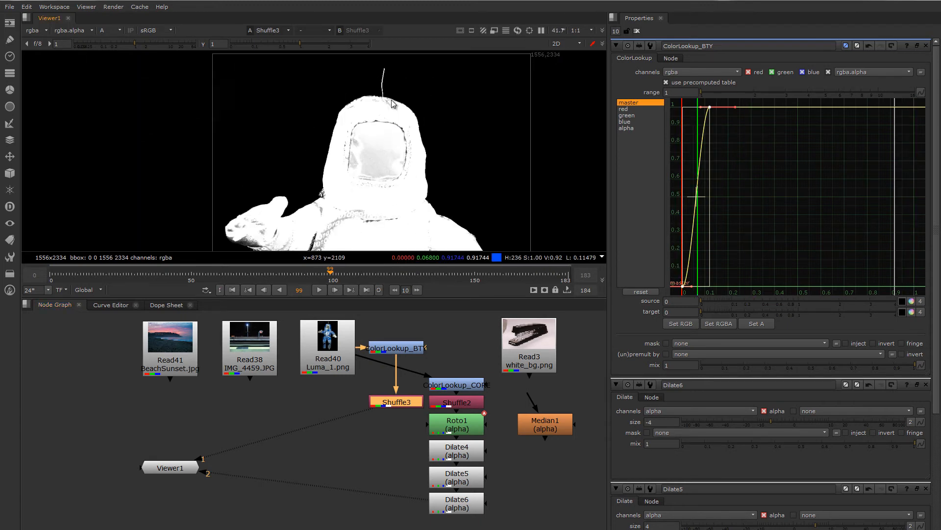
{"action": "middle_click_drag", "start_coordinate": [419, 190], "coordinate": [367, 49]}
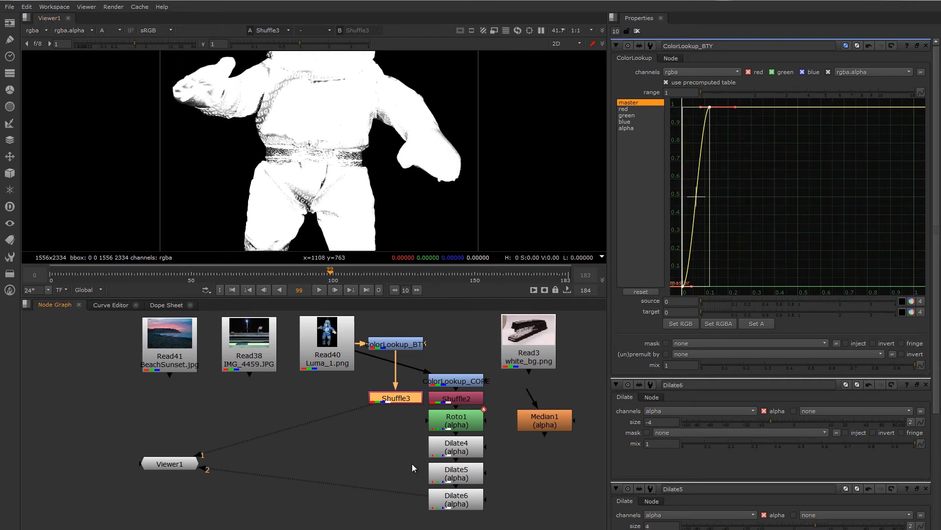
{"action": "middle_click_drag", "start_coordinate": [412, 464], "coordinate": [413, 451]}
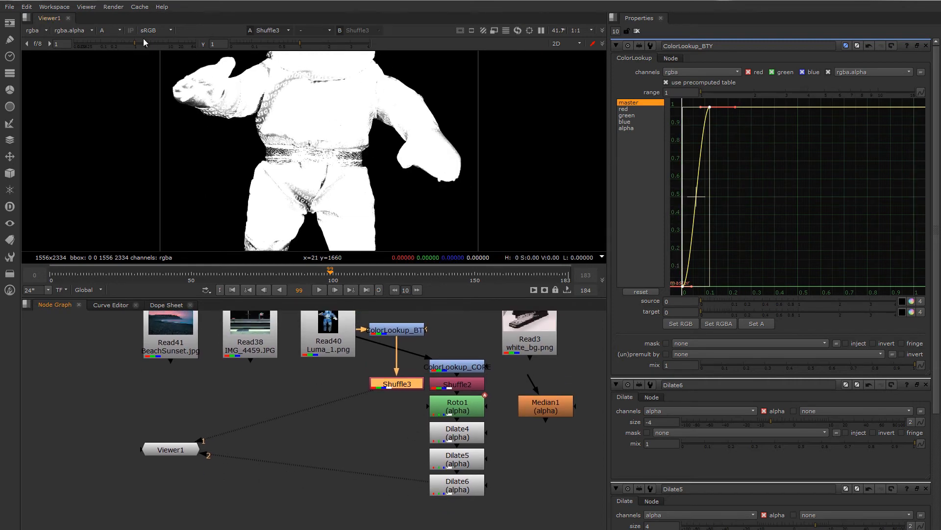
Check the BTY matte's background with the viewer gain at 64, and restore the gain to 1.
{"action": "left_click_drag", "start_coordinate": [144, 43], "coordinate": [217, 44]}
{"action": "scroll", "coordinate": [384, 170], "scroll_direction": "down", "scroll_amount": 2}
{"action": "middle_click_drag", "start_coordinate": [388, 164], "coordinate": [405, 236]}
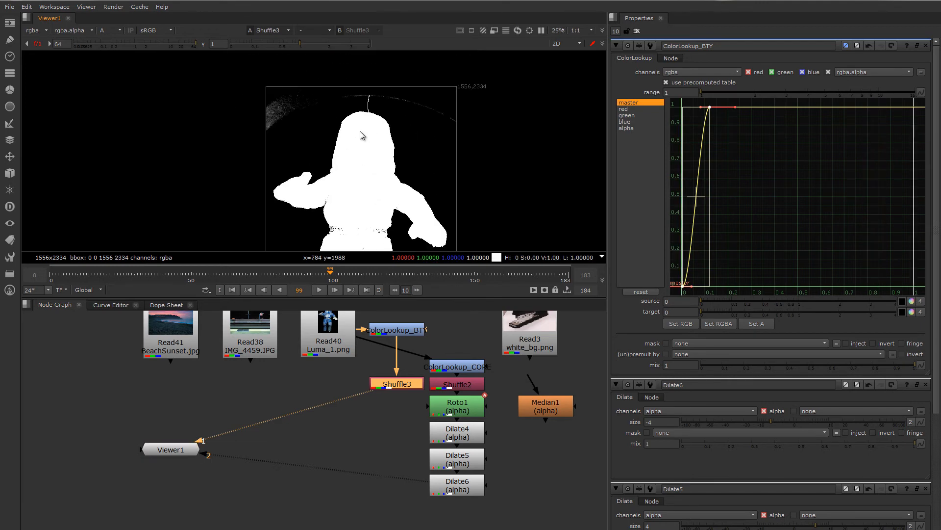
{"action": "left_click", "coordinate": [41, 45]}
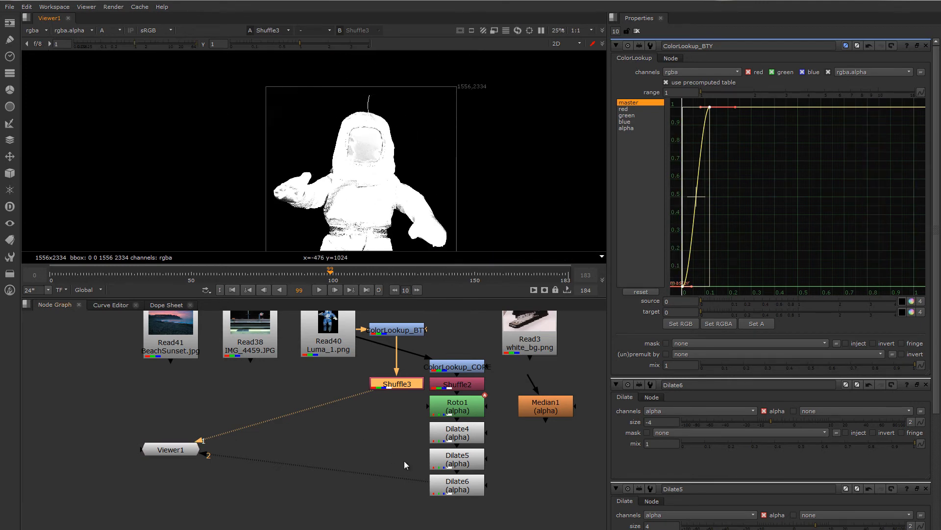
Spread out the node graph by moving the Read41, Read38 and Read40 nodes away from the lookups and placing ColorLookup_BTY with Shuffle3 near Read40.
{"action": "middle_click_drag", "start_coordinate": [404, 461], "coordinate": [400, 417]}
{"action": "left_click", "coordinate": [458, 459]}
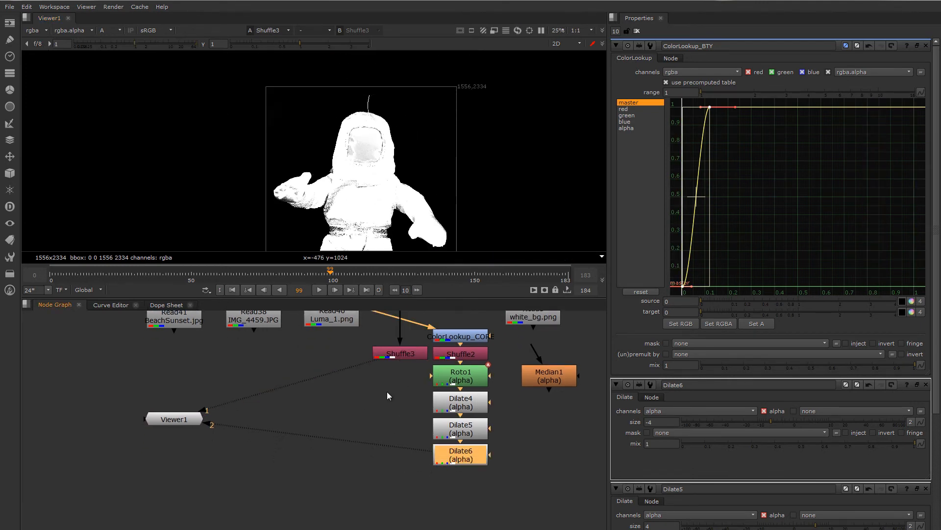
{"action": "middle_click_drag", "start_coordinate": [353, 363], "coordinate": [380, 401]}
{"action": "scroll", "coordinate": [275, 383], "scroll_direction": "down", "scroll_amount": 3}
{"action": "left_click_drag", "start_coordinate": [195, 326], "coordinate": [221, 362]}
{"action": "left_click_drag", "start_coordinate": [364, 361], "coordinate": [300, 355]}
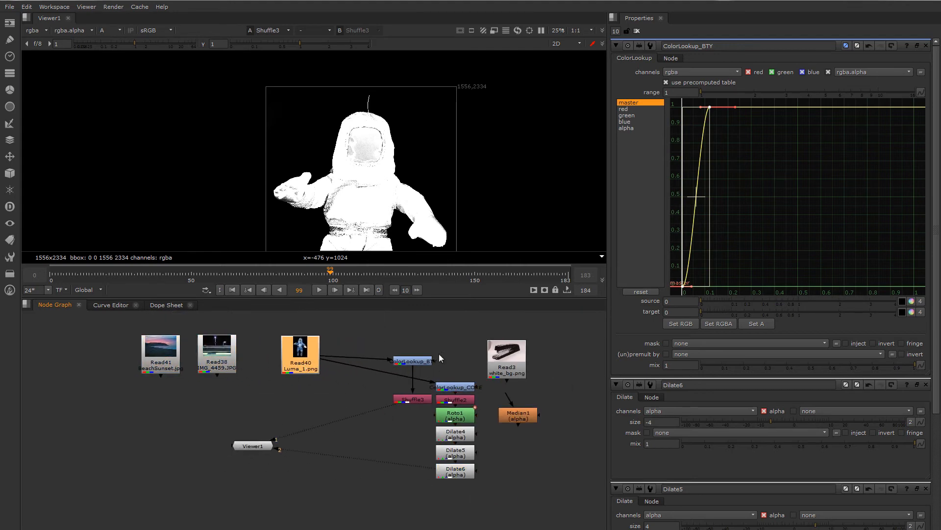
{"action": "left_click_drag", "start_coordinate": [440, 358], "coordinate": [361, 395]}
{"action": "left_click", "coordinate": [382, 417]}
{"action": "middle_click_drag", "start_coordinate": [384, 428], "coordinate": [360, 416]}
Add a Min merge combining Shuffle3 with Dilate6, and place it below Shuffle3.
{"action": "left_click", "coordinate": [426, 461]}
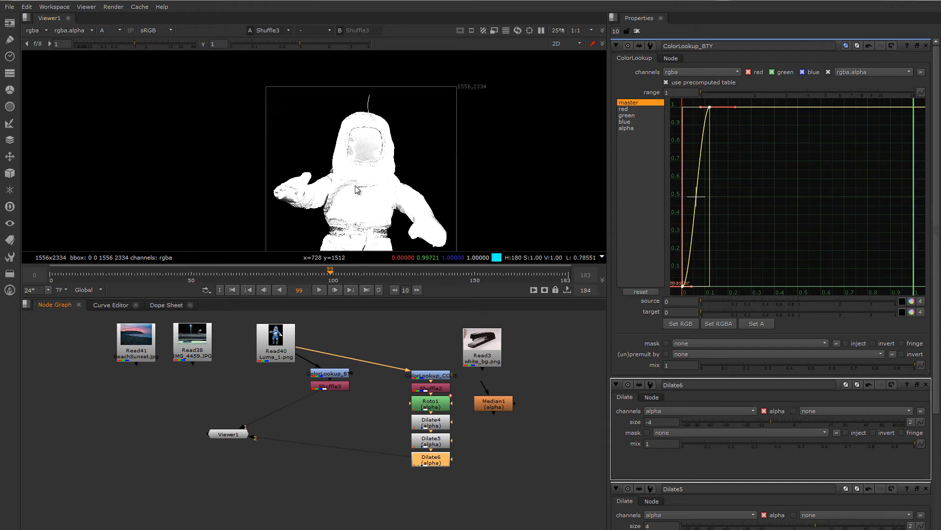
{"action": "double_click", "coordinate": [428, 462]}
{"action": "left_click", "coordinate": [329, 386]}
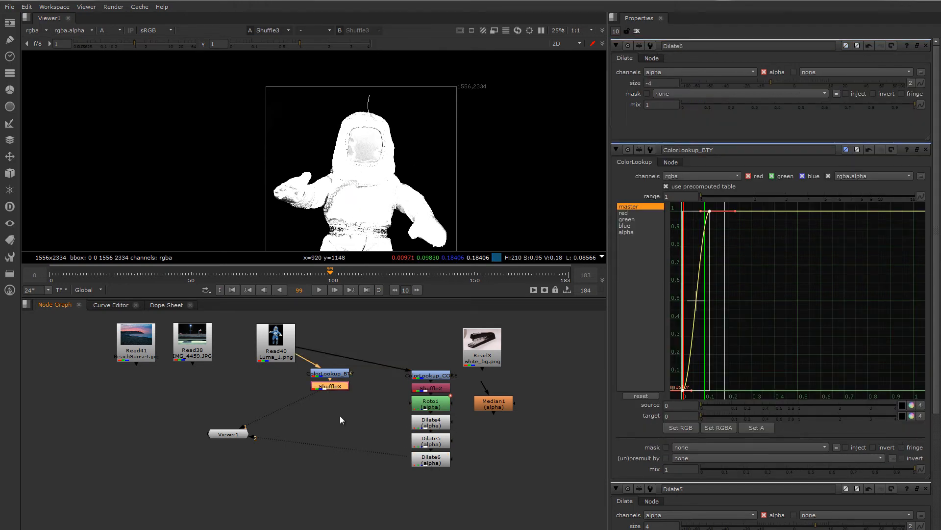
{"action": "left_click", "coordinate": [418, 461], "text": "shift"}
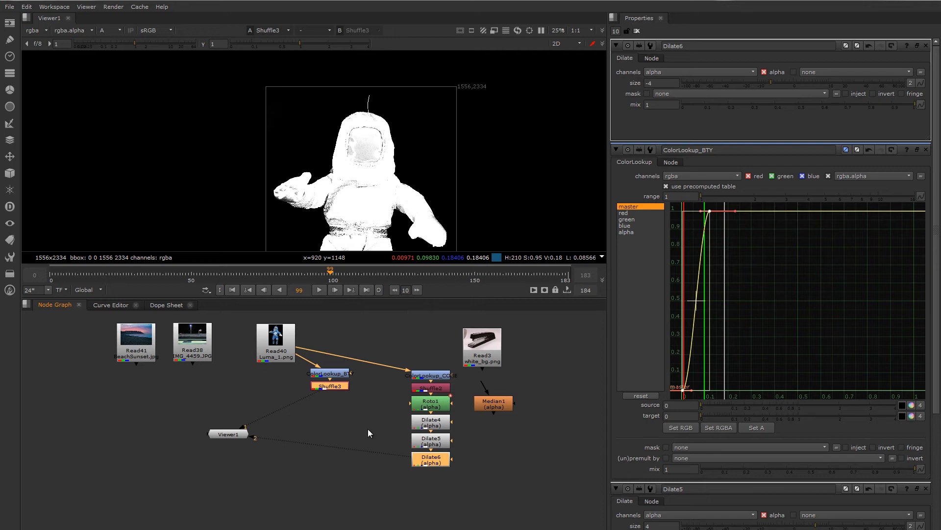
{"action": "key", "text": "Tab"}
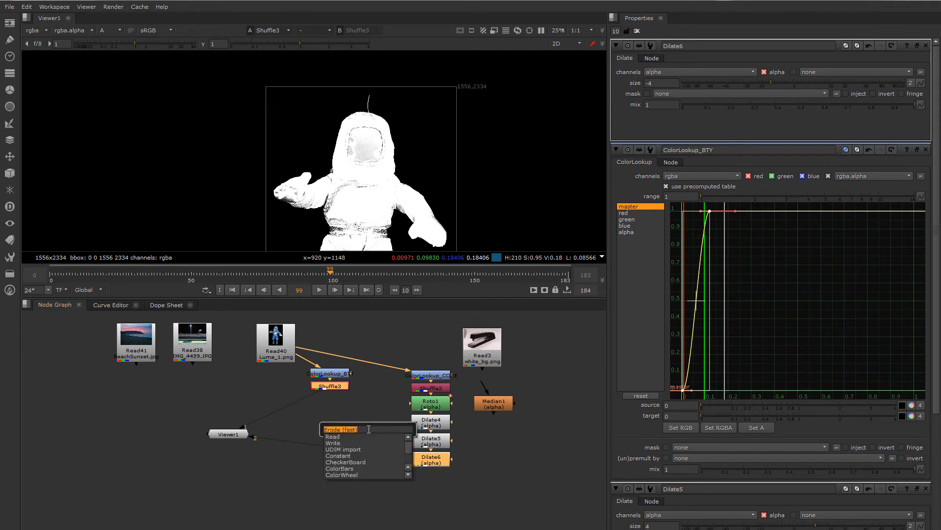
{"action": "type", "text": "Min"}
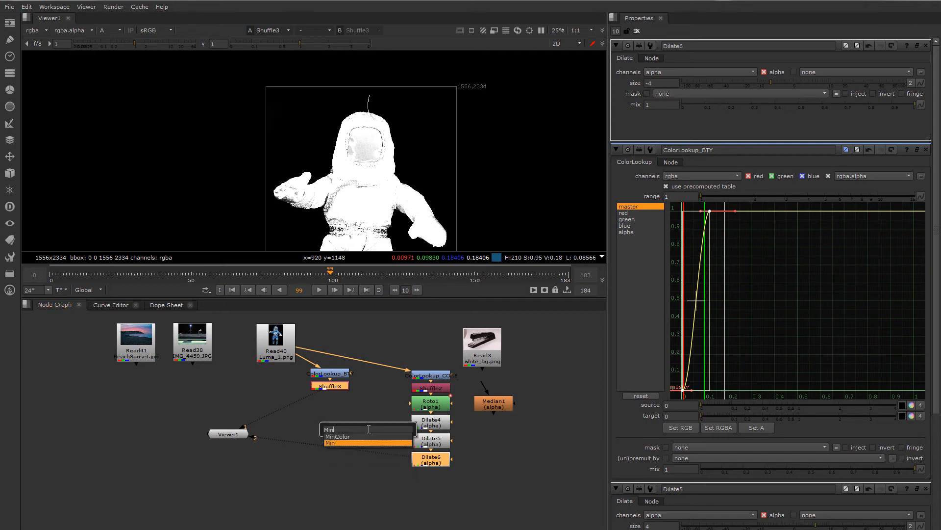
{"action": "key", "text": "Return"}
{"action": "left_click_drag", "start_coordinate": [441, 480], "coordinate": [333, 482]}
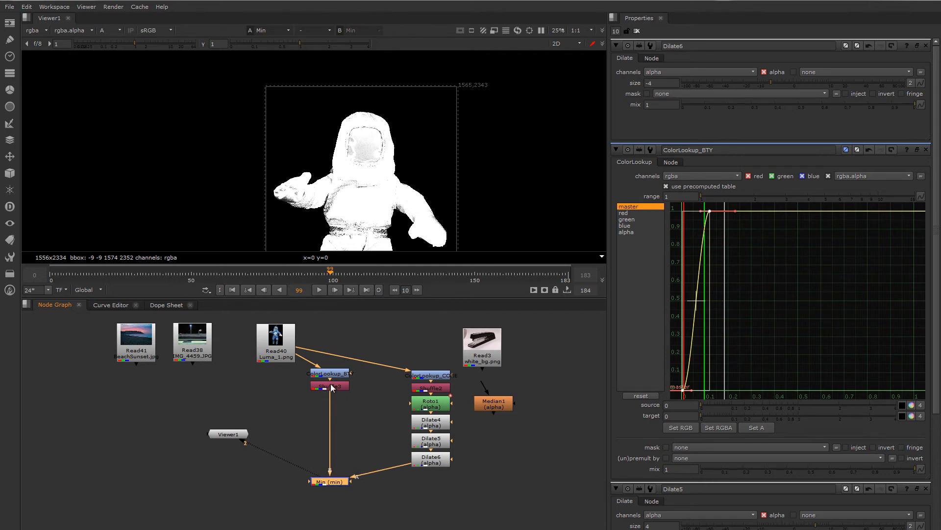
Inspect the Min matte over the whole figure, the torso and the helmet.
{"action": "middle_click_drag", "start_coordinate": [379, 203], "coordinate": [388, 165]}
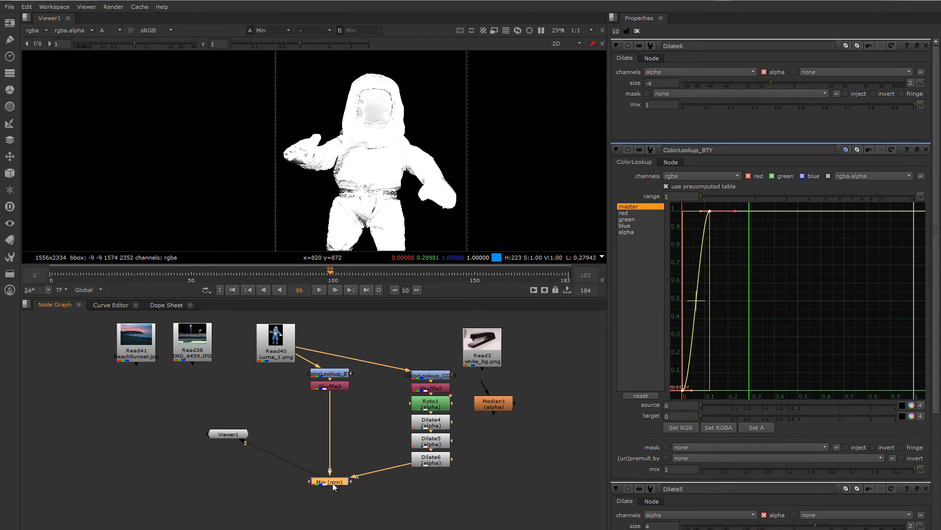
{"action": "left_click", "coordinate": [228, 434]}
{"action": "scroll", "coordinate": [376, 196], "scroll_direction": "down", "scroll_amount": 3}
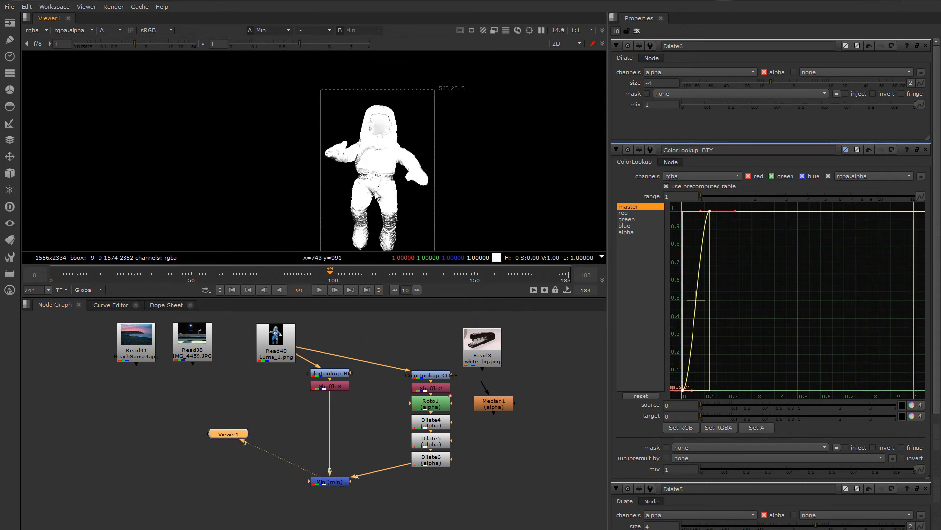
{"action": "scroll", "coordinate": [377, 195], "scroll_direction": "up", "scroll_amount": 7}
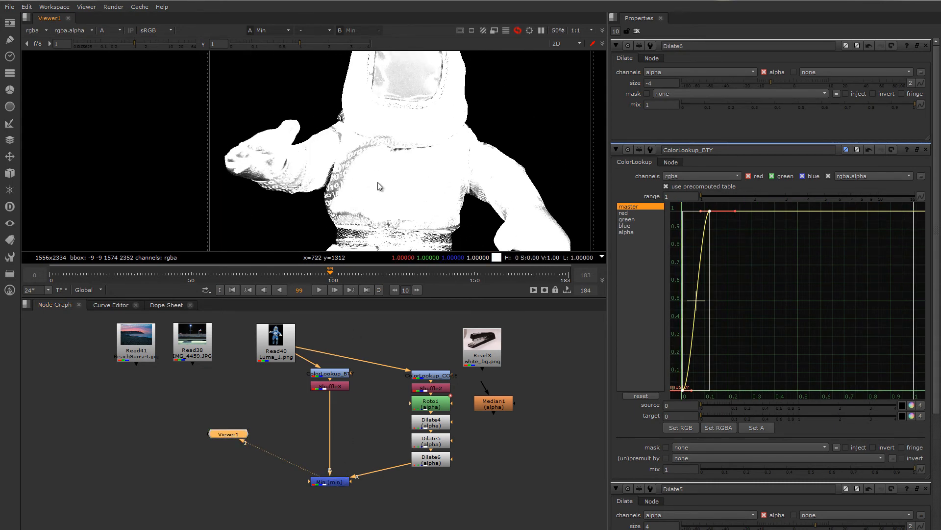
{"action": "scroll", "coordinate": [368, 156], "scroll_direction": "up", "scroll_amount": 1}
{"action": "middle_click_drag", "start_coordinate": [337, 130], "coordinate": [340, 158]}
{"action": "middle_click_drag", "start_coordinate": [413, 112], "coordinate": [406, 174]}
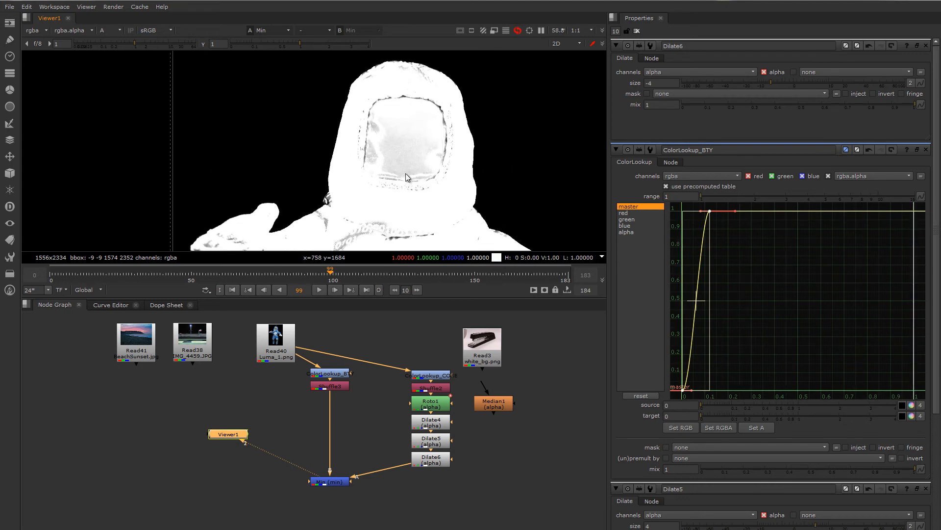
Compare the Shuffle3 matte with the Min result around the helmet and visor.
{"action": "left_click", "coordinate": [339, 386]}
{"action": "key", "text": "1"}
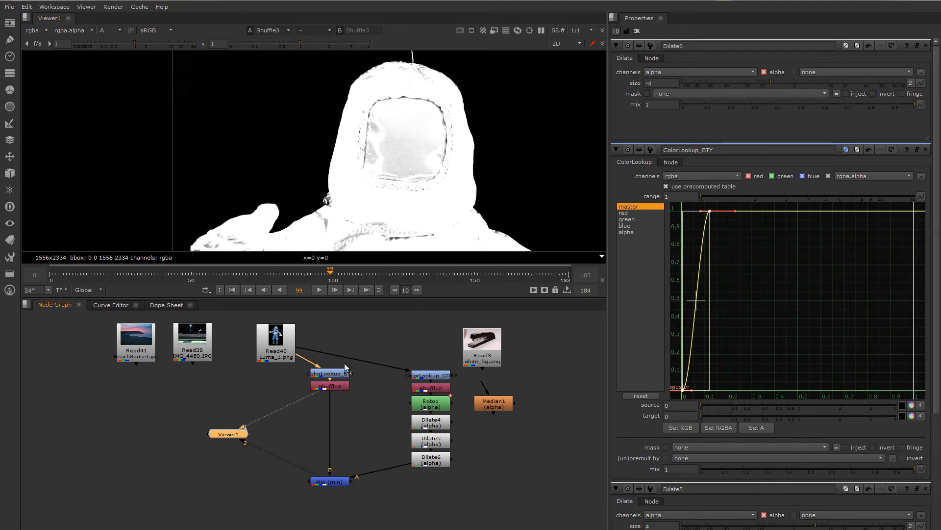
{"action": "key", "text": "2"}
{"action": "scroll", "coordinate": [357, 168], "scroll_direction": "down", "scroll_amount": 3}
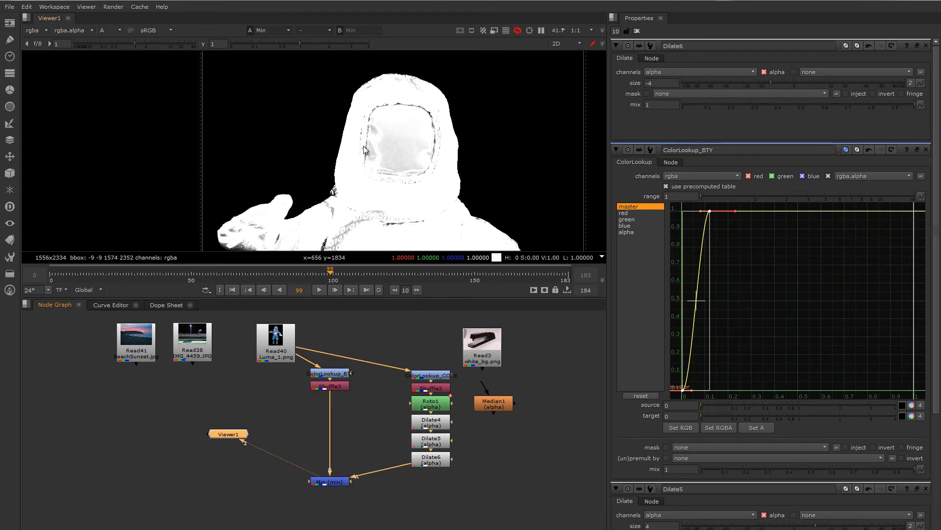
{"action": "scroll", "coordinate": [371, 202], "scroll_direction": "up", "scroll_amount": 5}
{"action": "middle_click_drag", "start_coordinate": [359, 171], "coordinate": [369, 204]}
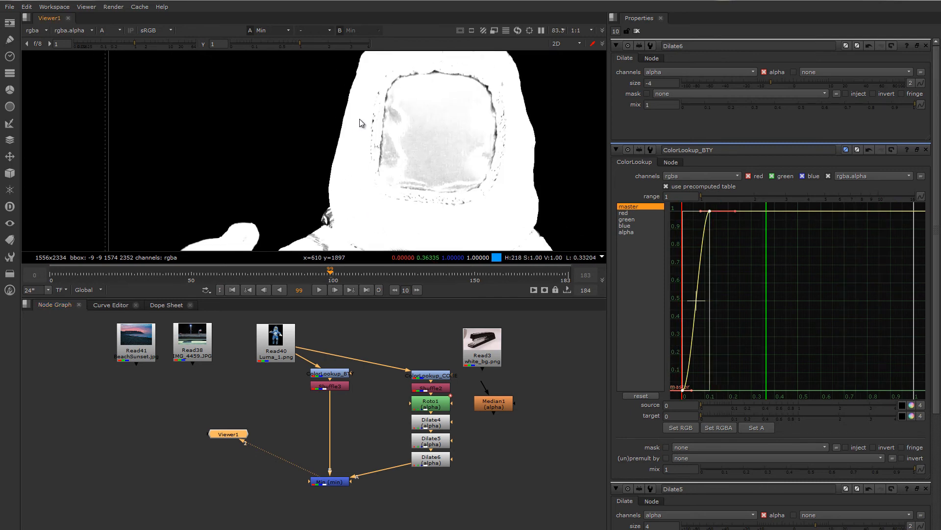
{"action": "middle_click_drag", "start_coordinate": [360, 118], "coordinate": [364, 178]}
{"action": "scroll", "coordinate": [402, 111], "scroll_direction": "up", "scroll_amount": 4}
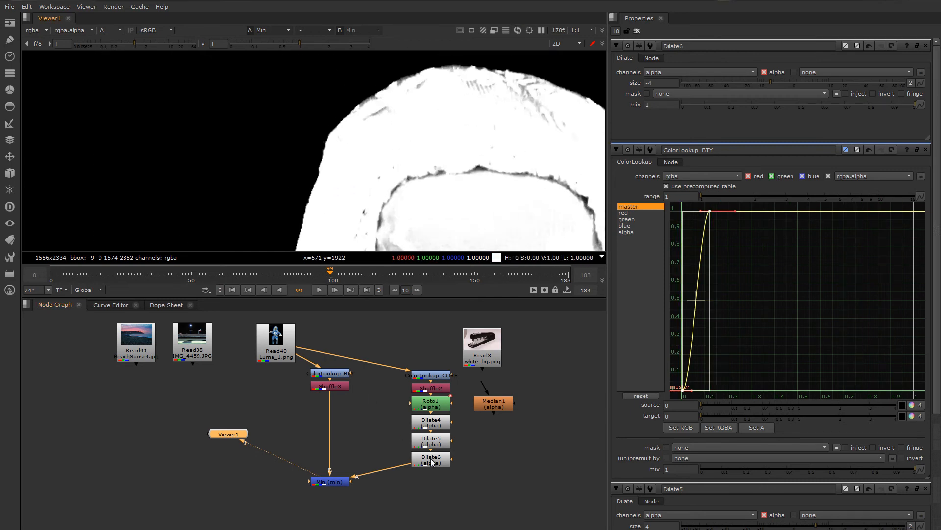
Flip between the Shuffle3 and Min mattes to compare the helmet's upper and side edges up close.
{"action": "left_click", "coordinate": [331, 386]}
{"action": "key", "text": "1"}
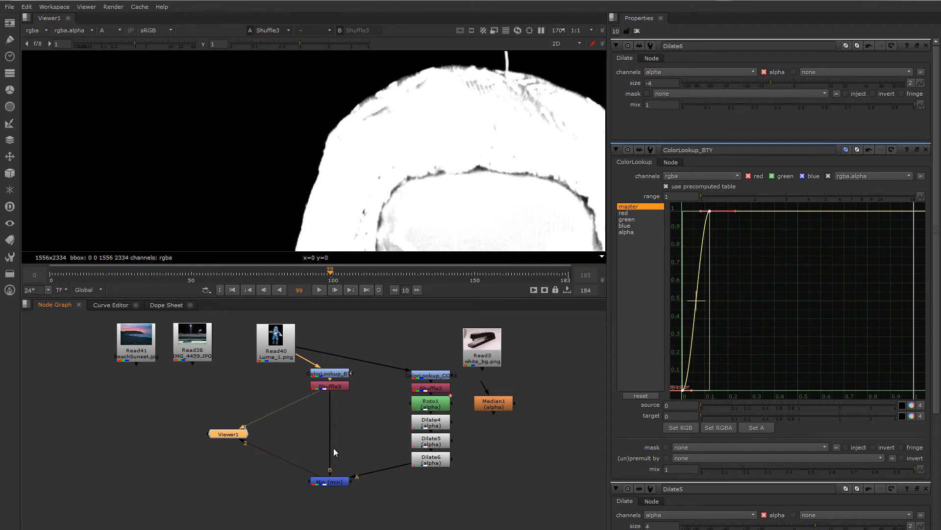
{"action": "left_click", "coordinate": [335, 481]}
{"action": "key", "text": "2"}
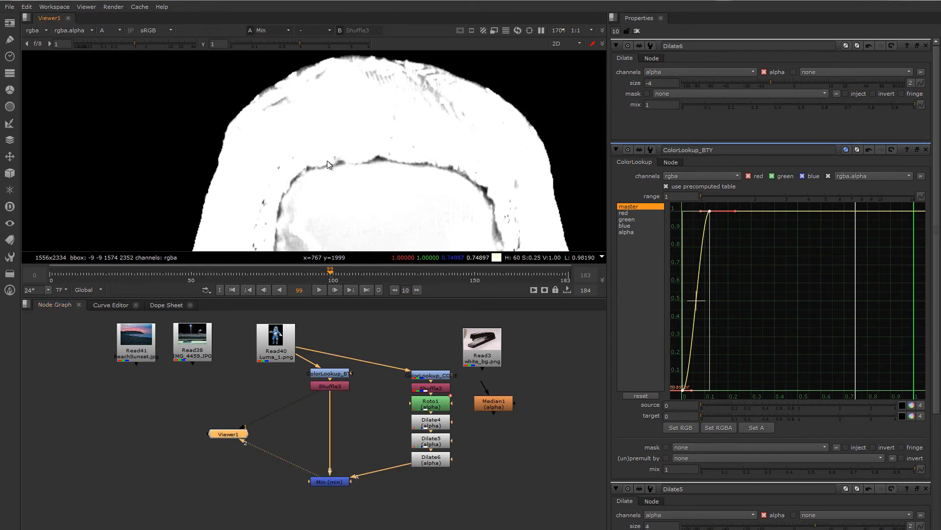
{"action": "key", "text": "1"}
{"action": "key", "text": "2"}
{"action": "key", "text": "1"}
{"action": "key", "text": "2"}
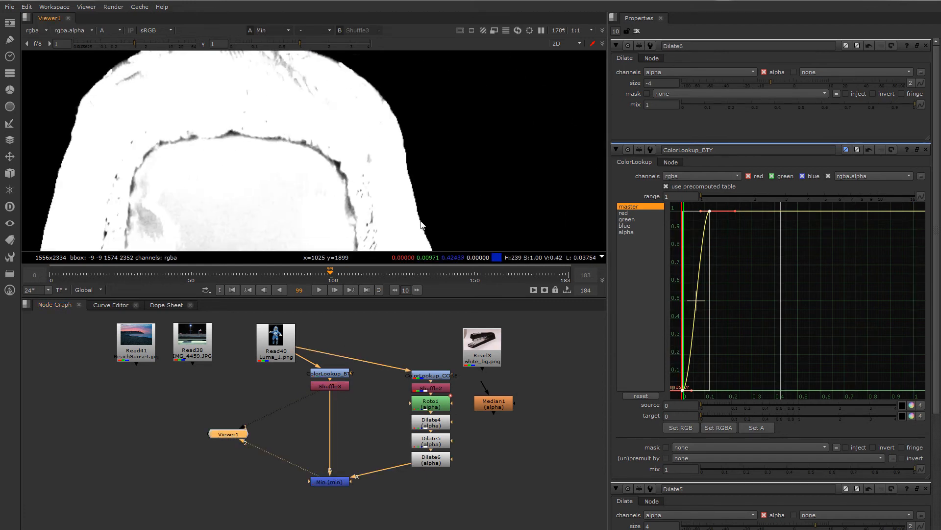
{"action": "key", "text": "1"}
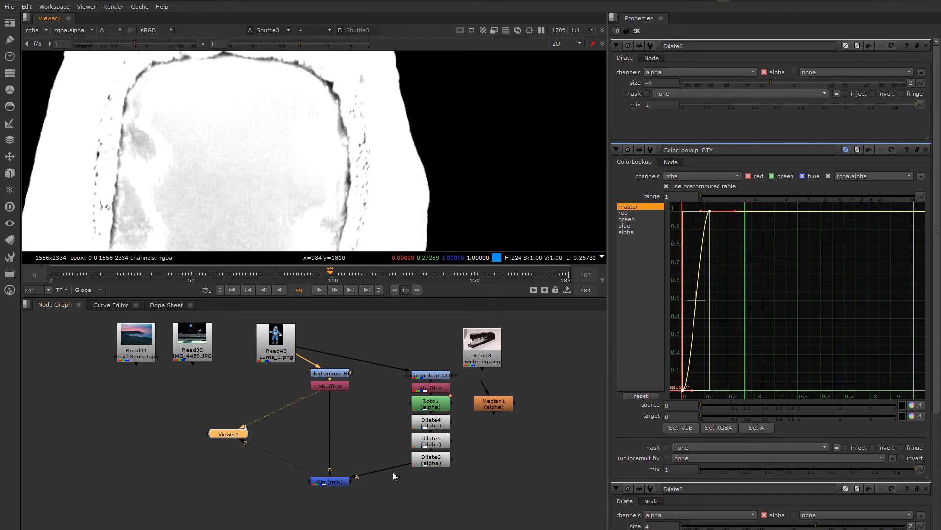
View the Dilate5 matte, reconnect the Min node's A input from Dilate6 to Dilate5, and view the Min result.
{"action": "left_click", "coordinate": [433, 463]}
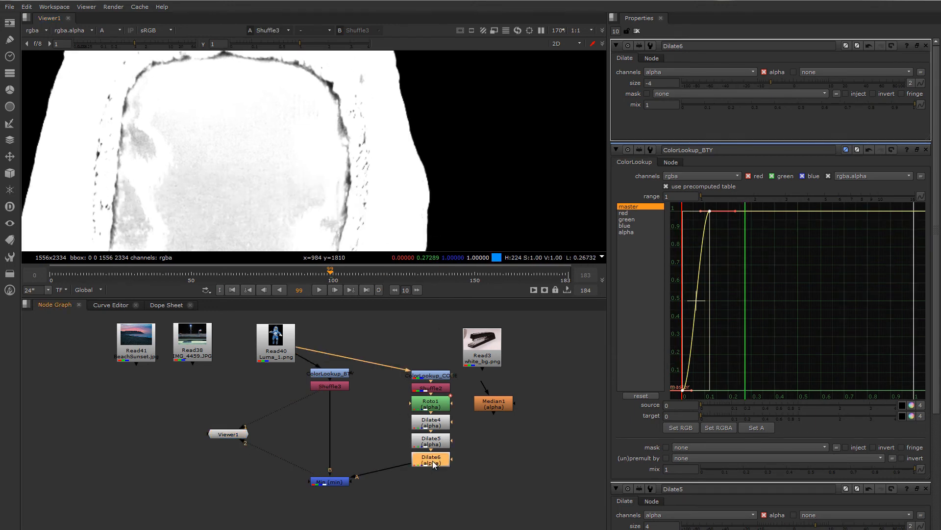
{"action": "scroll", "coordinate": [363, 172], "scroll_direction": "down", "scroll_amount": 3}
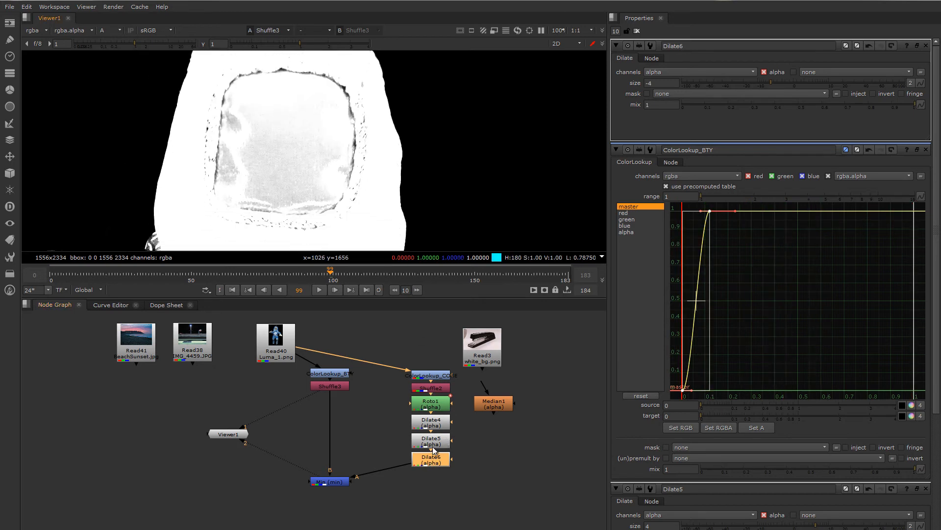
{"action": "key", "text": "1"}
{"action": "scroll", "coordinate": [357, 175], "scroll_direction": "down", "scroll_amount": 5}
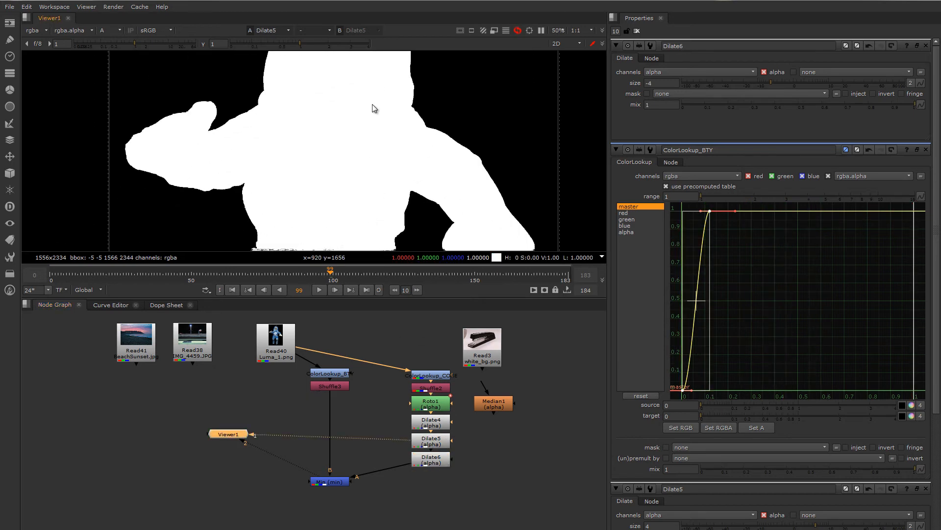
{"action": "left_click_drag", "start_coordinate": [408, 463], "coordinate": [422, 444]}
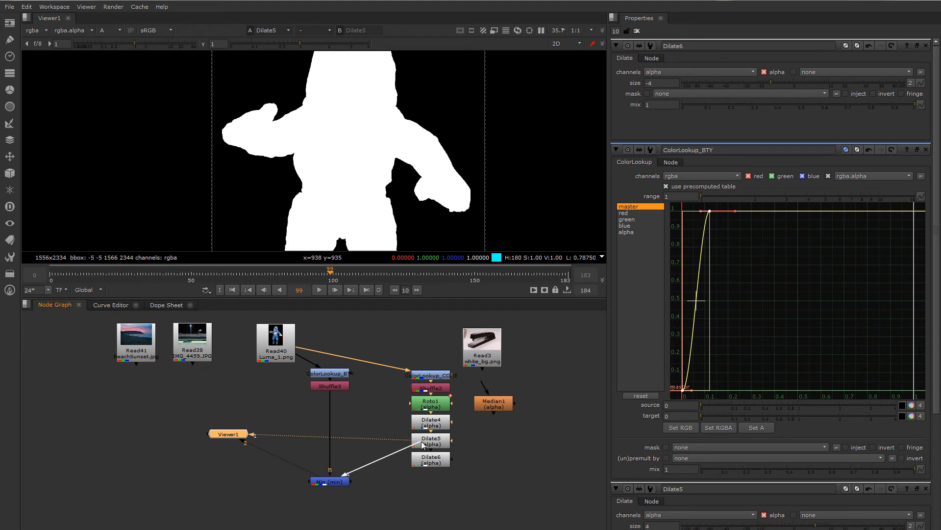
{"action": "key", "text": "2"}
Compare the reconnected Min matte with Shuffle3 at the helmet top and the antenna base.
{"action": "middle_click_drag", "start_coordinate": [362, 152], "coordinate": [350, 239]}
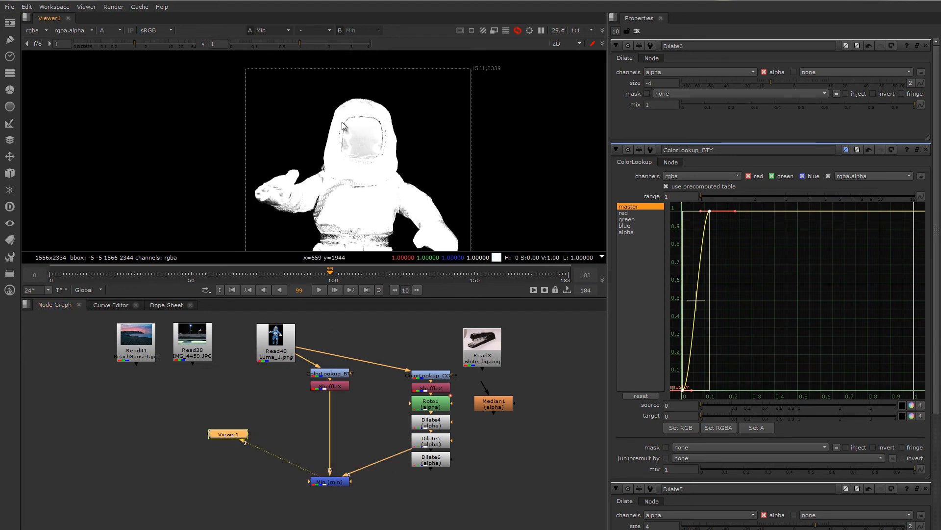
{"action": "middle_click_drag", "start_coordinate": [331, 126], "coordinate": [366, 139]}
{"action": "scroll", "coordinate": [366, 140], "scroll_direction": "up", "scroll_amount": 1}
{"action": "scroll", "coordinate": [367, 142], "scroll_direction": "up", "scroll_amount": 5}
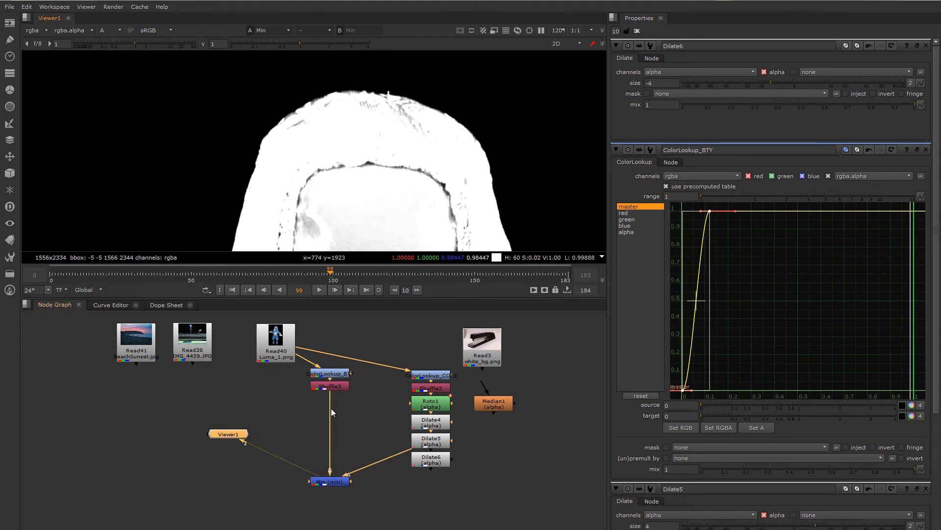
{"action": "left_click", "coordinate": [331, 387]}
{"action": "key", "text": "1"}
{"action": "key", "text": "2"}
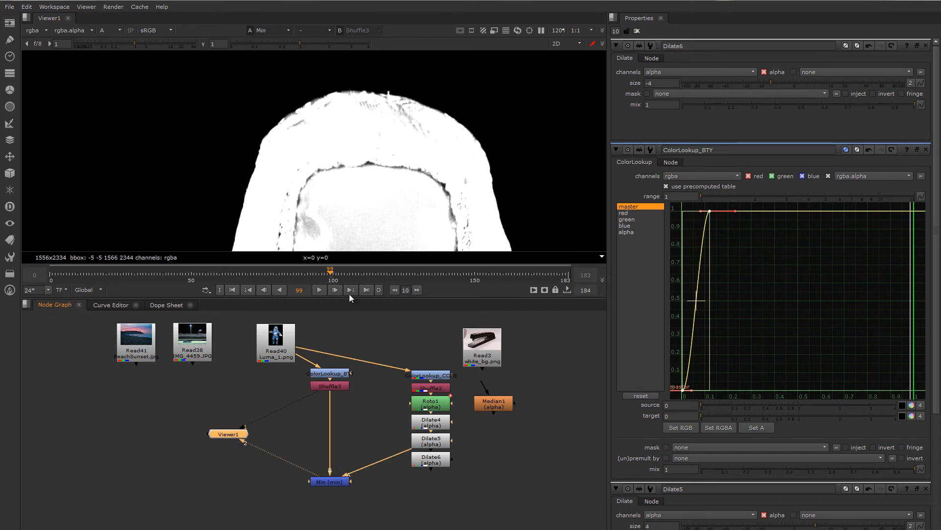
Examine the Min matte's visor, antenna base and outer helmet edge at several magnifications.
{"action": "scroll", "coordinate": [394, 122], "scroll_direction": "down", "scroll_amount": 3}
{"action": "middle_click_drag", "start_coordinate": [395, 121], "coordinate": [370, 74]}
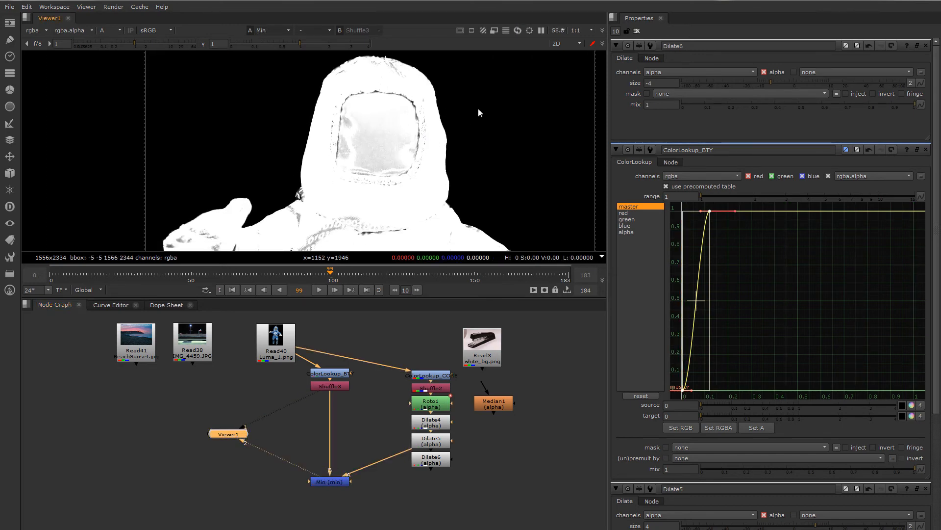
{"action": "scroll", "coordinate": [386, 110], "scroll_direction": "up", "scroll_amount": 3}
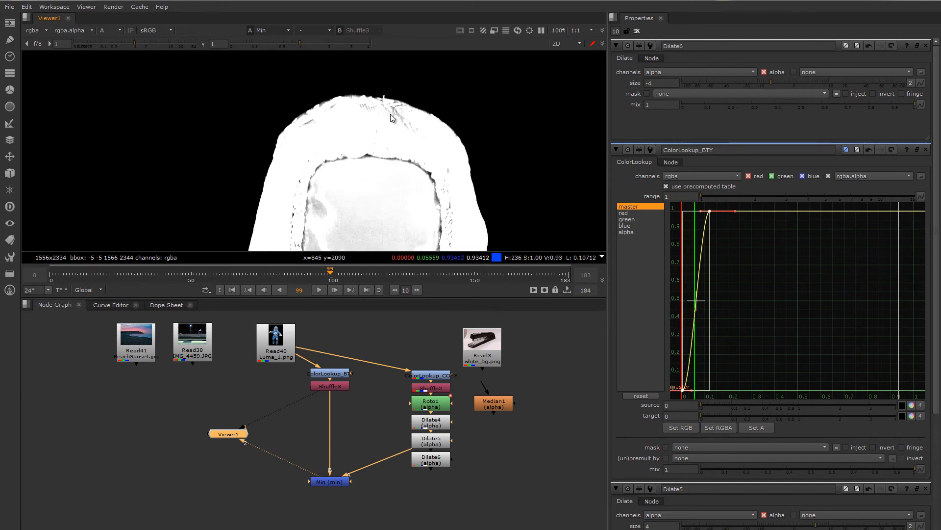
{"action": "scroll", "coordinate": [332, 164], "scroll_direction": "down", "scroll_amount": 3}
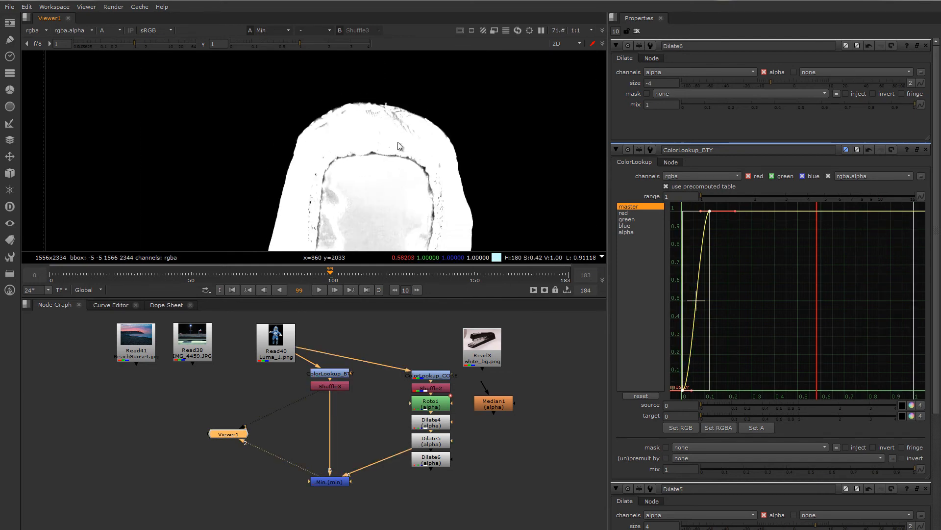
{"action": "scroll", "coordinate": [332, 165], "scroll_direction": "up", "scroll_amount": 8}
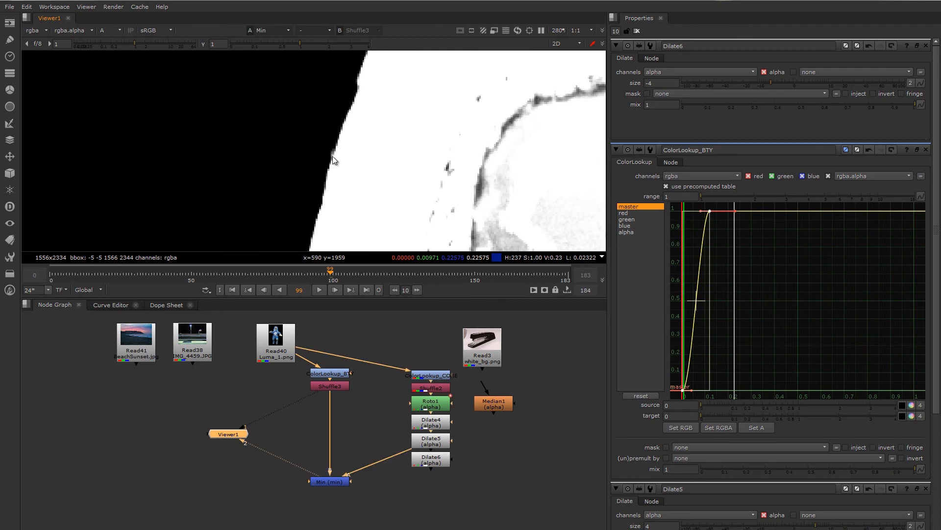
{"action": "key", "text": "2"}
{"action": "key", "text": "f"}
Space Dilate6 below Dilate5, add a Max merge combining Min with Dilate6, and place it below Min.
{"action": "left_click_drag", "start_coordinate": [436, 461], "coordinate": [437, 469]}
{"action": "middle_click_drag", "start_coordinate": [383, 500], "coordinate": [416, 469]}
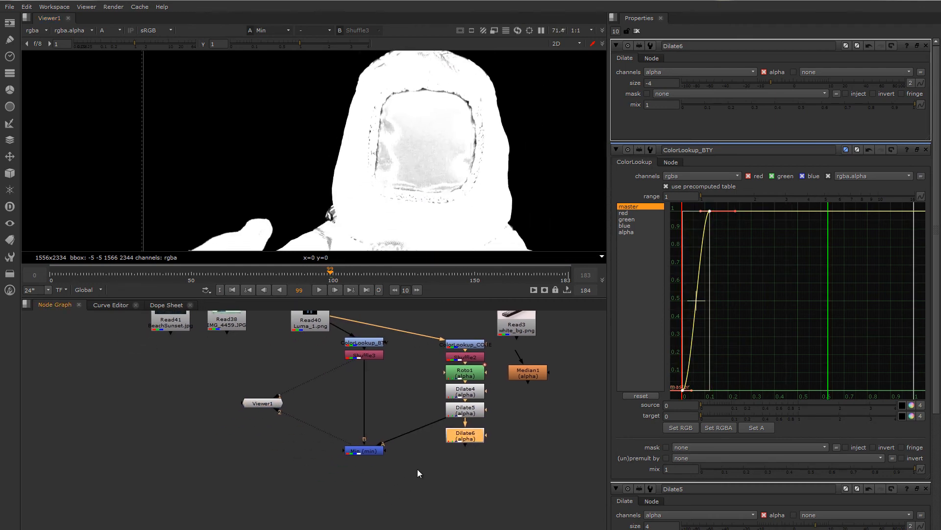
{"action": "left_click", "coordinate": [362, 453]}
{"action": "left_click", "coordinate": [454, 443]}
{"action": "left_click", "coordinate": [364, 450]}
{"action": "key", "text": "Tab"}
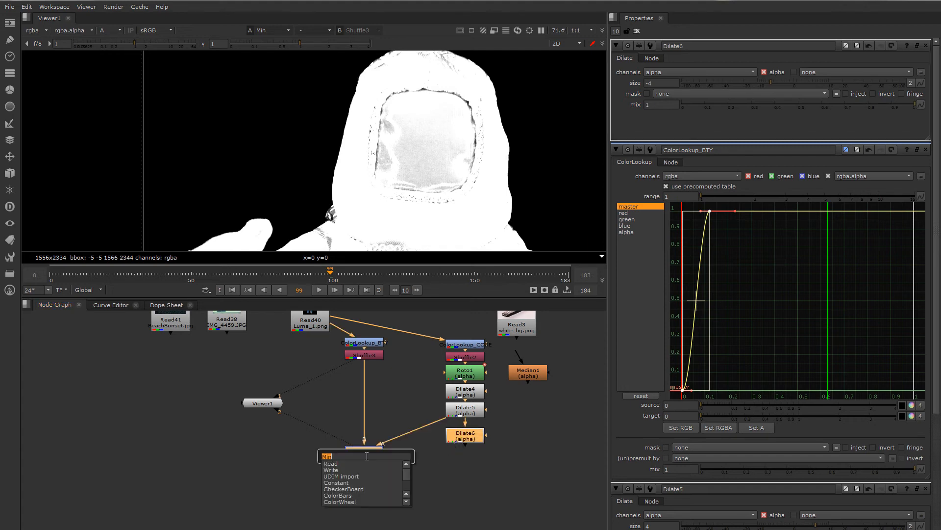
{"action": "type", "text": "max"}
{"action": "key", "text": "Return"}
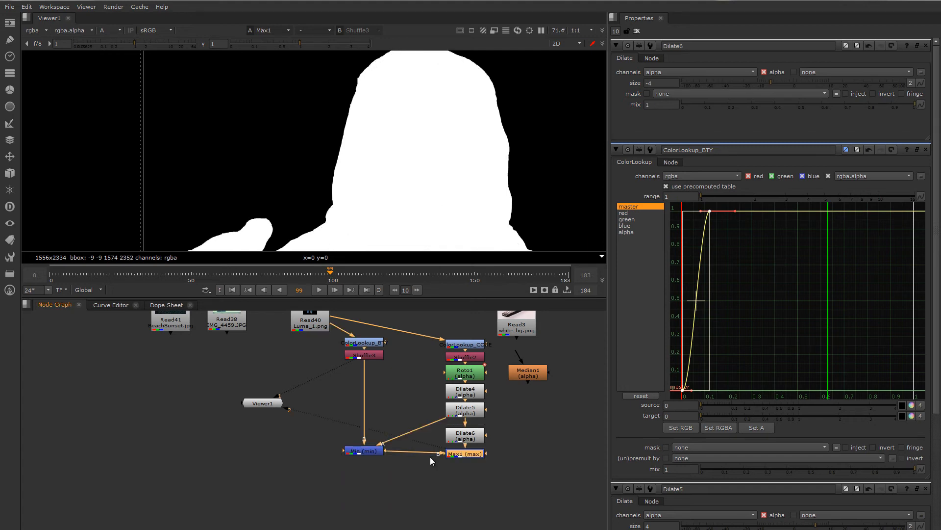
{"action": "left_click_drag", "start_coordinate": [465, 457], "coordinate": [364, 479]}
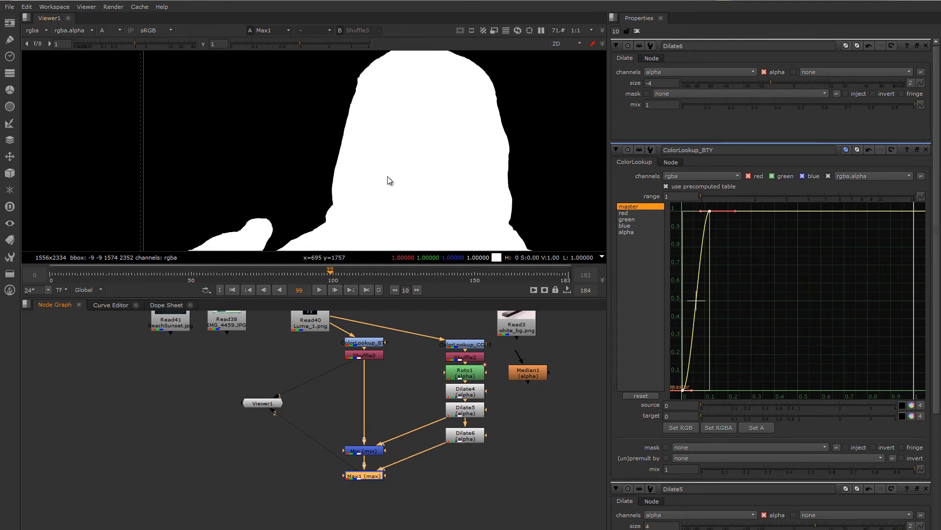
Compare the Min and Max1 mattes along the helmet's upper edge.
{"action": "scroll", "coordinate": [382, 142], "scroll_direction": "up", "scroll_amount": 6}
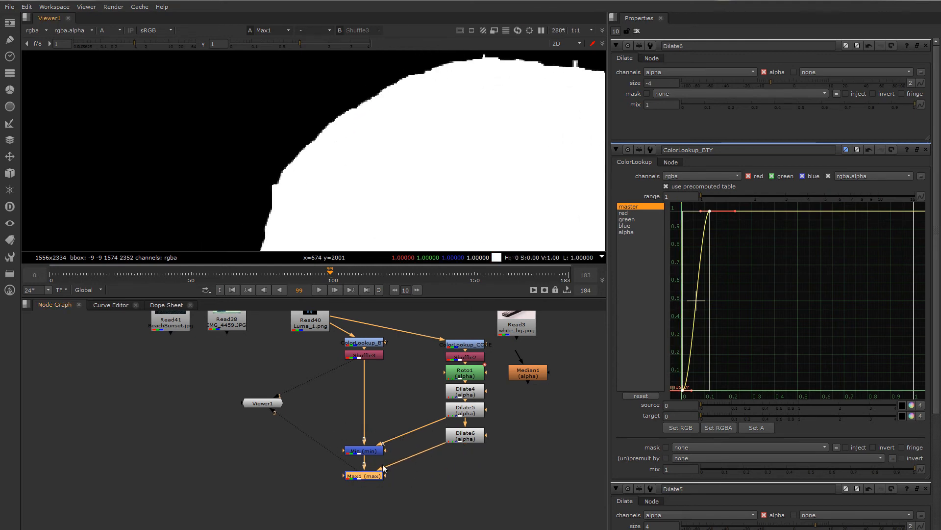
{"action": "left_click", "coordinate": [371, 456]}
{"action": "key", "text": "1"}
{"action": "key", "text": "2"}
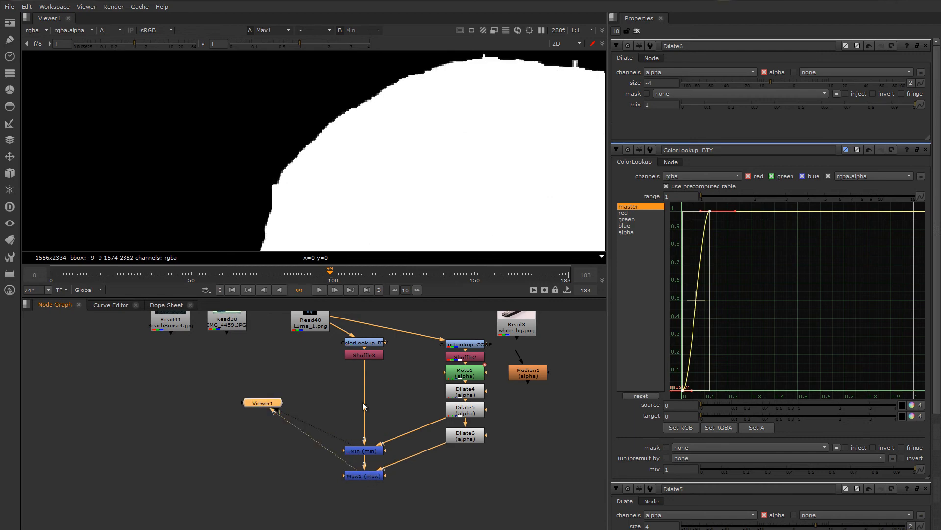
Compare the Min and Max1 mattes along the helmet's crown and its outer side edge at several magnifications.
{"action": "key", "text": "1"}
{"action": "key", "text": "2"}
{"action": "scroll", "coordinate": [374, 160], "scroll_direction": "down", "scroll_amount": 2}
{"action": "key", "text": "1"}
{"action": "key", "text": "2"}
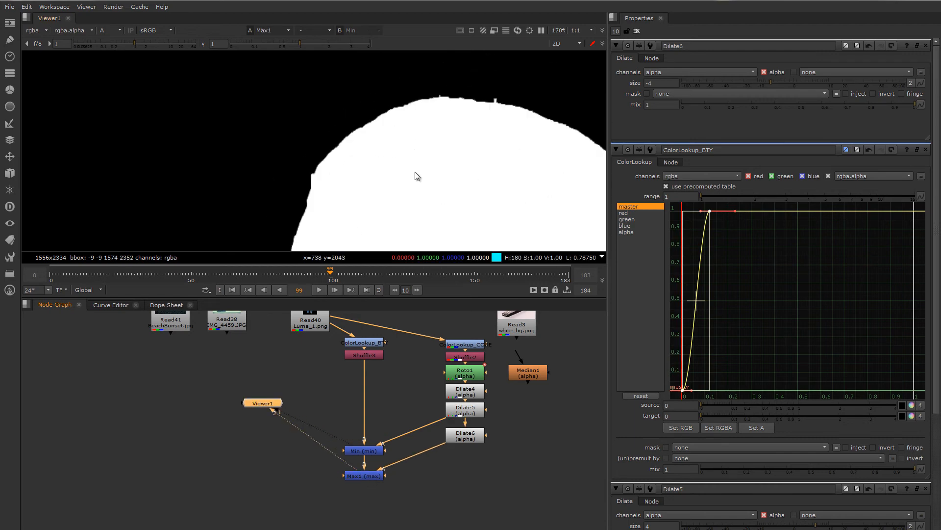
{"action": "key", "text": "1"}
{"action": "key", "text": "2"}
{"action": "scroll", "coordinate": [332, 178], "scroll_direction": "up", "scroll_amount": 4}
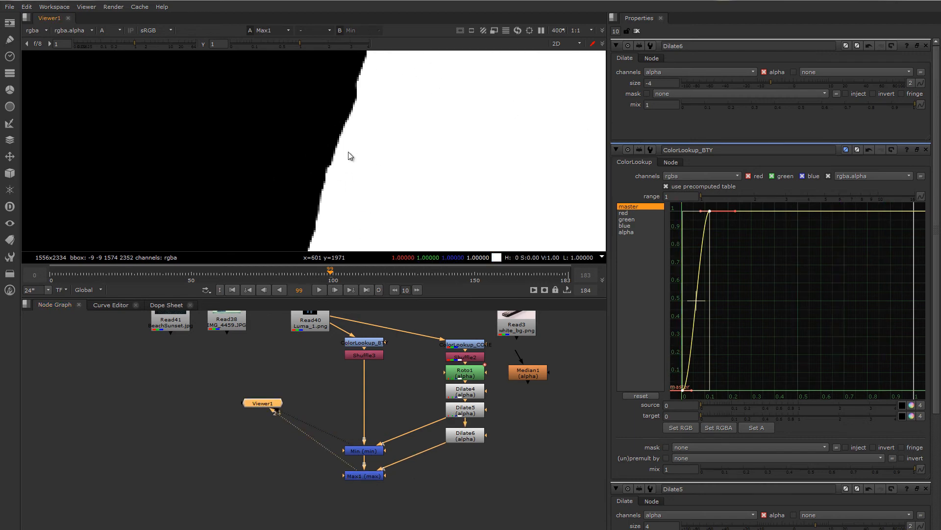
{"action": "middle_click_drag", "start_coordinate": [364, 179], "coordinate": [355, 128]}
{"action": "scroll", "coordinate": [355, 128], "scroll_direction": "down", "scroll_amount": 3}
{"action": "key", "text": "1"}
{"action": "key", "text": "2"}
{"action": "scroll", "coordinate": [355, 128], "scroll_direction": "down", "scroll_amount": 2}
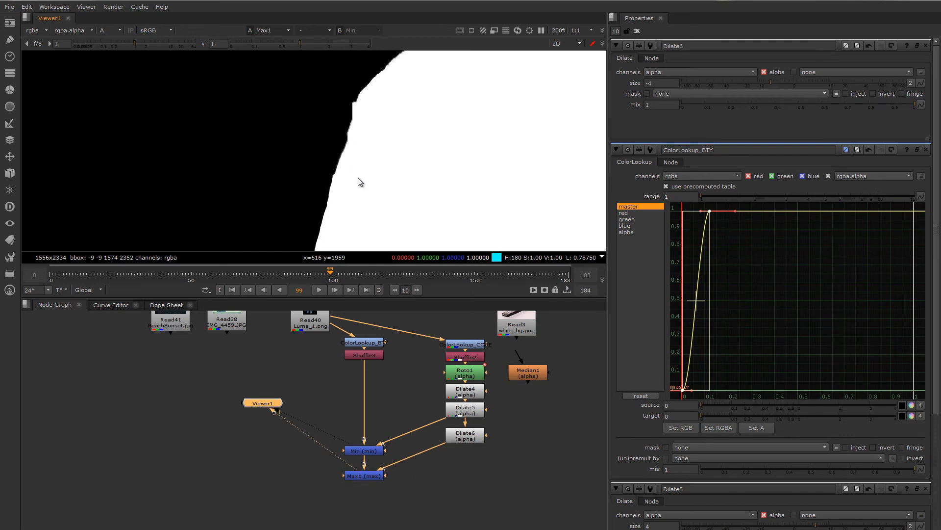
Compare the Min and Max1 mattes down the lower helmet edge to the shoulder and around the raised hand.
{"action": "scroll", "coordinate": [336, 221], "scroll_direction": "up", "scroll_amount": 1}
{"action": "middle_click_drag", "start_coordinate": [335, 220], "coordinate": [398, 194]}
{"action": "key", "text": "1"}
{"action": "key", "text": "2"}
{"action": "scroll", "coordinate": [431, 113], "scroll_direction": "down", "scroll_amount": 2}
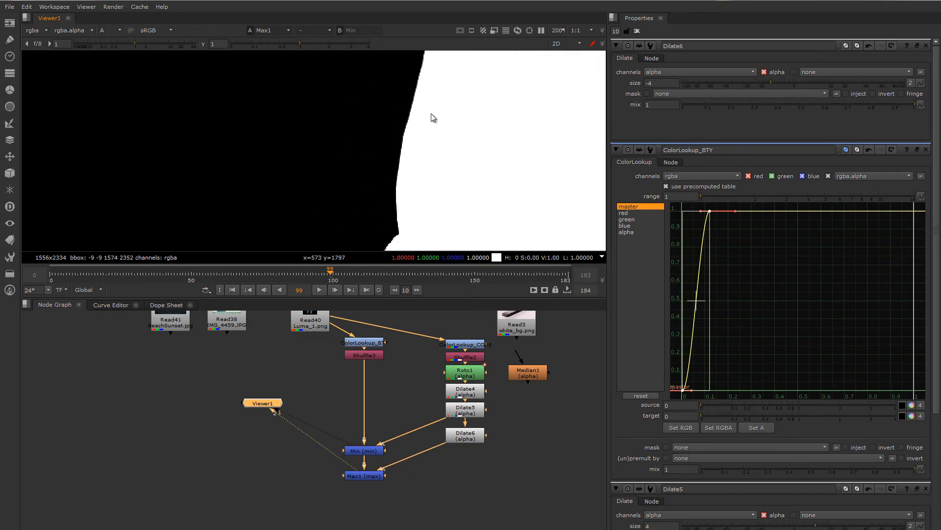
{"action": "scroll", "coordinate": [385, 193], "scroll_direction": "up", "scroll_amount": 2}
{"action": "key", "text": "1"}
{"action": "key", "text": "2"}
{"action": "scroll", "coordinate": [358, 172], "scroll_direction": "up", "scroll_amount": 2}
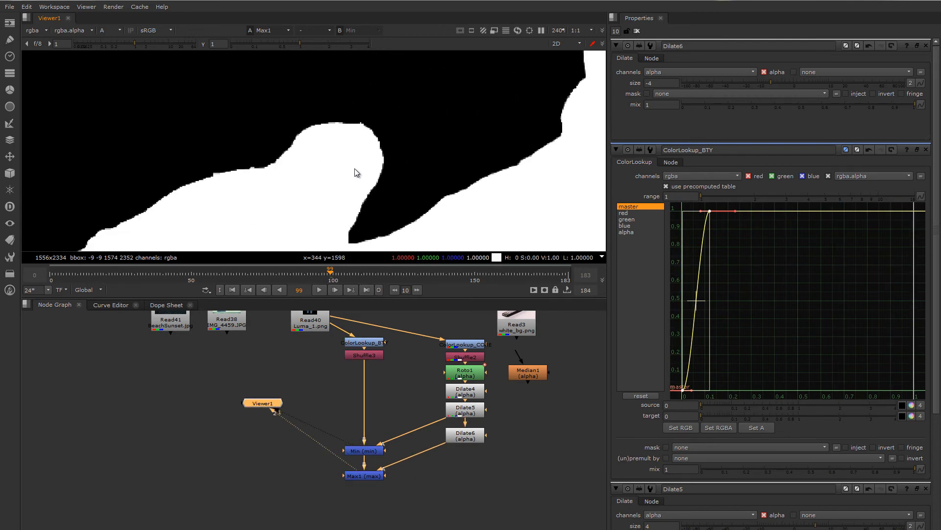
{"action": "key", "text": "1"}
{"action": "key", "text": "2"}
{"action": "key", "text": "1"}
{"action": "key", "text": "2"}
Set Dilate6's size to -11, trying smaller erosion amounts on the way.
{"action": "left_click", "coordinate": [463, 435]}
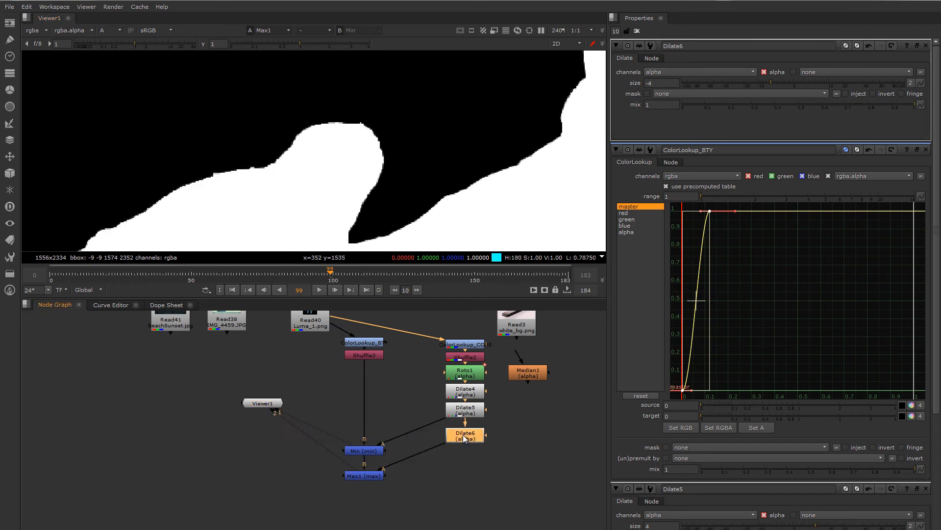
{"action": "left_click", "coordinate": [650, 85]}
{"action": "key", "text": "Down"}
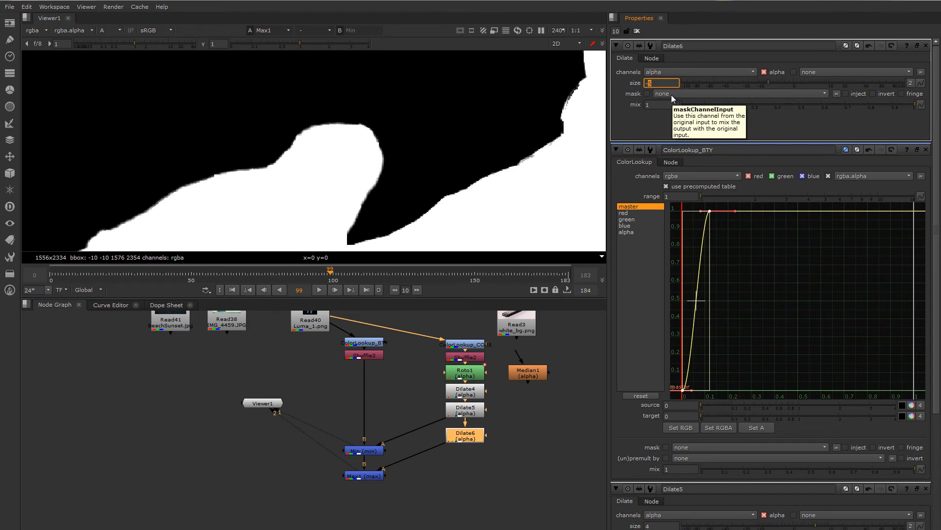
{"action": "key", "text": "Up"}
{"action": "key", "text": "Down"}
{"action": "key", "text": "Up"}
{"action": "key", "text": "Down"}
{"action": "key", "text": "Down"}
{"action": "key", "text": "Up"}
{"action": "key", "text": "Down"}
{"action": "key", "text": "Down"}
{"action": "key", "text": "Down"}
{"action": "key", "text": "Down"}
{"action": "key", "text": "Down"}
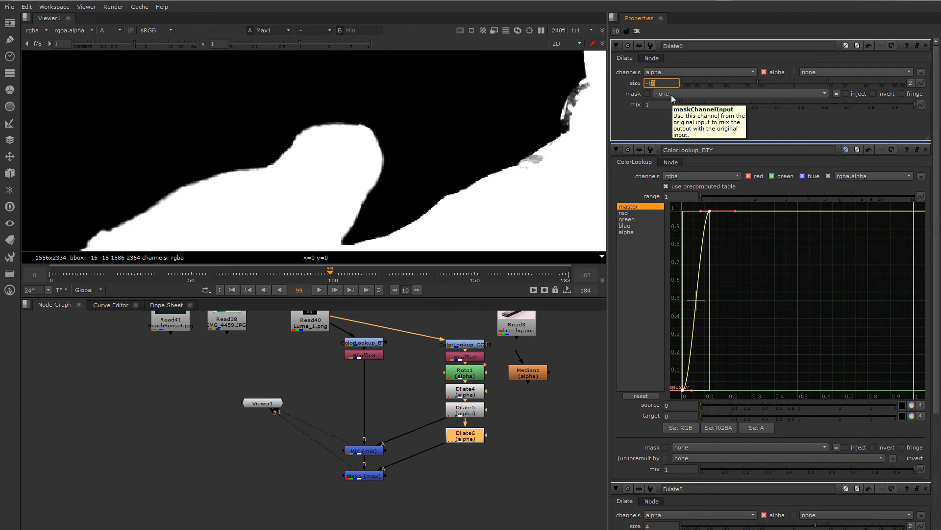
{"action": "key", "text": "Down"}
Examine the Max1 matte's edges around the raised hand, the underside of the arms and the waist.
{"action": "scroll", "coordinate": [448, 185], "scroll_direction": "down", "scroll_amount": 2}
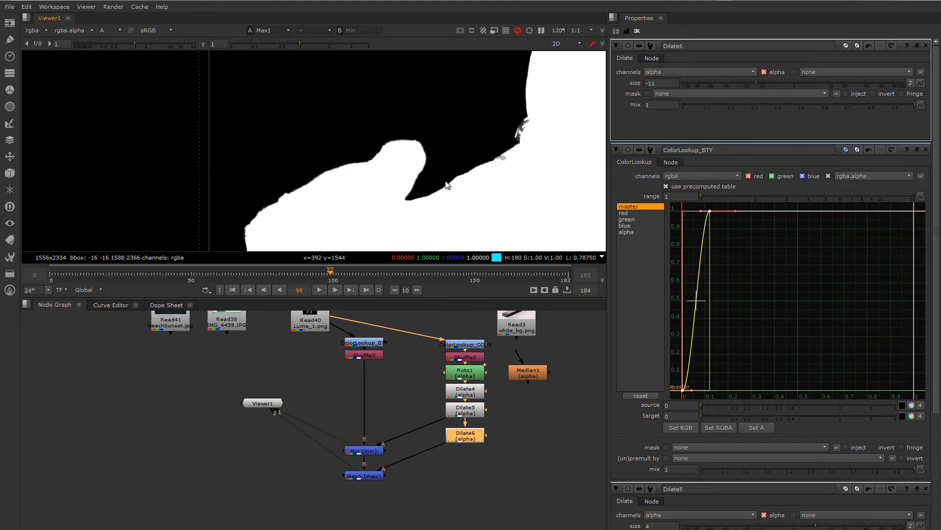
{"action": "middle_click_drag", "start_coordinate": [446, 182], "coordinate": [376, 197]}
{"action": "middle_click_drag", "start_coordinate": [467, 134], "coordinate": [437, 116]}
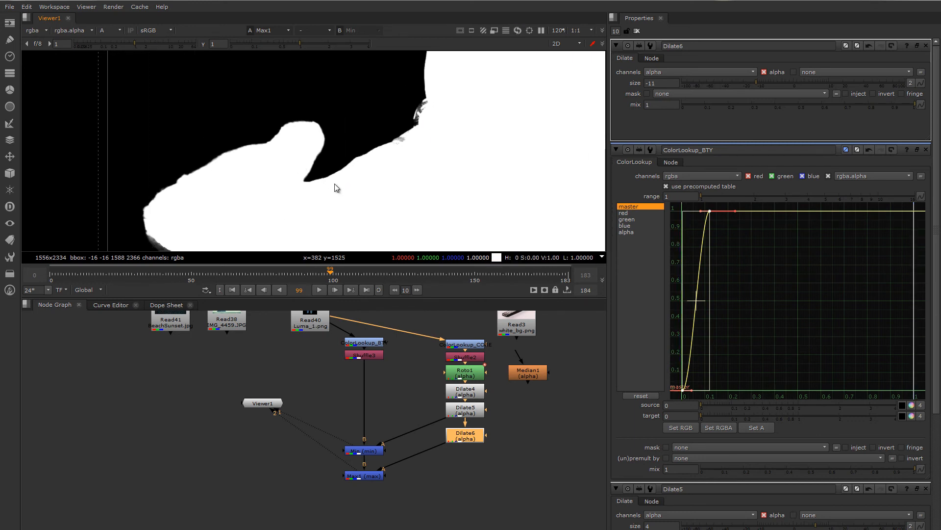
{"action": "middle_click_drag", "start_coordinate": [376, 163], "coordinate": [365, 104]}
{"action": "scroll", "coordinate": [378, 108], "scroll_direction": "down", "scroll_amount": 3}
{"action": "middle_click_drag", "start_coordinate": [426, 191], "coordinate": [377, 121]}
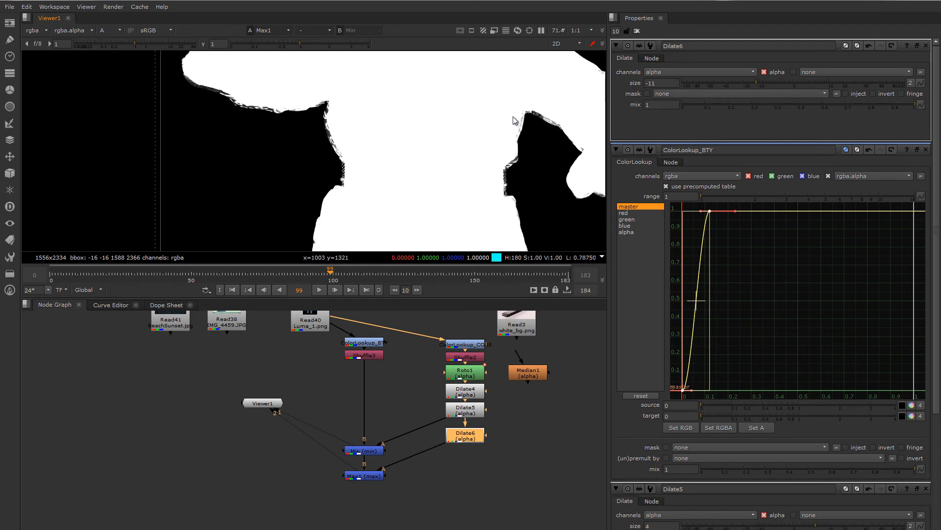
{"action": "scroll", "coordinate": [502, 145], "scroll_direction": "up", "scroll_amount": 4}
{"action": "middle_click_drag", "start_coordinate": [548, 105], "coordinate": [502, 149]}
{"action": "scroll", "coordinate": [516, 140], "scroll_direction": "down", "scroll_amount": 2}
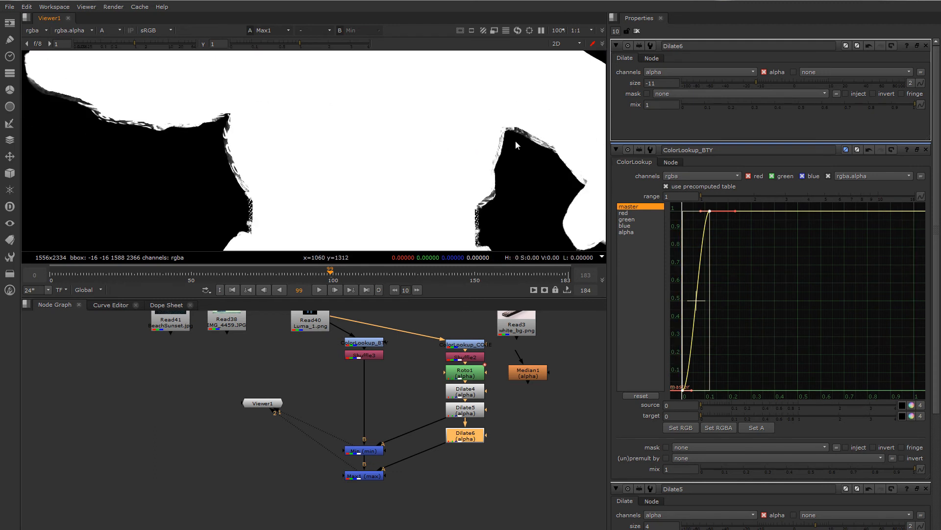
{"action": "middle_click_drag", "start_coordinate": [592, 166], "coordinate": [472, 157]}
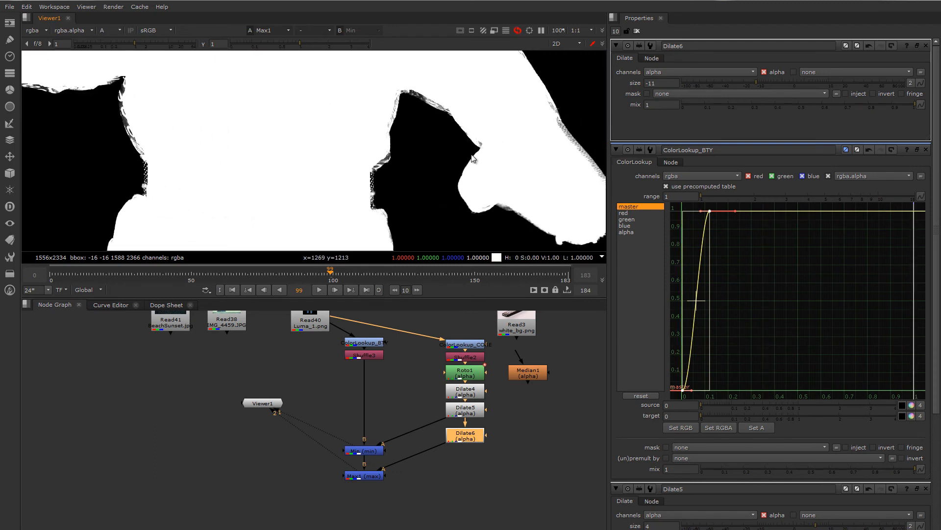
Steepen ColorLookup_BTY's master curve by moving its white point to an input of about 0.018, nudging Shuffle3 slightly down.
{"action": "left_click_drag", "start_coordinate": [371, 353], "coordinate": [371, 358]}
{"action": "double_click", "coordinate": [373, 344]}
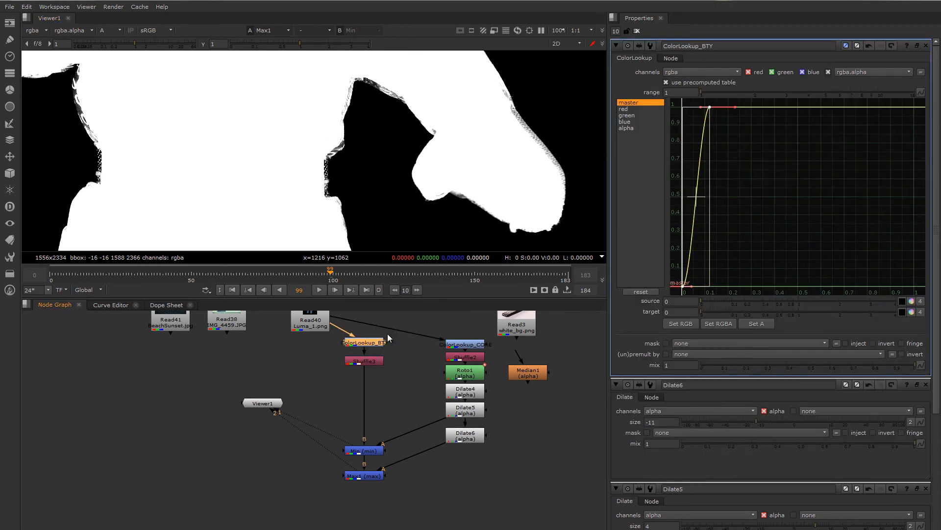
{"action": "left_click_drag", "start_coordinate": [708, 125], "coordinate": [684, 132]}
{"action": "scroll", "coordinate": [308, 202], "scroll_direction": "down", "scroll_amount": 3}
{"action": "middle_click_drag", "start_coordinate": [250, 200], "coordinate": [361, 210]}
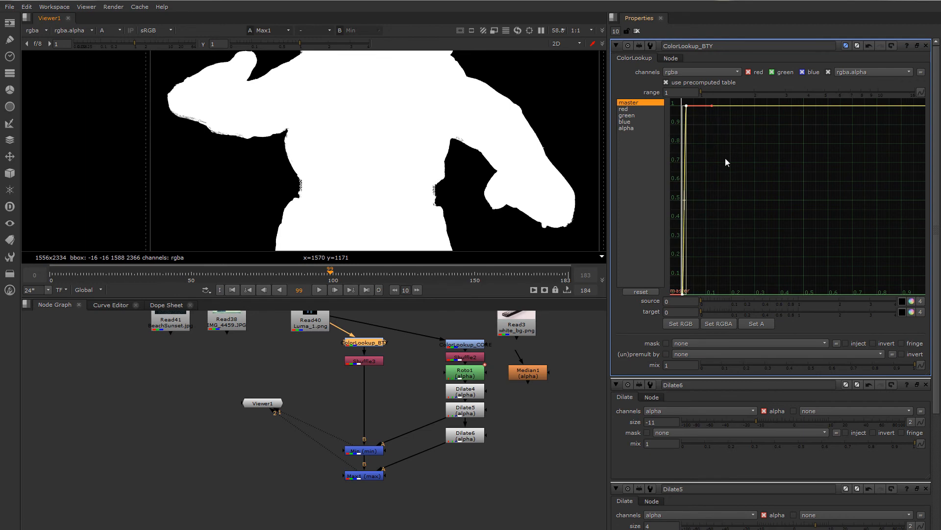
{"action": "key", "text": "ctrl+a"}
{"action": "key", "text": "f"}
{"action": "mouse_move", "coordinate": [905, 190]}
{"action": "left_mouse_down"}
{"action": "mouse_move", "coordinate": [873, 191]}
{"action": "mouse_move", "coordinate": [902, 193]}
{"action": "mouse_move", "coordinate": [892, 193]}
{"action": "left_mouse_up"}
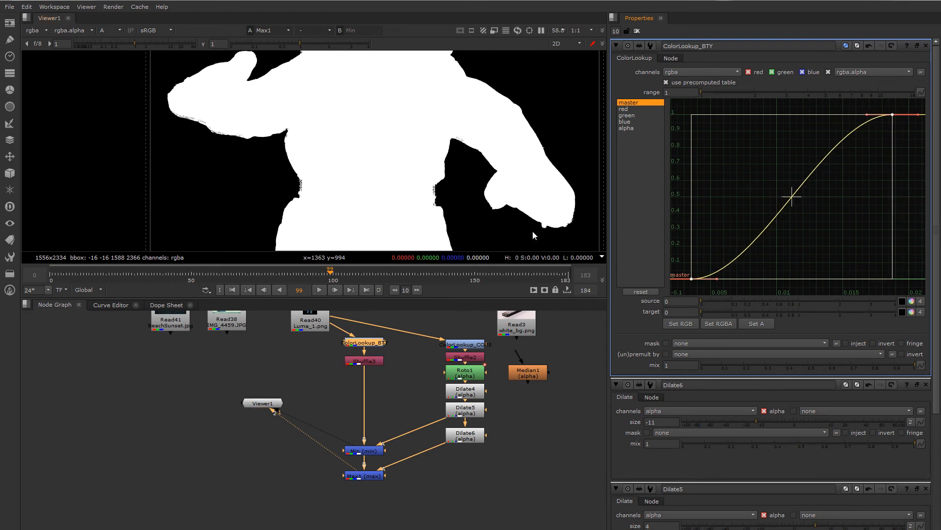
Check the matte around the legs, waist and arm, and set Dilate6's size to -7.
{"action": "scroll", "coordinate": [491, 186], "scroll_direction": "down", "scroll_amount": 2}
{"action": "scroll", "coordinate": [410, 218], "scroll_direction": "up", "scroll_amount": 2}
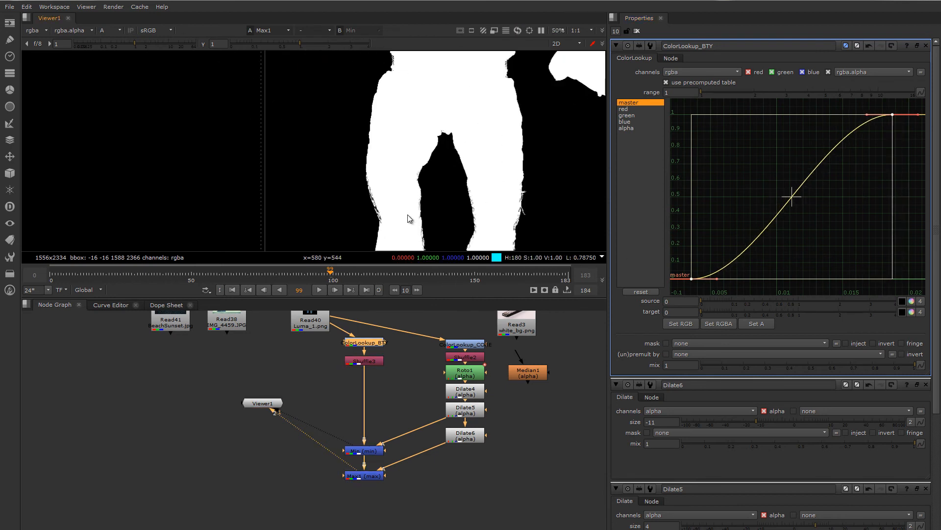
{"action": "middle_click_drag", "start_coordinate": [420, 173], "coordinate": [426, 224]}
{"action": "scroll", "coordinate": [375, 115], "scroll_direction": "up", "scroll_amount": 2}
{"action": "middle_click_drag", "start_coordinate": [372, 118], "coordinate": [370, 157]}
{"action": "double_click", "coordinate": [464, 434]}
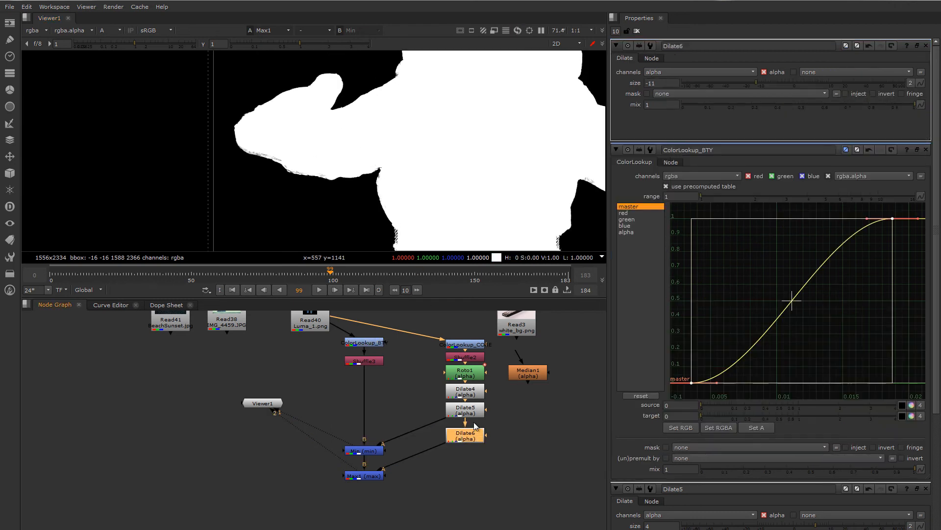
{"action": "left_click", "coordinate": [653, 83]}
{"action": "key", "text": "Up"}
{"action": "key", "text": "Up"}
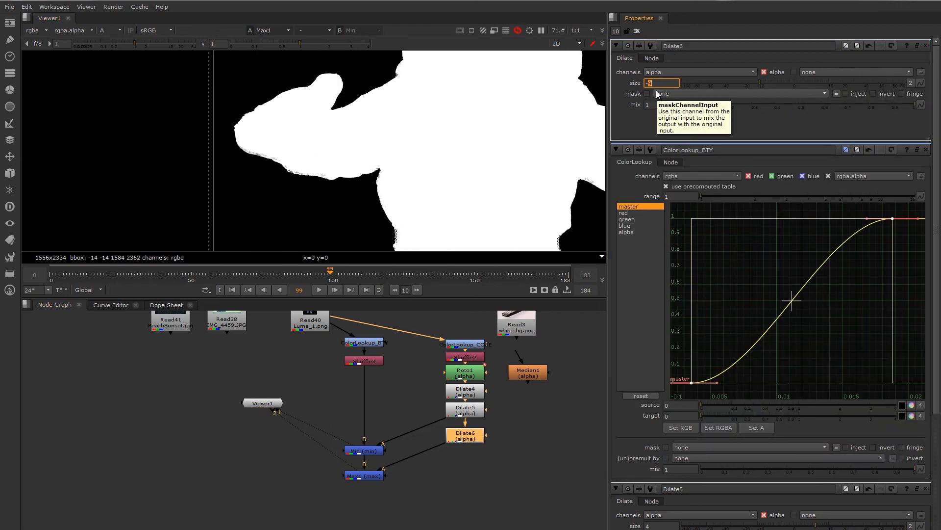
{"action": "key", "text": "Up"}
{"action": "key", "text": "Down"}
Check the matte around the waist and legs and move the Viewer1 node below Max1.
{"action": "scroll", "coordinate": [475, 176], "scroll_direction": "down", "scroll_amount": 4}
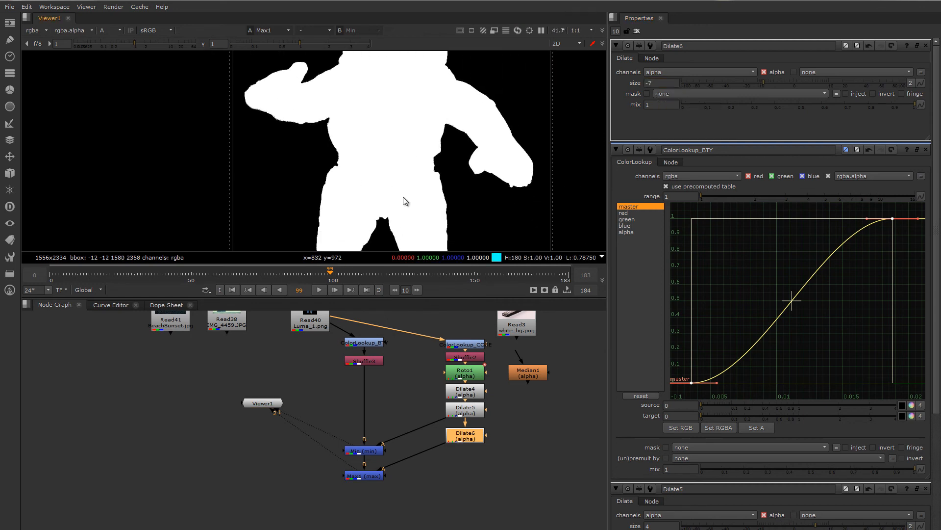
{"action": "middle_click_drag", "start_coordinate": [403, 197], "coordinate": [408, 159]}
{"action": "left_click", "coordinate": [368, 479]}
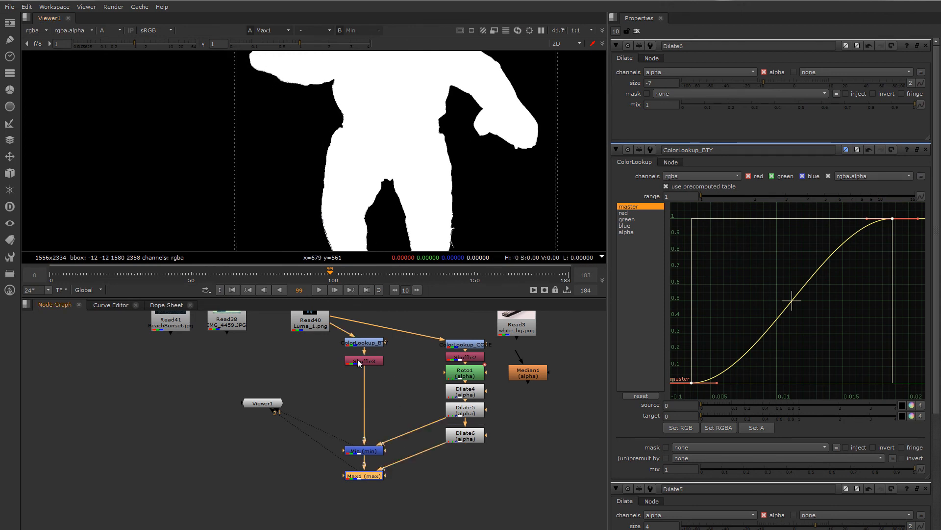
{"action": "middle_click_drag", "start_coordinate": [349, 408], "coordinate": [383, 412]}
{"action": "left_click_drag", "start_coordinate": [303, 411], "coordinate": [442, 515]}
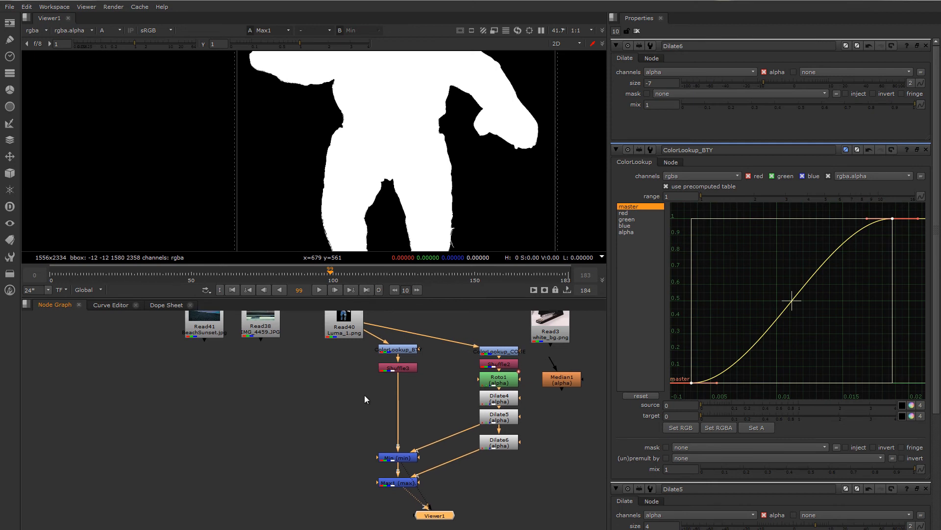
{"action": "middle_click_drag", "start_coordinate": [364, 395], "coordinate": [366, 401]}
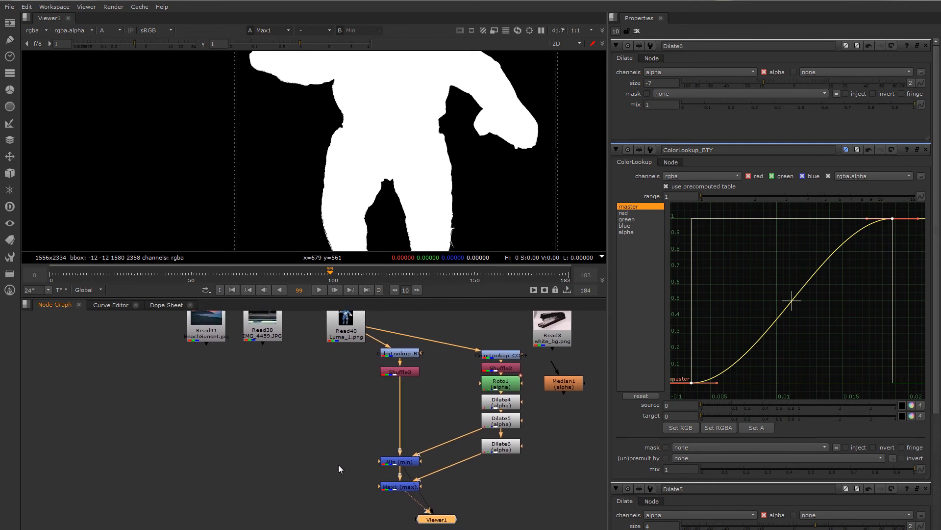
Add a Copy node that copies Max1's alpha into the alpha of the Read40 Luma_1.png image.
{"action": "left_click", "coordinate": [403, 488]}
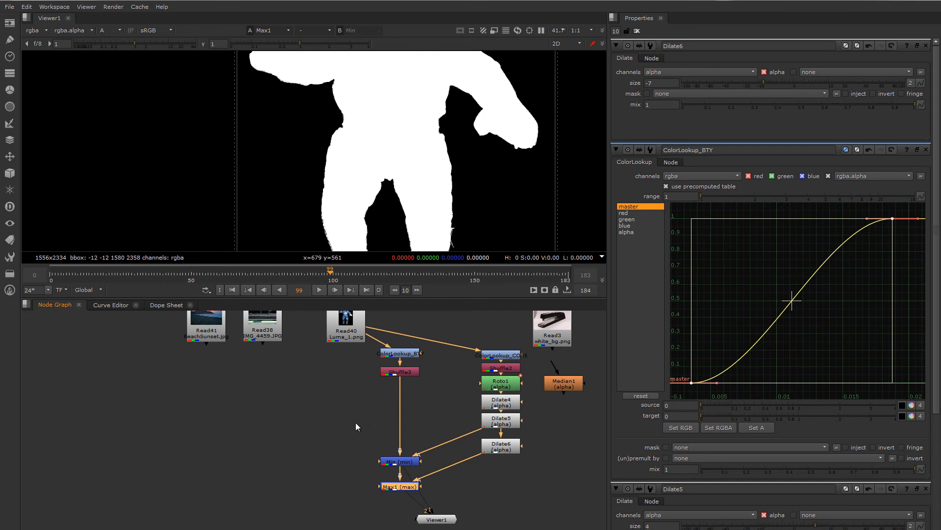
{"action": "key", "text": "k"}
{"action": "left_click_drag", "start_coordinate": [452, 488], "coordinate": [343, 338]}
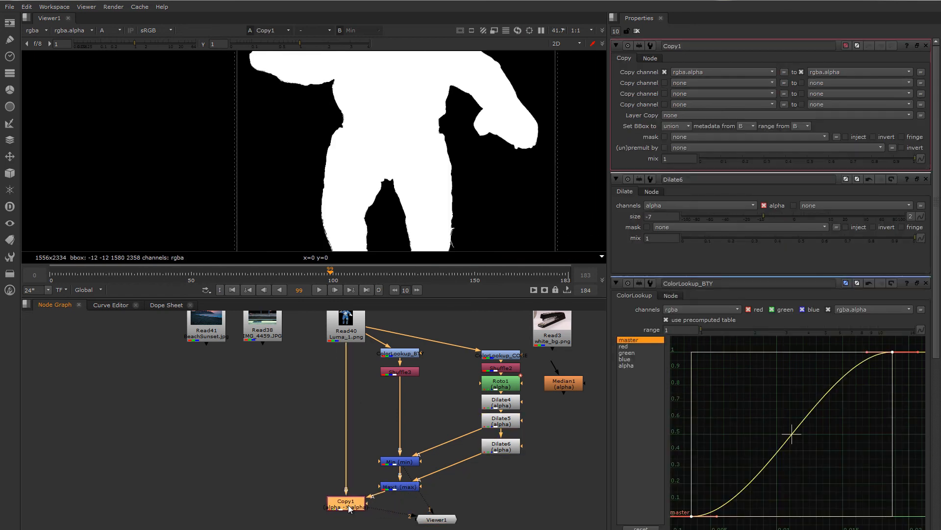
{"action": "scroll", "coordinate": [365, 451], "scroll_direction": "down", "scroll_amount": 3}
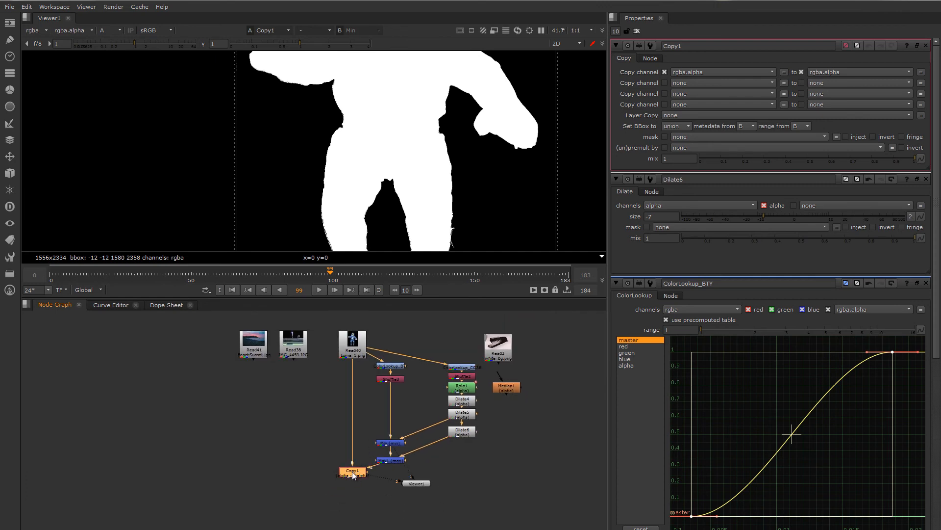
View the Copy1 result in RGB colour with the whole astronaut in frame.
{"action": "key", "text": "1"}
{"action": "middle_click_drag", "start_coordinate": [375, 153], "coordinate": [334, 162]}
{"action": "key", "text": "a"}
{"action": "scroll", "coordinate": [346, 154], "scroll_direction": "down", "scroll_amount": 5}
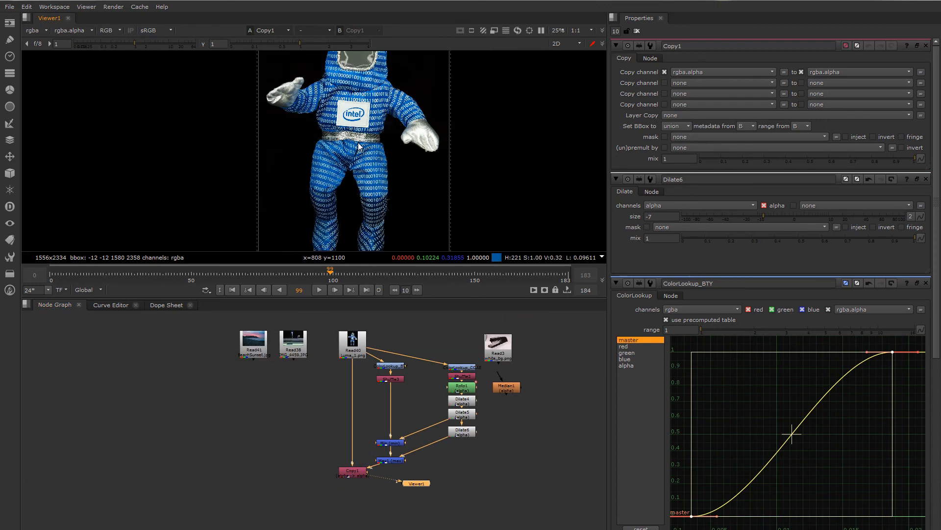
{"action": "middle_click_drag", "start_coordinate": [348, 164], "coordinate": [350, 166]}
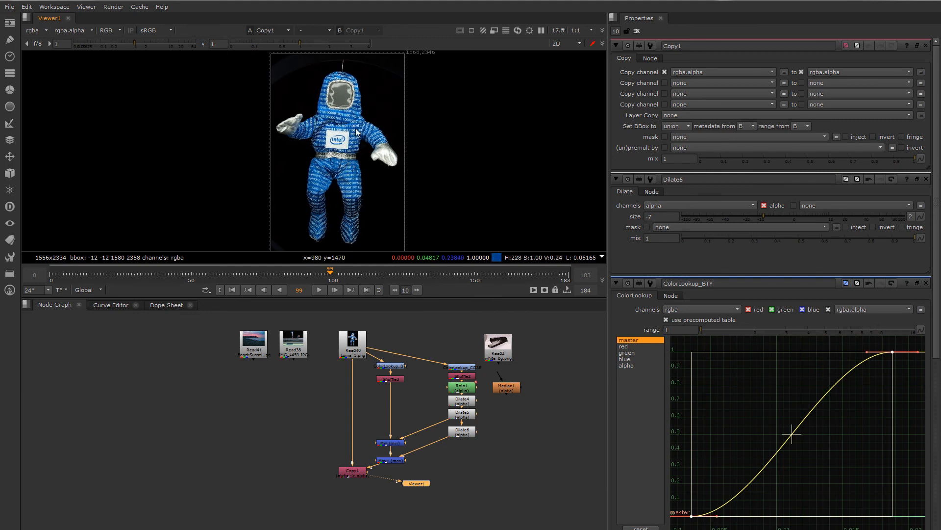
Overlay the matte on the Copy1 image and inspect its coverage around the hand, chest and helmet.
{"action": "key", "text": "m"}
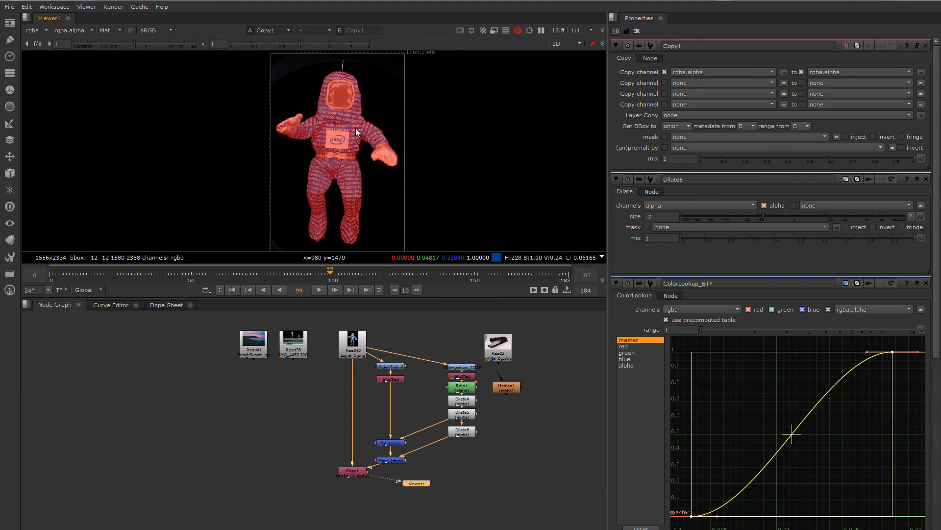
{"action": "scroll", "coordinate": [332, 97], "scroll_direction": "up", "scroll_amount": 8}
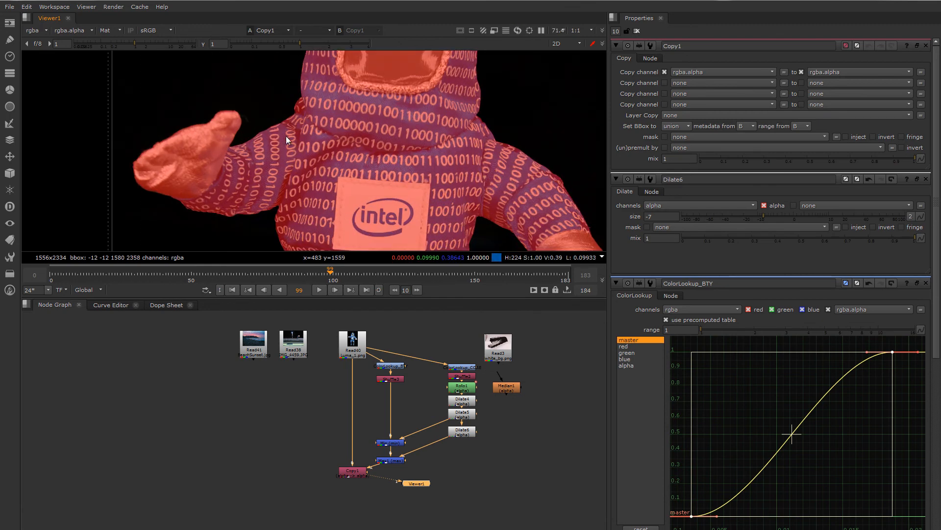
{"action": "middle_click_drag", "start_coordinate": [311, 121], "coordinate": [348, 128]}
{"action": "middle_click_drag", "start_coordinate": [403, 116], "coordinate": [360, 151]}
{"action": "scroll", "coordinate": [360, 151], "scroll_direction": "down", "scroll_amount": 1}
{"action": "scroll", "coordinate": [360, 151], "scroll_direction": "down", "scroll_amount": 1}
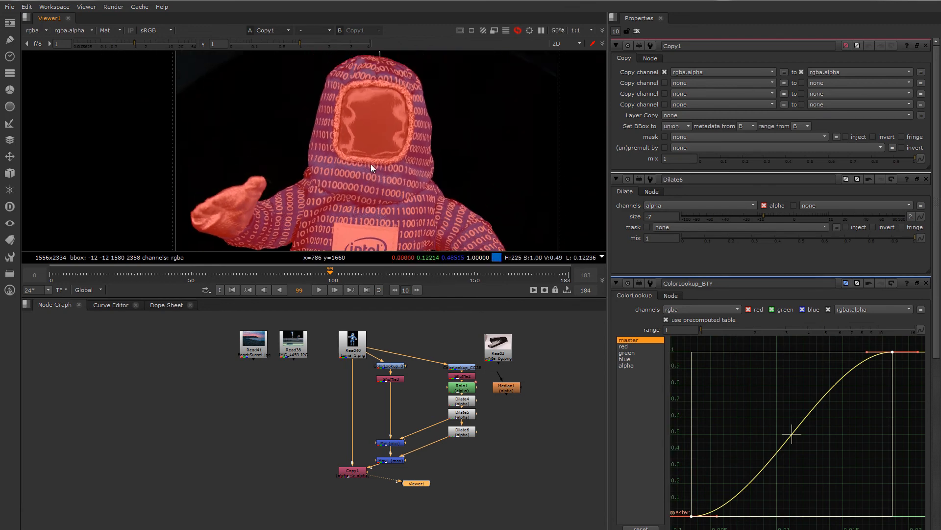
Add an AddMix node with Copy1 as input A and the Read38 night station image as input B, placed below Read38.
{"action": "middle_click_drag", "start_coordinate": [298, 404], "coordinate": [311, 397]}
{"action": "left_click", "coordinate": [311, 346]}
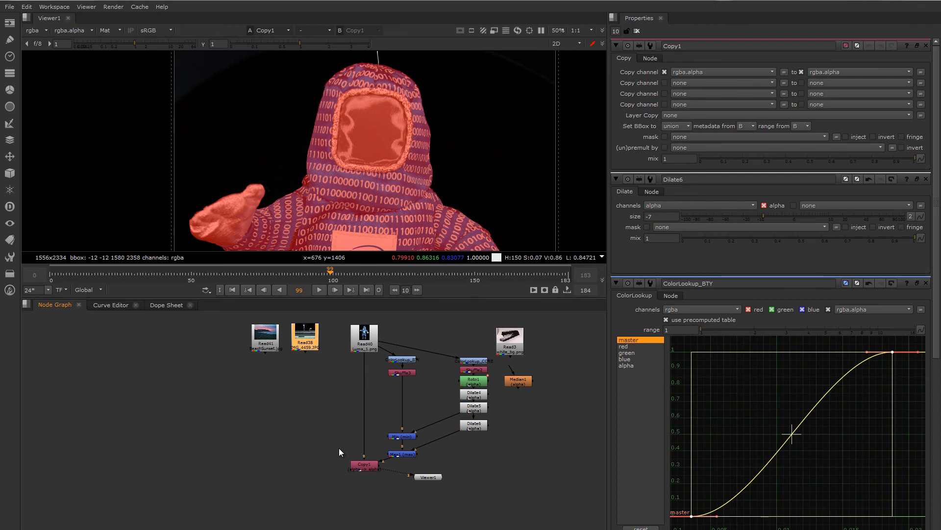
{"action": "left_click", "coordinate": [359, 468]}
{"action": "left_click", "coordinate": [305, 344]}
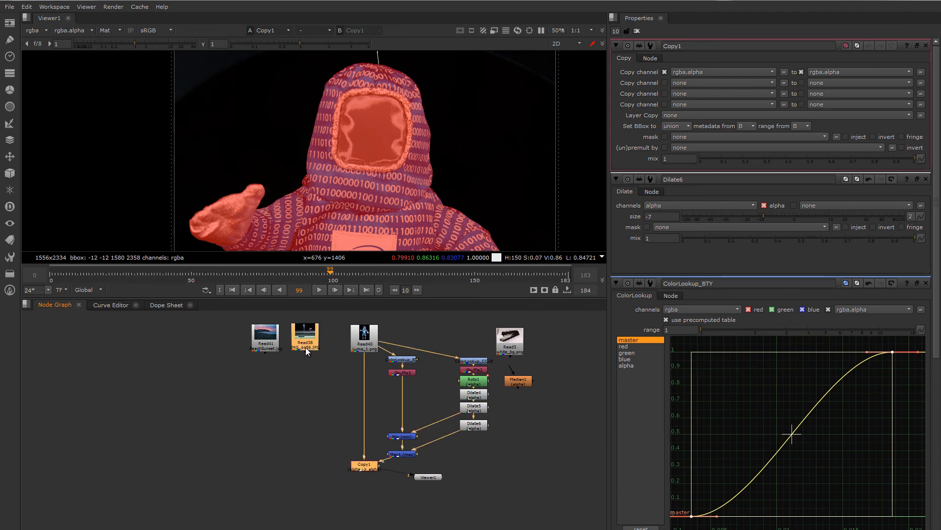
{"action": "key", "text": "Tab"}
{"action": "type", "text": "a"}
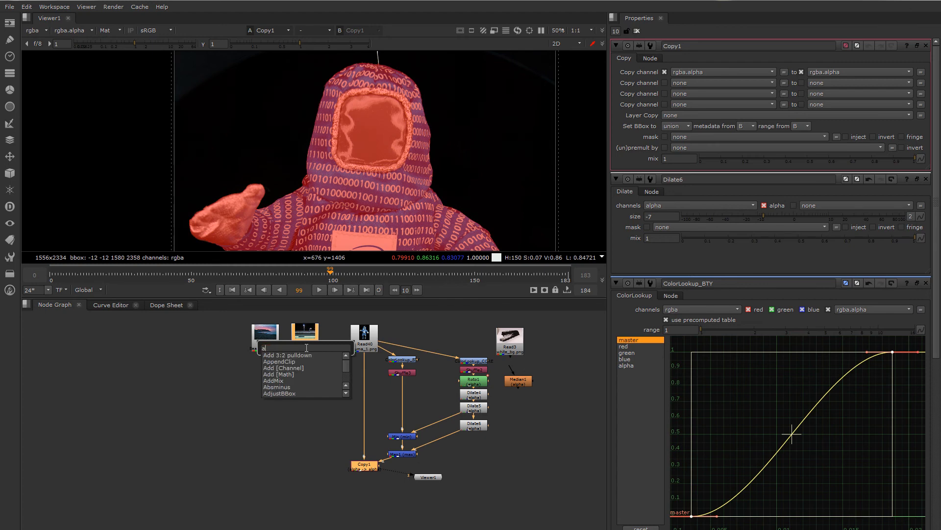
{"action": "type", "text": "d"}
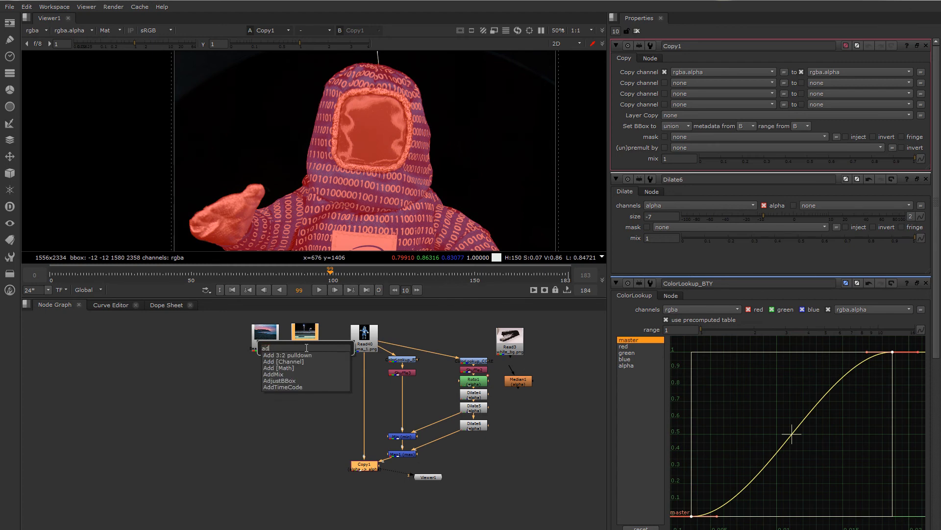
{"action": "type", "text": "m"}
{"action": "key", "text": "Return"}
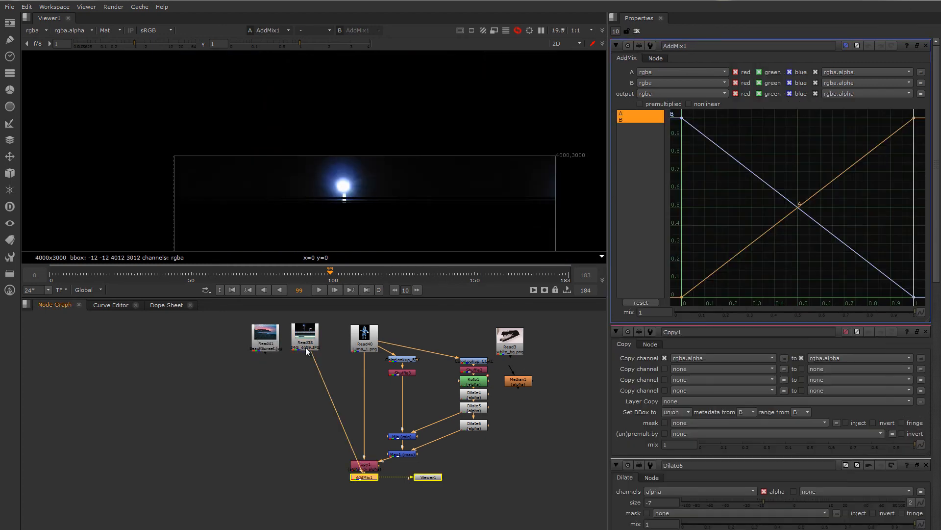
{"action": "left_click_drag", "start_coordinate": [367, 478], "coordinate": [308, 487]}
{"action": "scroll", "coordinate": [308, 487], "scroll_direction": "up", "scroll_amount": 6}
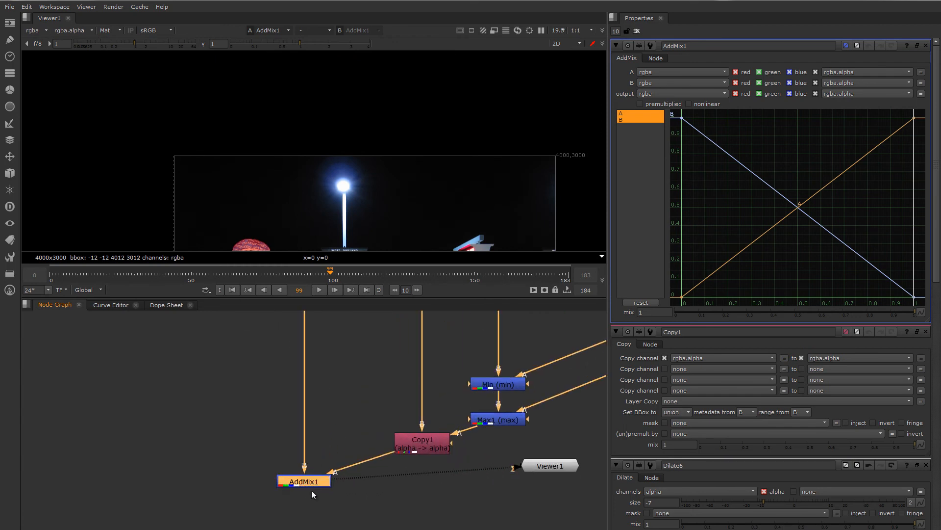
{"action": "middle_click_drag", "start_coordinate": [341, 464], "coordinate": [354, 449]}
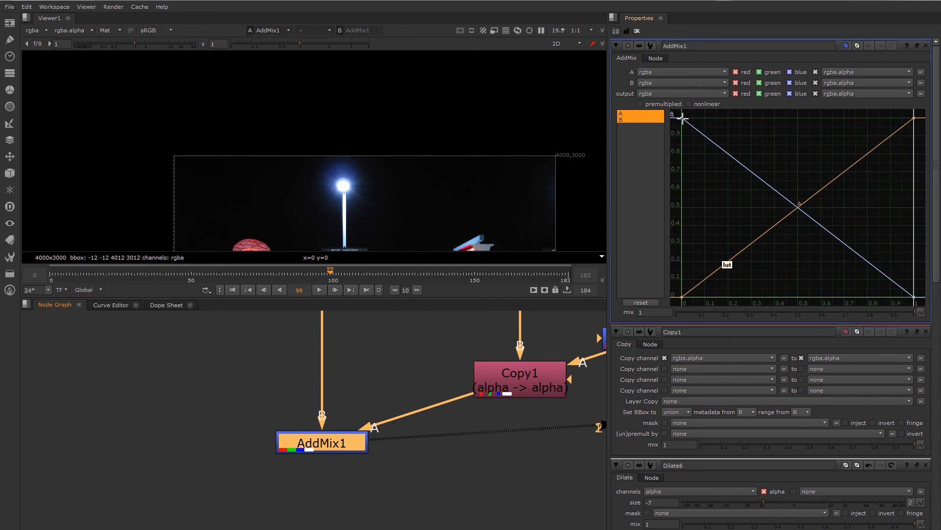
Select the zero point of AddMix1's A curve and nudge its tangent to a slope of about 0.95.
{"action": "left_click", "coordinate": [683, 118]}
{"action": "left_click", "coordinate": [682, 296]}
{"action": "left_click_drag", "start_coordinate": [709, 276], "coordinate": [710, 277]}
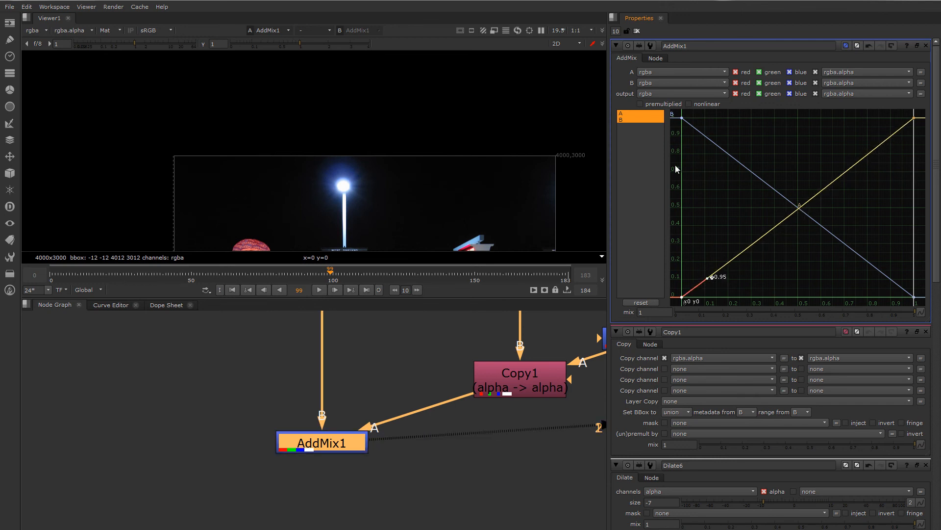
Turn off the matte overlay and inspect the composite around the astronaut's waist and lowered glove.
{"action": "middle_click_drag", "start_coordinate": [472, 185], "coordinate": [481, 104]}
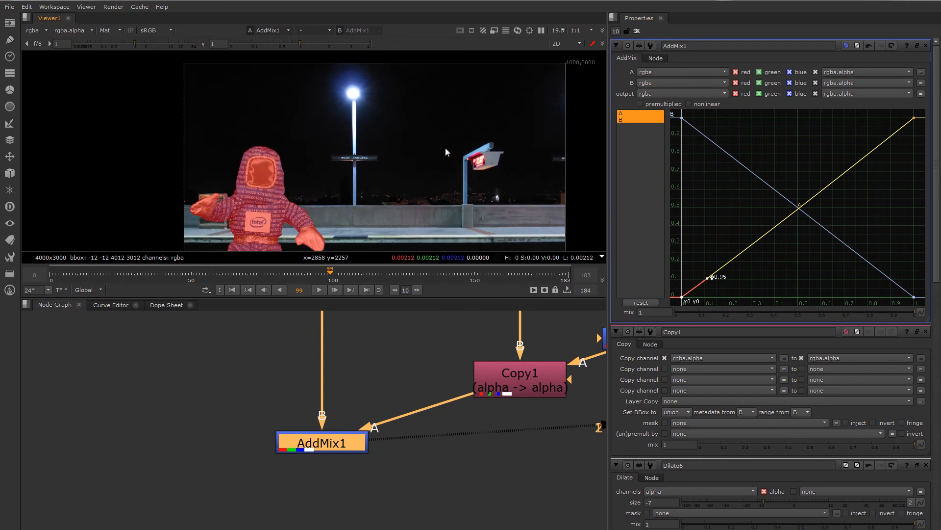
{"action": "middle_click_drag", "start_coordinate": [400, 188], "coordinate": [399, 161]}
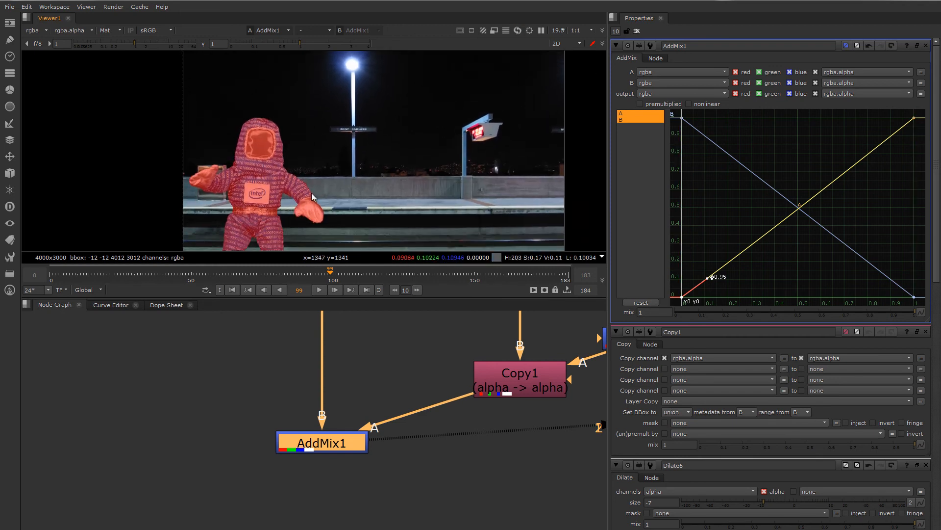
{"action": "key", "text": "m"}
{"action": "scroll", "coordinate": [304, 199], "scroll_direction": "up", "scroll_amount": 3}
{"action": "scroll", "coordinate": [304, 197], "scroll_direction": "up", "scroll_amount": 3}
{"action": "middle_click_drag", "start_coordinate": [334, 198], "coordinate": [394, 125]}
{"action": "middle_click_drag", "start_coordinate": [421, 190], "coordinate": [431, 184]}
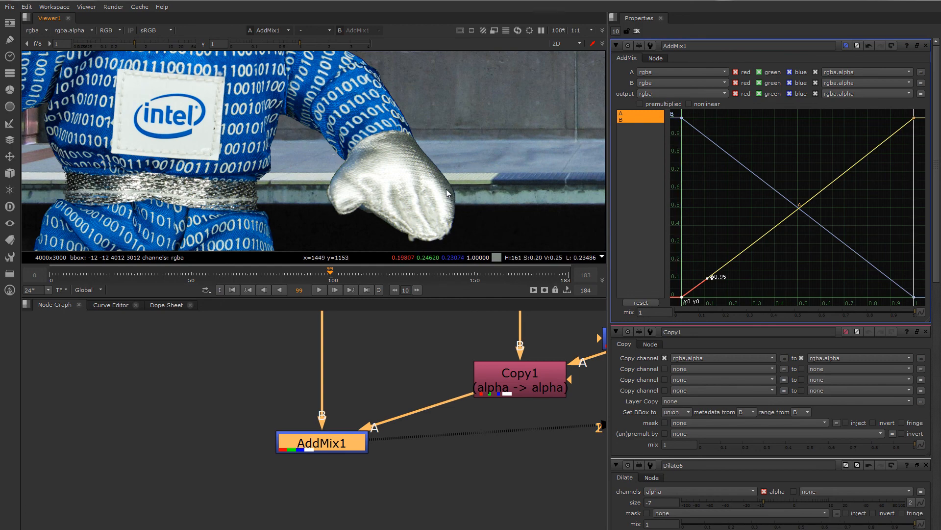
Lower the starting tangent of AddMix1's A curve to a slope of about 0.44 while checking the glove edge.
{"action": "scroll", "coordinate": [446, 189], "scroll_direction": "up", "scroll_amount": 3}
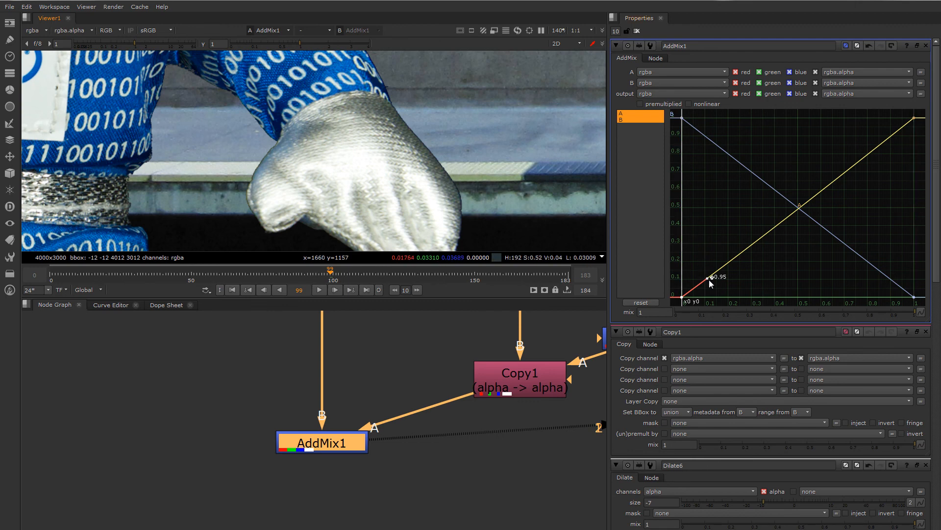
{"action": "mouse_move", "coordinate": [709, 277]}
{"action": "left_mouse_down"}
{"action": "mouse_move", "coordinate": [711, 285]}
{"action": "mouse_move", "coordinate": [704, 254]}
{"action": "mouse_move", "coordinate": [722, 281]}
{"action": "mouse_move", "coordinate": [708, 248]}
{"action": "mouse_move", "coordinate": [721, 278]}
{"action": "mouse_move", "coordinate": [711, 287]}
{"action": "left_mouse_up"}
{"action": "middle_click_drag", "start_coordinate": [366, 194], "coordinate": [344, 174]}
Insert a Blur node between Max1 and Copy1, limited to the alpha channel, with a size of 1.5.
{"action": "left_click_drag", "start_coordinate": [521, 392], "coordinate": [521, 385]}
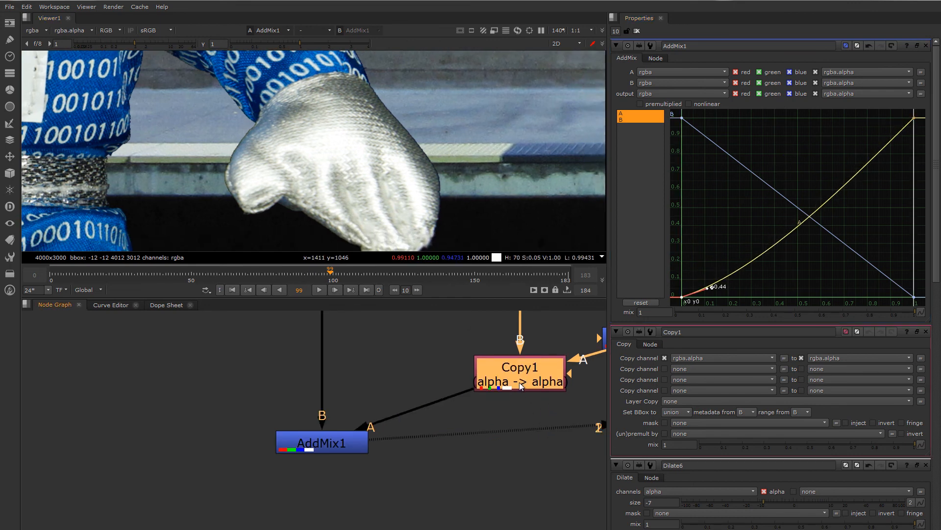
{"action": "middle_click_drag", "start_coordinate": [521, 383], "coordinate": [356, 415]}
{"action": "left_click_drag", "start_coordinate": [473, 375], "coordinate": [475, 349]}
{"action": "key", "text": "b"}
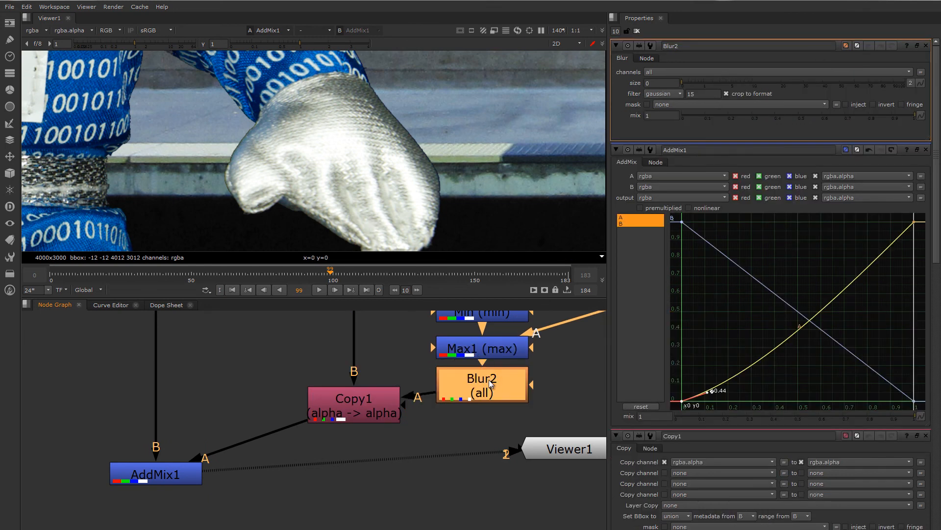
{"action": "left_click", "coordinate": [659, 72]}
{"action": "left_click", "coordinate": [675, 96]}
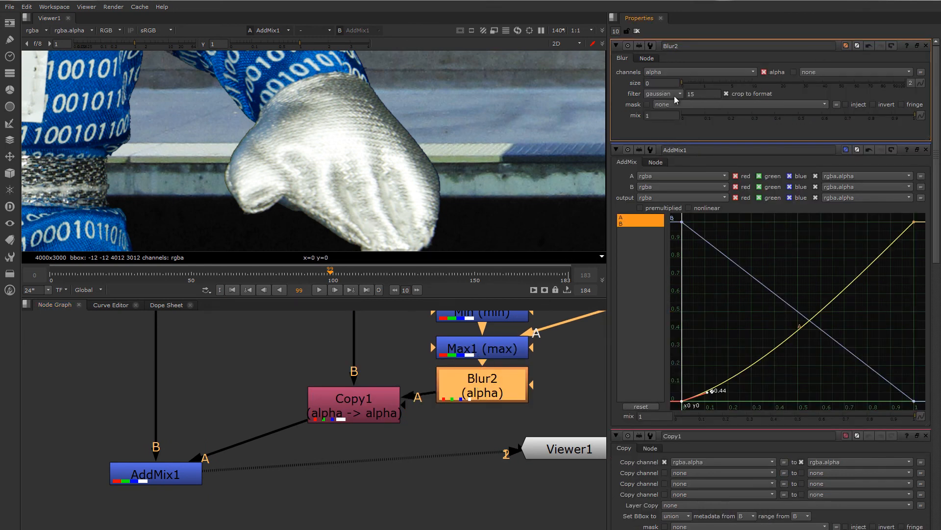
{"action": "mouse_move", "coordinate": [700, 86]}
{"action": "left_mouse_down"}
{"action": "mouse_move", "coordinate": [726, 86]}
{"action": "mouse_move", "coordinate": [711, 86]}
{"action": "left_mouse_up"}
Raise the starting tangent of AddMix1's A curve to a slope of about 0.9 while examining the glove edges up close.
{"action": "mouse_move", "coordinate": [706, 391]}
{"action": "left_mouse_down"}
{"action": "mouse_move", "coordinate": [693, 372]}
{"action": "mouse_move", "coordinate": [708, 387]}
{"action": "left_mouse_up"}
{"action": "scroll", "coordinate": [484, 219], "scroll_direction": "up", "scroll_amount": 4}
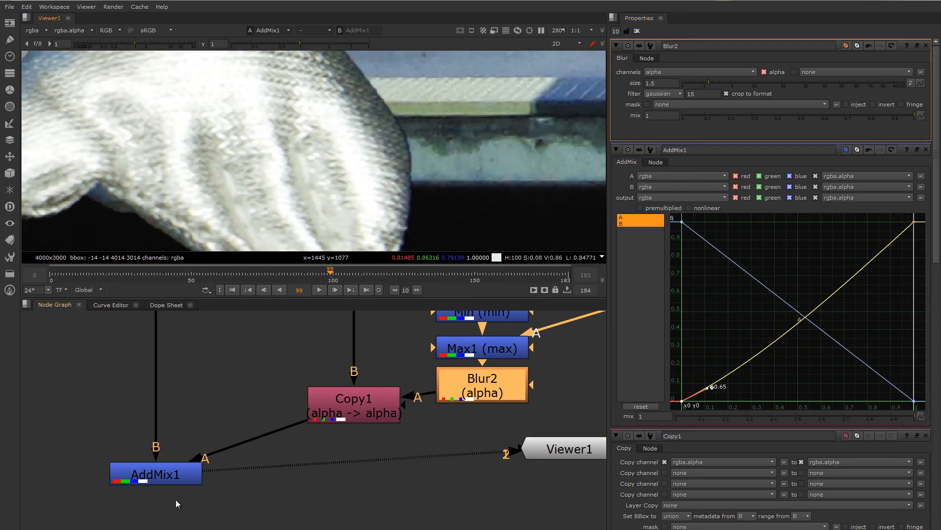
{"action": "left_click", "coordinate": [175, 474]}
{"action": "left_click", "coordinate": [564, 448]}
{"action": "middle_click_drag", "start_coordinate": [358, 179], "coordinate": [408, 217]}
{"action": "mouse_move", "coordinate": [708, 387]}
{"action": "left_mouse_down"}
{"action": "mouse_move", "coordinate": [693, 374]}
{"action": "mouse_move", "coordinate": [692, 398]}
{"action": "mouse_move", "coordinate": [714, 383]}
{"action": "mouse_move", "coordinate": [720, 390]}
{"action": "mouse_move", "coordinate": [691, 373]}
{"action": "mouse_move", "coordinate": [708, 382]}
{"action": "left_mouse_up"}
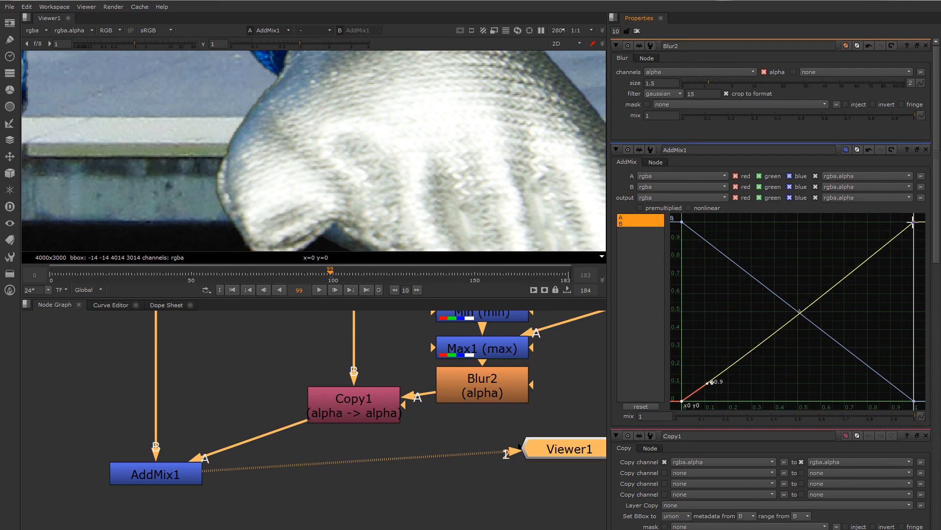
Try bowing the A curve downward by steepening its end tangent and varying the start slope between about 0.16 and 1.
{"action": "left_click_drag", "start_coordinate": [889, 240], "coordinate": [895, 270]}
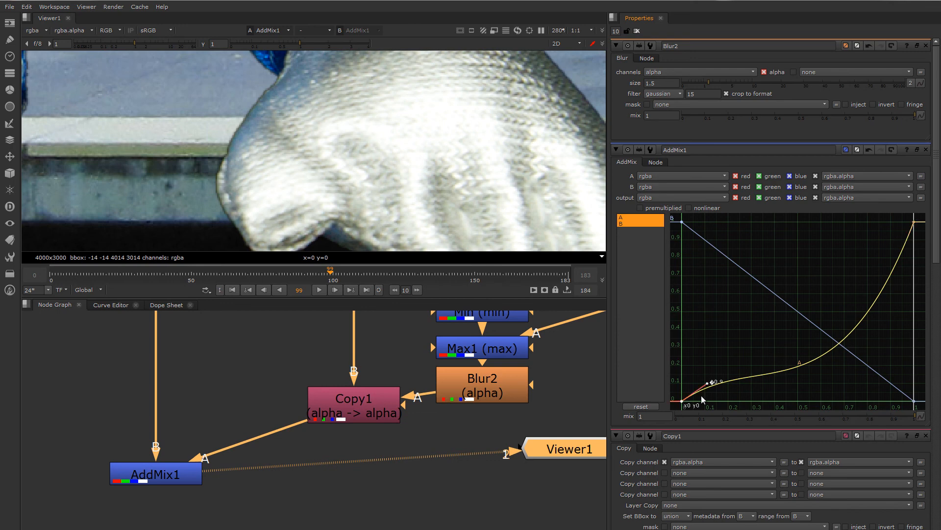
{"action": "left_click_drag", "start_coordinate": [708, 385], "coordinate": [718, 396]}
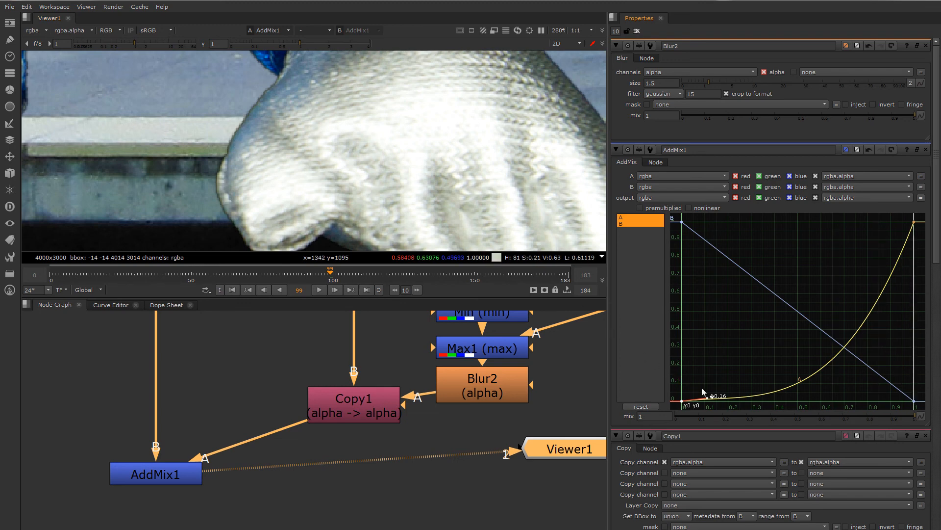
{"action": "left_click_drag", "start_coordinate": [709, 397], "coordinate": [700, 386]}
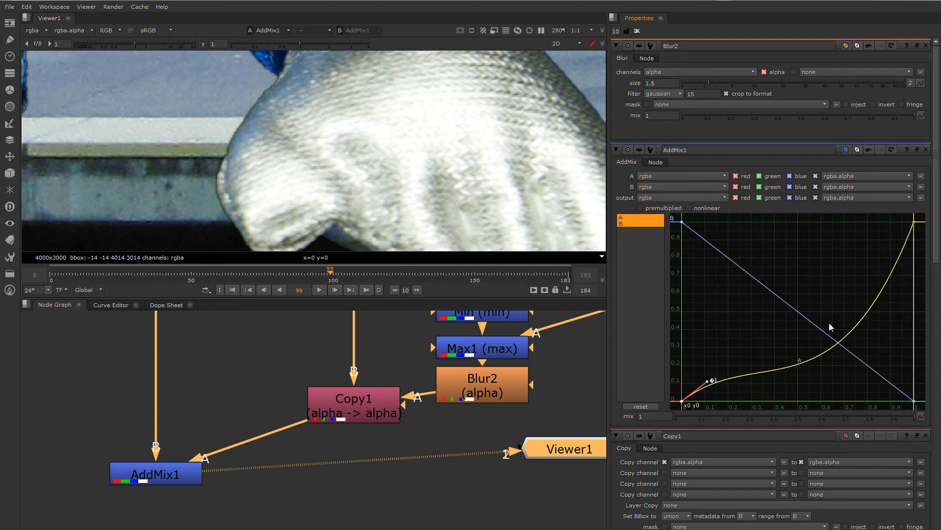
Bow both AddMix1 curves upward, giving the B curve a start slope of about -0.12 and an end slope of about -2.7.
{"action": "left_click_drag", "start_coordinate": [906, 242], "coordinate": [884, 227]}
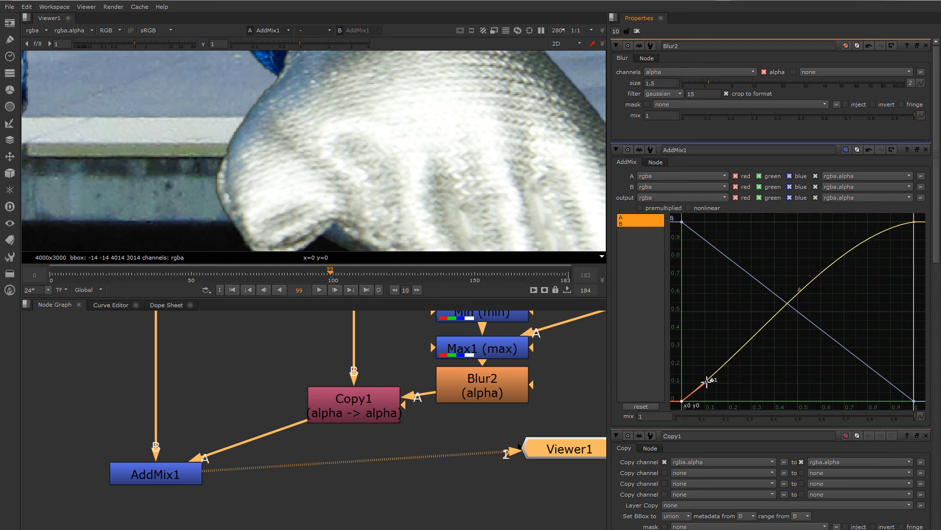
{"action": "left_click_drag", "start_coordinate": [707, 381], "coordinate": [696, 365]}
{"action": "left_click", "coordinate": [682, 222]}
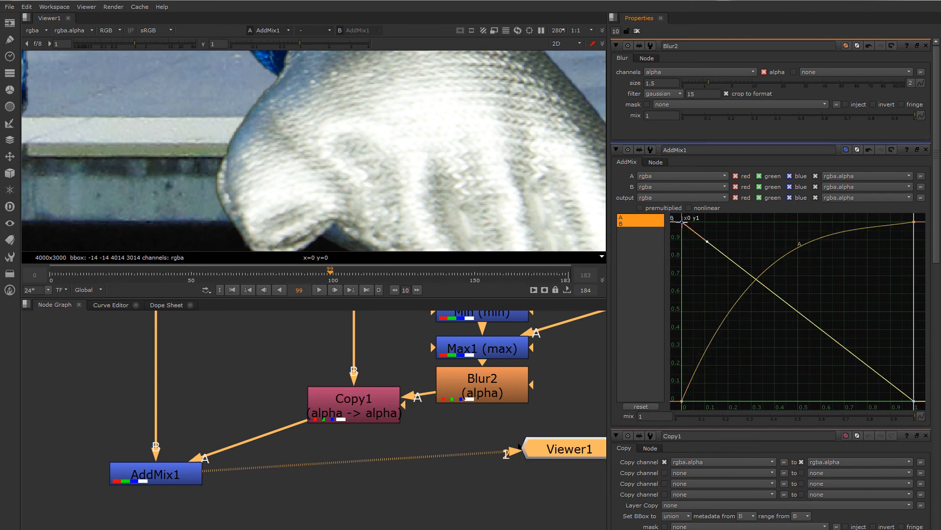
{"action": "left_click_drag", "start_coordinate": [708, 240], "coordinate": [716, 223]}
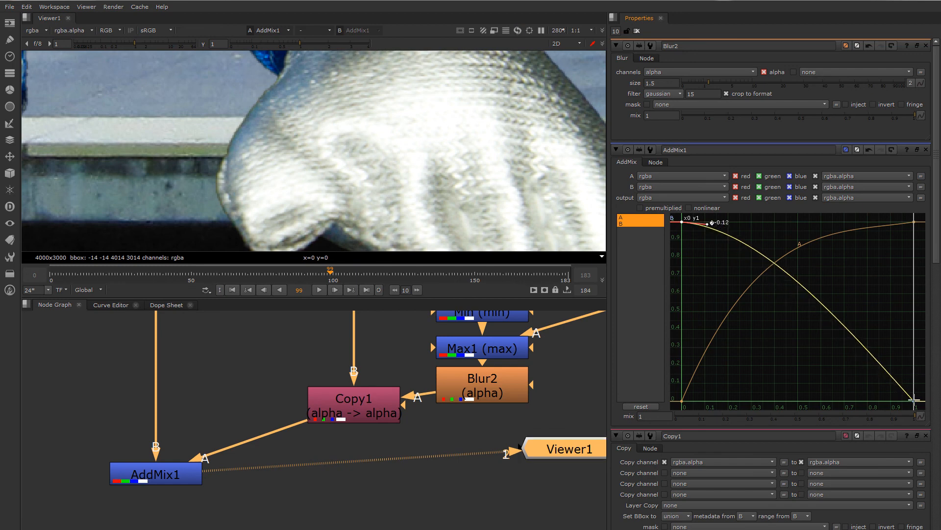
{"action": "left_click_drag", "start_coordinate": [896, 380], "coordinate": [888, 380]}
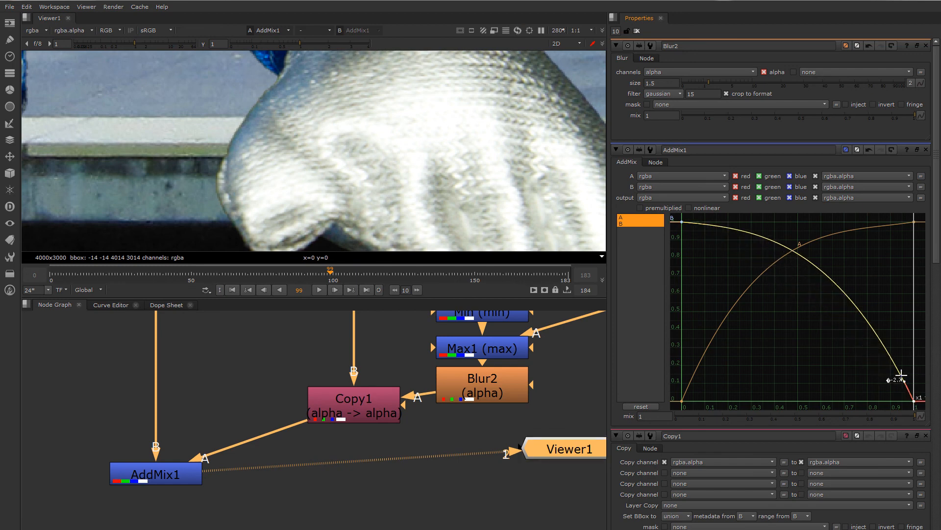
Inspect the composited astronaut's edges around the waist, chest, arms and glove, then view the figure against the station background.
{"action": "scroll", "coordinate": [386, 154], "scroll_direction": "down", "scroll_amount": 3}
{"action": "scroll", "coordinate": [387, 154], "scroll_direction": "down", "scroll_amount": 3}
{"action": "middle_click_drag", "start_coordinate": [319, 158], "coordinate": [378, 157]}
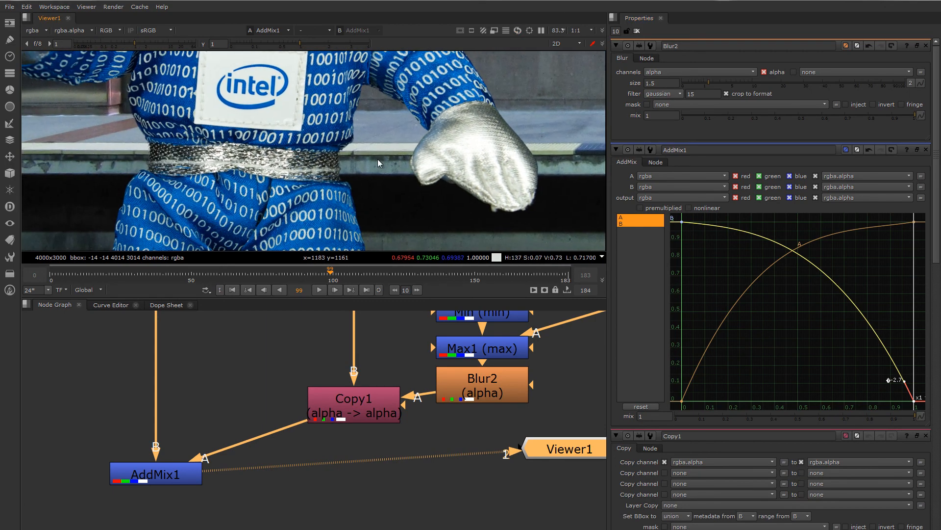
{"action": "middle_click_drag", "start_coordinate": [217, 138], "coordinate": [416, 190]}
{"action": "middle_click_drag", "start_coordinate": [380, 148], "coordinate": [380, 195]}
{"action": "middle_click_drag", "start_coordinate": [512, 172], "coordinate": [394, 166]}
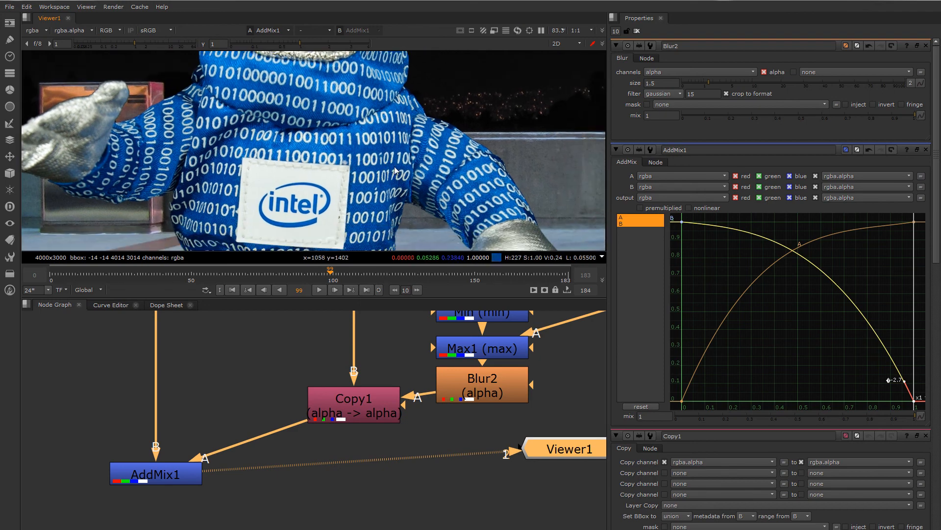
{"action": "middle_click_drag", "start_coordinate": [507, 202], "coordinate": [498, 163]}
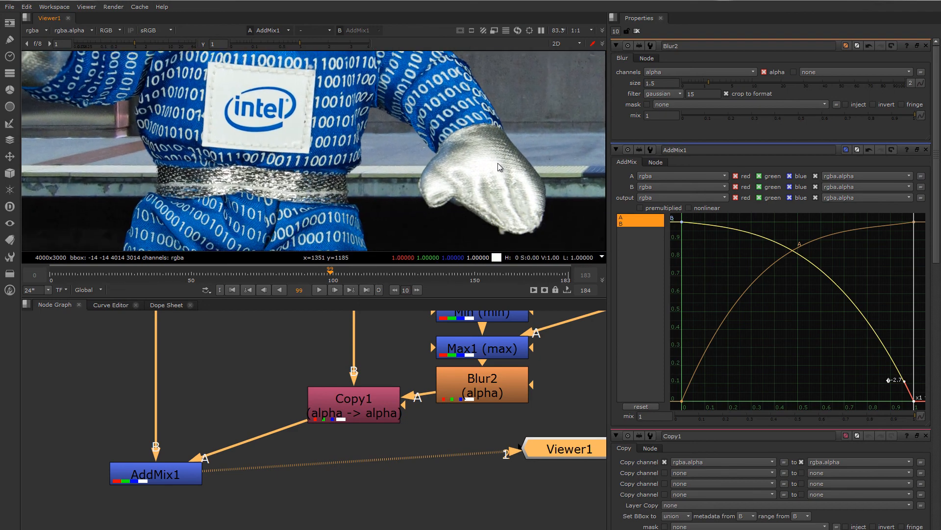
{"action": "middle_click_drag", "start_coordinate": [425, 178], "coordinate": [434, 169]}
{"action": "scroll", "coordinate": [432, 147], "scroll_direction": "up", "scroll_amount": 4}
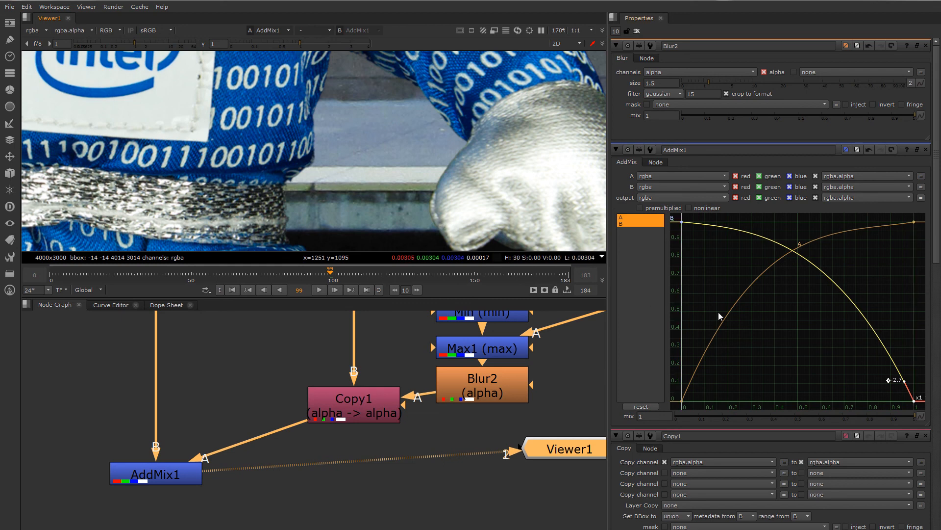
{"action": "left_click_drag", "start_coordinate": [167, 481], "coordinate": [170, 482]}
{"action": "scroll", "coordinate": [196, 432], "scroll_direction": "down", "scroll_amount": 5}
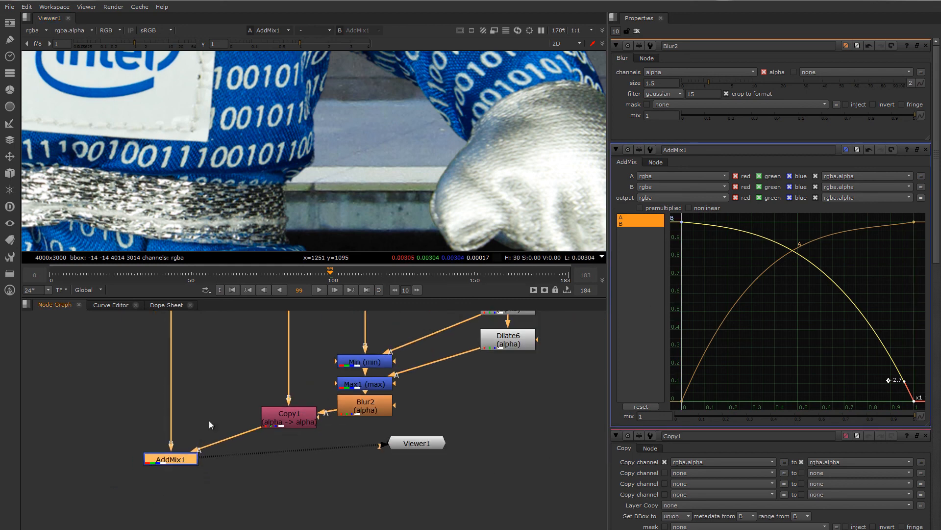
{"action": "middle_click_drag", "start_coordinate": [209, 420], "coordinate": [336, 426]}
{"action": "scroll", "coordinate": [304, 143], "scroll_direction": "down", "scroll_amount": 8}
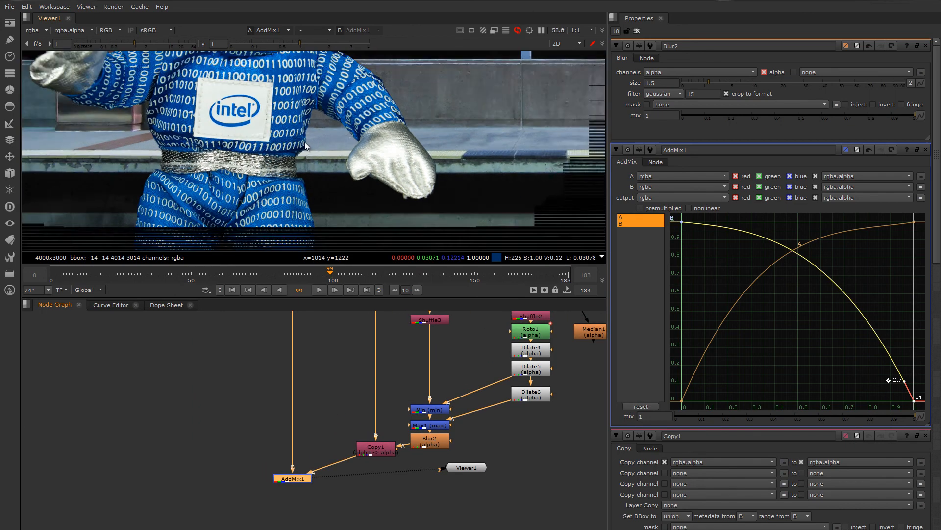
{"action": "middle_click_drag", "start_coordinate": [315, 143], "coordinate": [396, 129]}
{"action": "scroll", "coordinate": [407, 145], "scroll_direction": "down", "scroll_amount": 2}
{"action": "scroll", "coordinate": [376, 115], "scroll_direction": "up", "scroll_amount": 2}
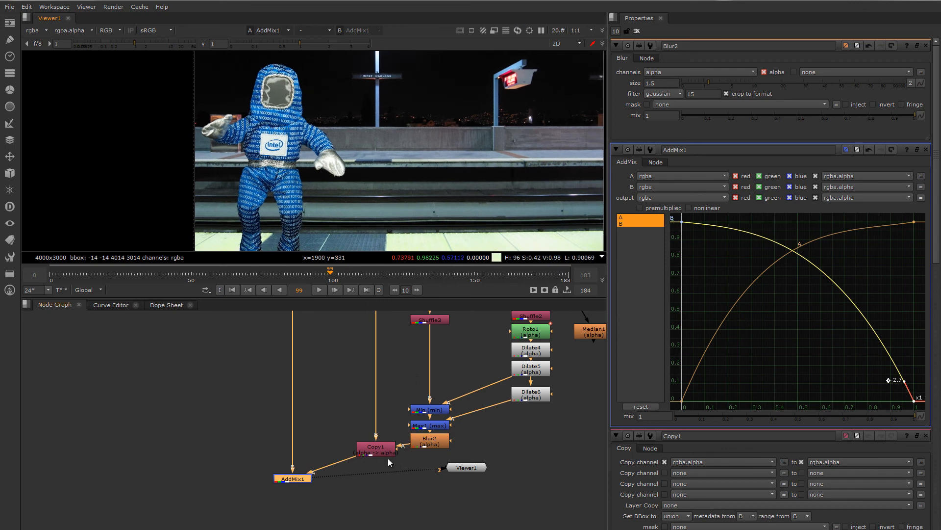
Add a Transform after Copy1 with translate 1522, 432, rotation about -23.9 and scale about 0.351.
{"action": "left_click", "coordinate": [377, 453]}
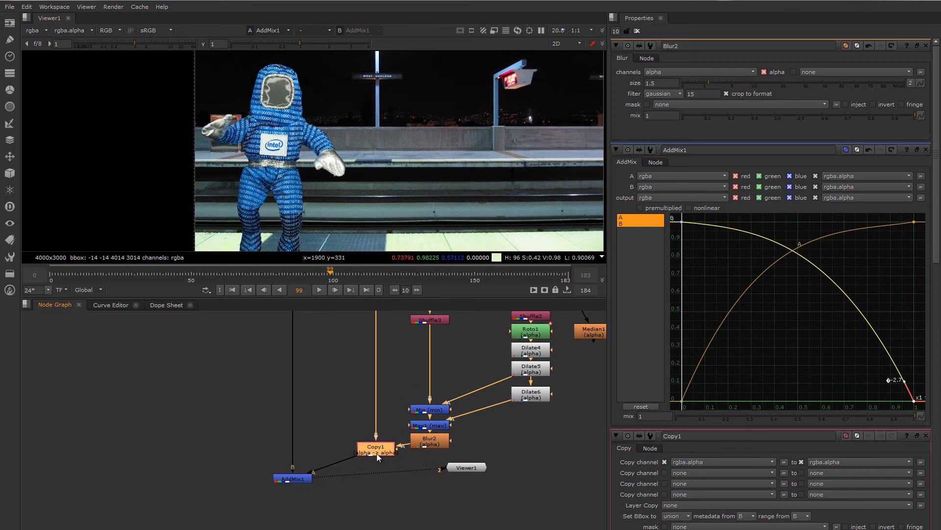
{"action": "key", "text": "t"}
{"action": "left_click", "coordinate": [274, 162], "text": "ctrl"}
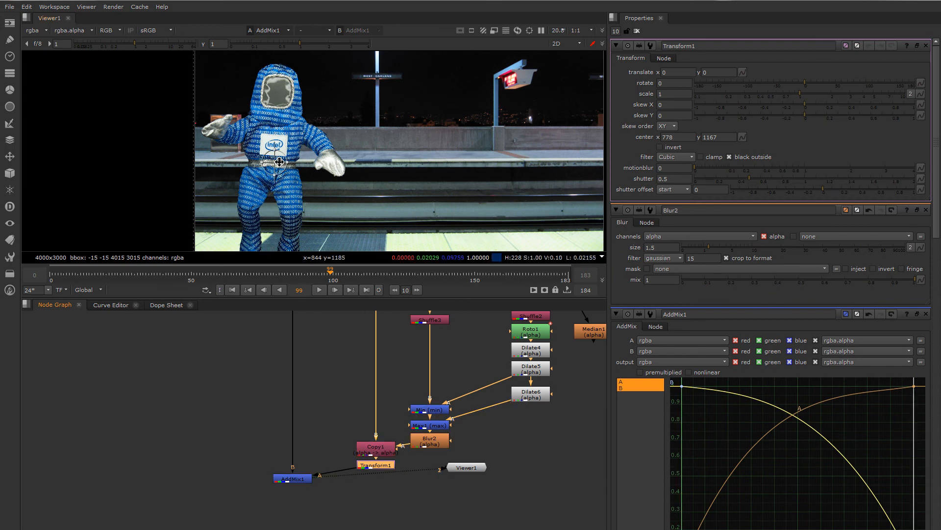
{"action": "left_click_drag", "start_coordinate": [287, 160], "coordinate": [431, 117]}
Inspect the edges of the transformed astronaut's body, legs and feet against the station wall.
{"action": "scroll", "coordinate": [421, 147], "scroll_direction": "up", "scroll_amount": 5}
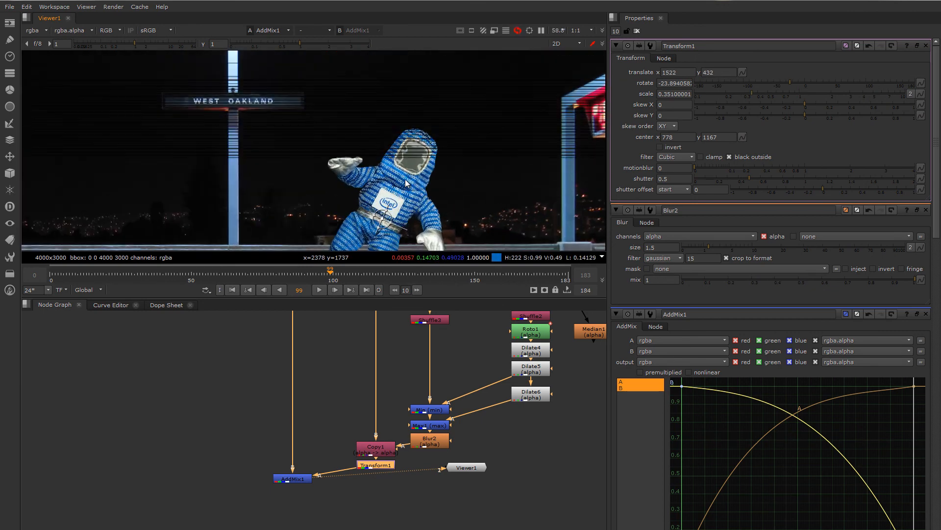
{"action": "middle_click_drag", "start_coordinate": [406, 182], "coordinate": [408, 110]}
{"action": "scroll", "coordinate": [404, 190], "scroll_direction": "up", "scroll_amount": 2}
{"action": "middle_click_drag", "start_coordinate": [380, 216], "coordinate": [368, 202]}
{"action": "scroll", "coordinate": [363, 221], "scroll_direction": "up", "scroll_amount": 2}
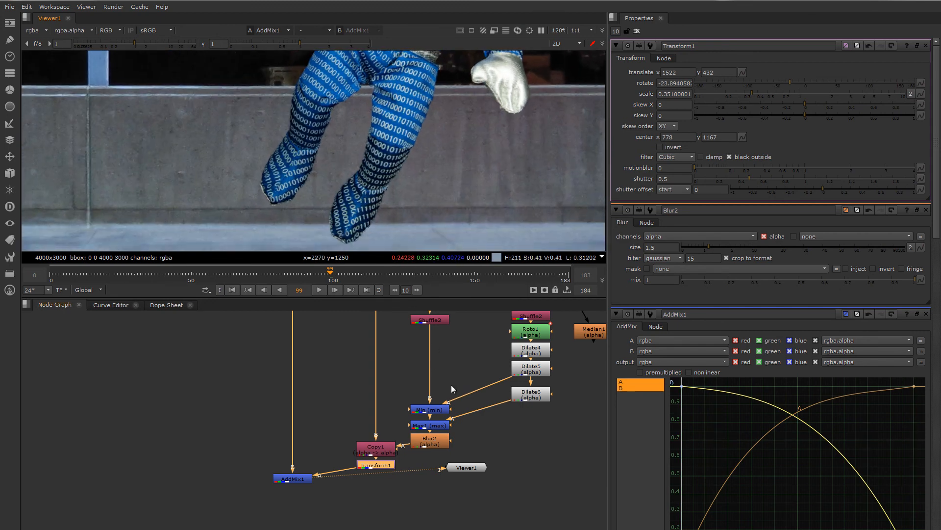
{"action": "middle_click_drag", "start_coordinate": [451, 384], "coordinate": [418, 407]}
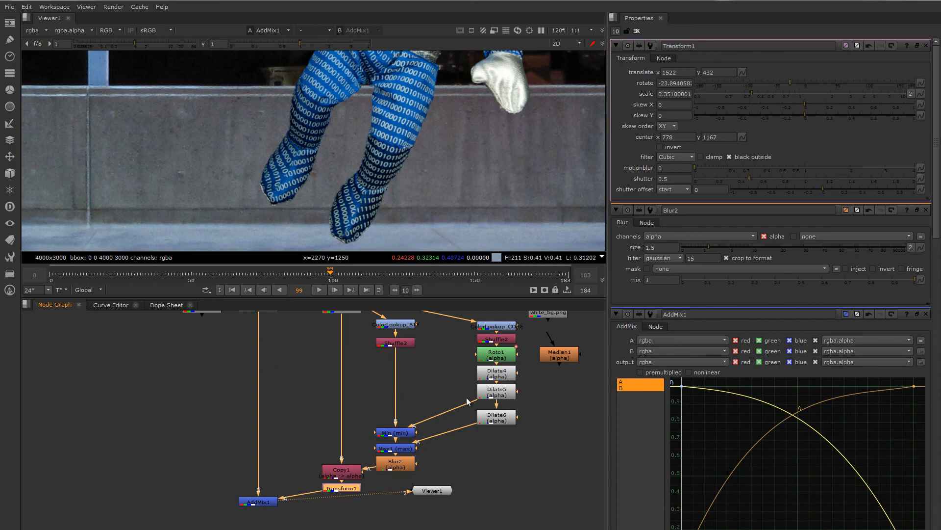